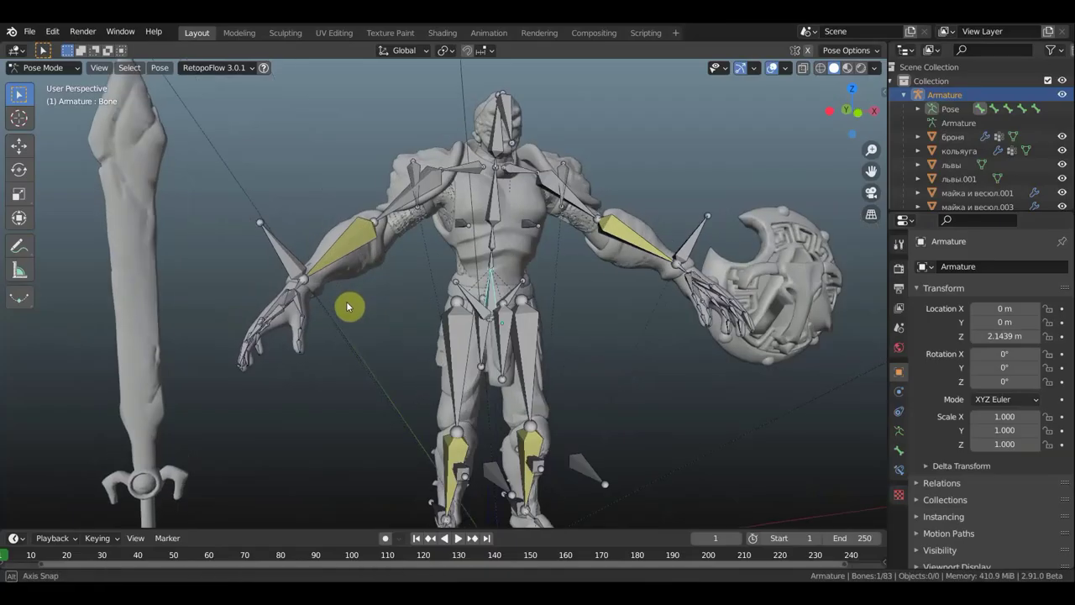
# Rotate the knight's finger bones into a curled fist grip and return the rig to Object Mode
pyautogui.scroll(5, 554, 368)
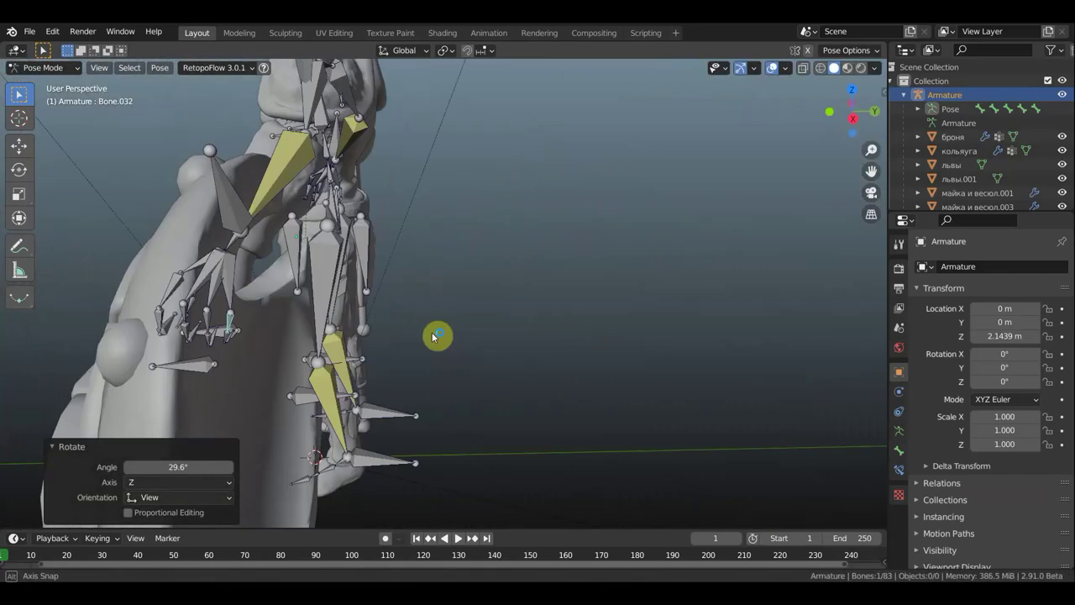
pyautogui.click(202, 367)
pyautogui.moveTo(246, 363); pyautogui.dragTo(238, 393, button='middle')
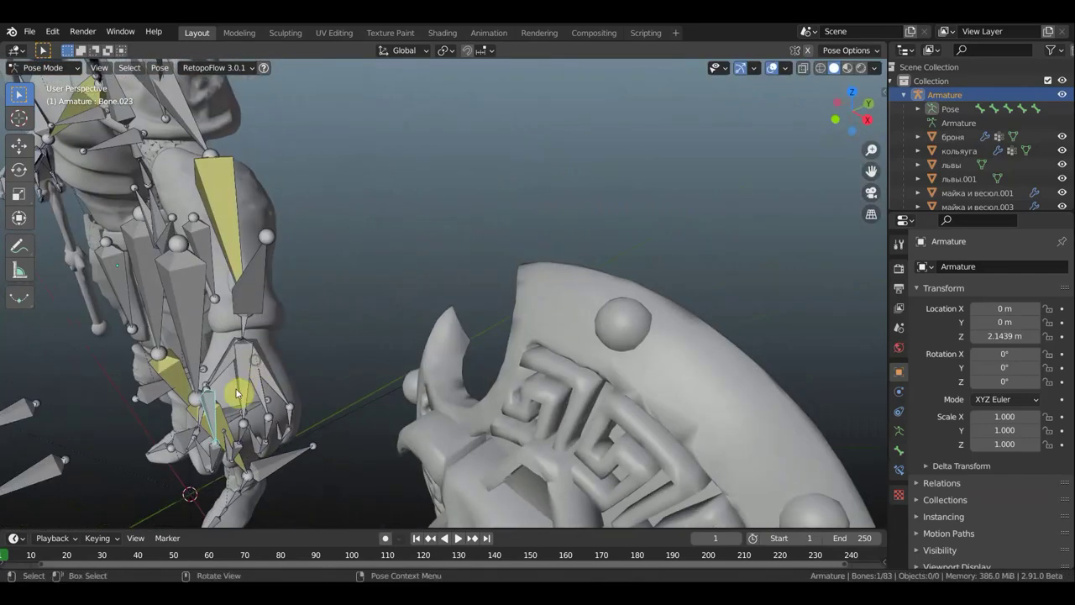
pyautogui.click(244, 399)
pyautogui.click(206, 414)
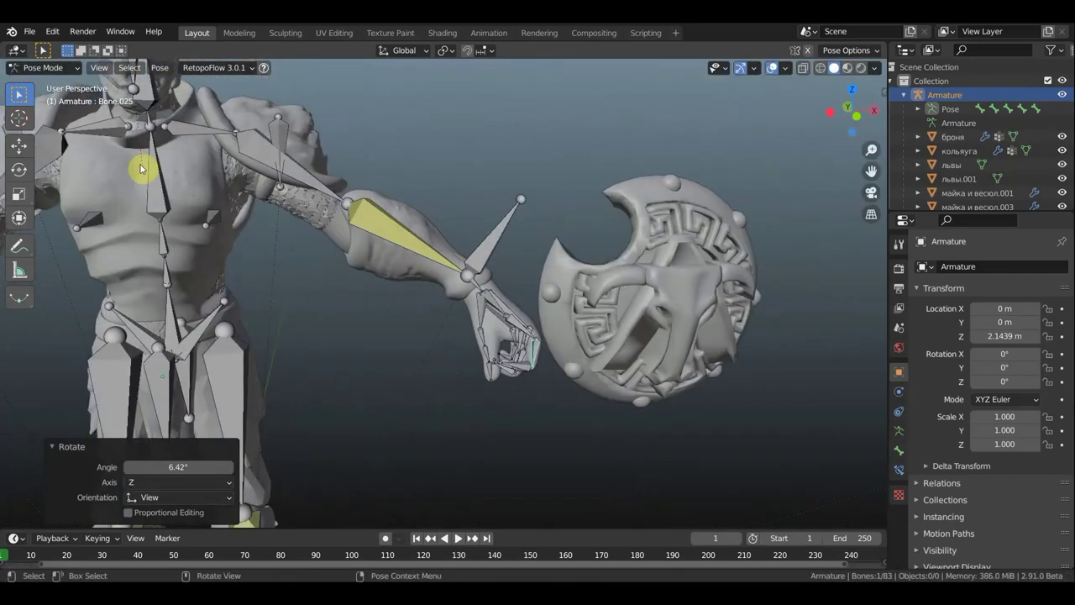
pyautogui.scroll(-2, 1070, 165)
# Turn the sword 90° (R 90) and set its origin to its geometry
pyautogui.click(1062, 127)
pyautogui.click(147, 345)
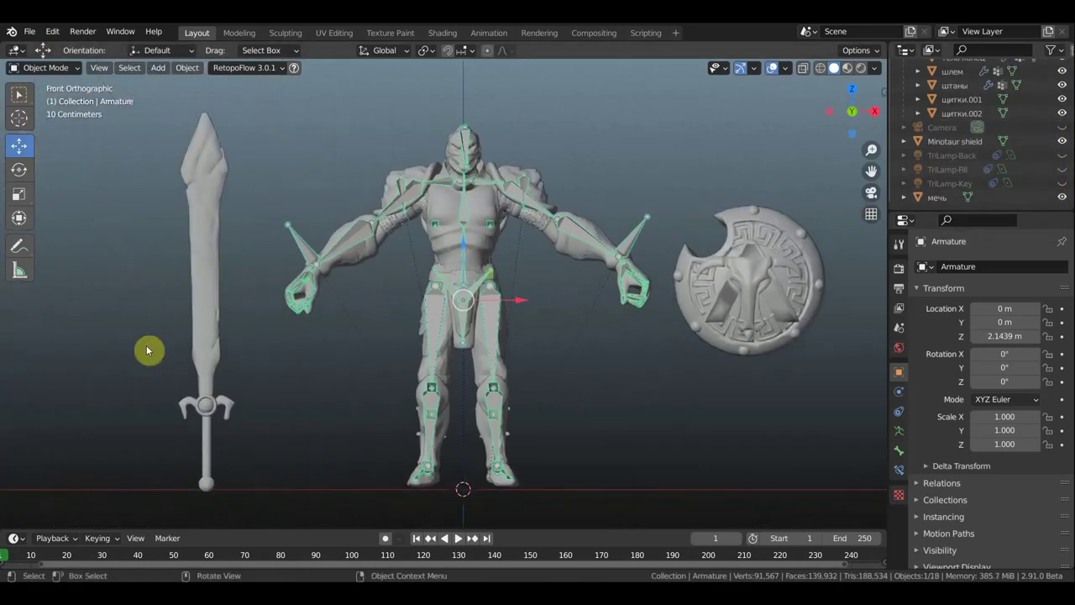
pyautogui.moveTo(146, 345); pyautogui.dragTo(252, 252, button='middle')
pyautogui.click(30, 31)
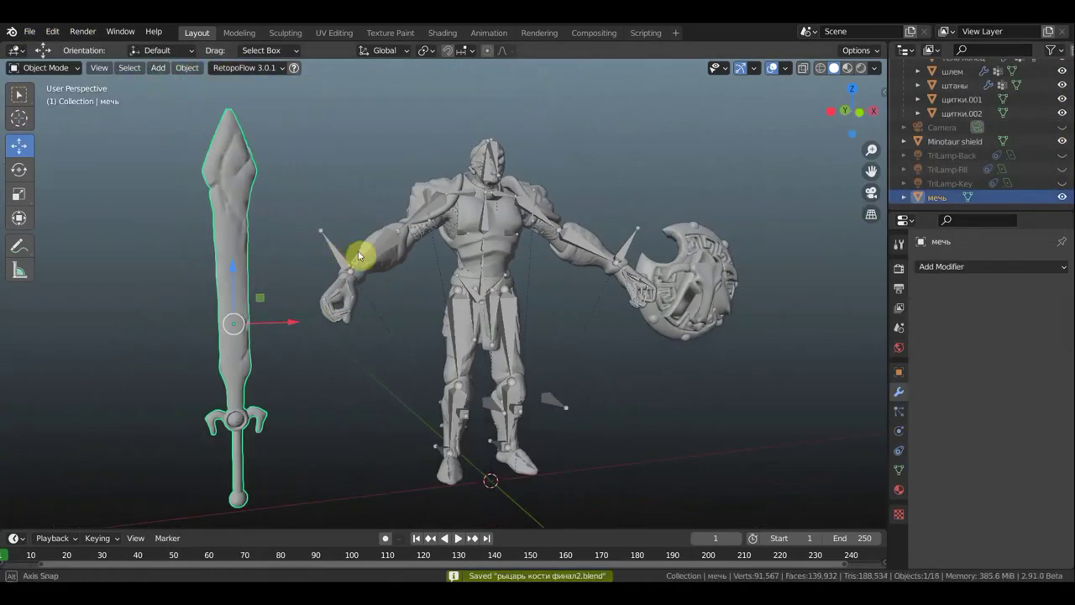
pyautogui.moveTo(357, 251); pyautogui.dragTo(492, 414, button='middle')
pyautogui.write('r90')
pyautogui.press('Return')
pyautogui.click(187, 67)
pyautogui.click(375, 112)
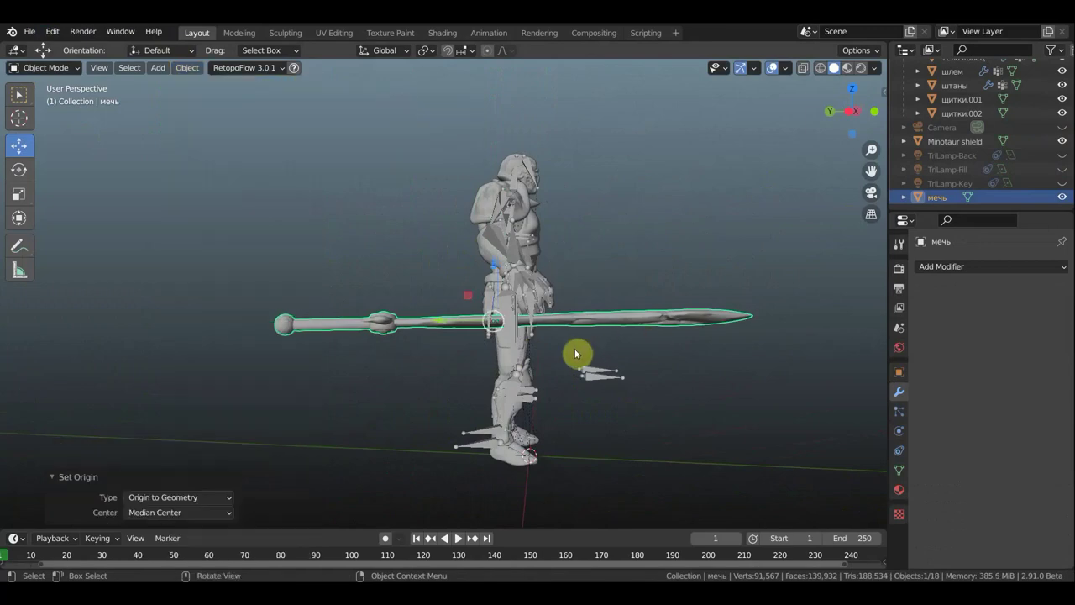
# Move and tilt the sword into the knight's right hand
pyautogui.moveTo(576, 355); pyautogui.dragTo(562, 425)
pyautogui.moveTo(562, 424); pyautogui.dragTo(739, 379, button='middle')
pyautogui.scroll(3, 706, 352)
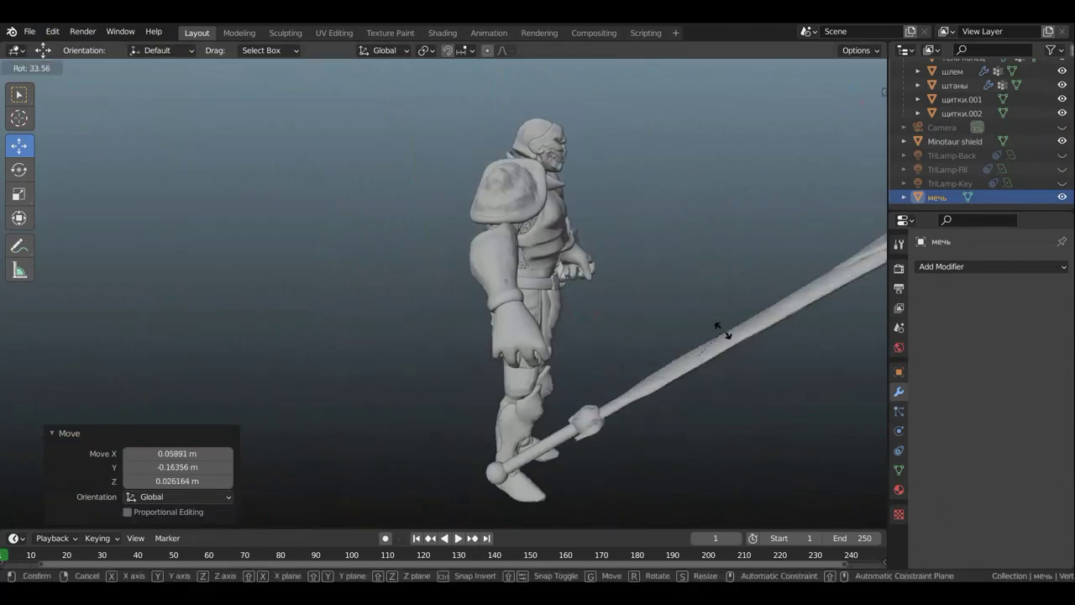
pyautogui.click(723, 315)
pyautogui.press('g')
pyautogui.click(729, 309)
pyautogui.press('g')
# Select the Minotaur shield and move it onto the knight's left arm
pyautogui.click(715, 336)
pyautogui.moveTo(715, 336)
pyautogui.mouseDown(button='middle')
pyautogui.moveTo(628, 353)
pyautogui.moveTo(659, 312)
pyautogui.mouseUp(button='middle')
pyautogui.click(861, 343)
pyautogui.moveTo(861, 343); pyautogui.dragTo(756, 399, button='middle')
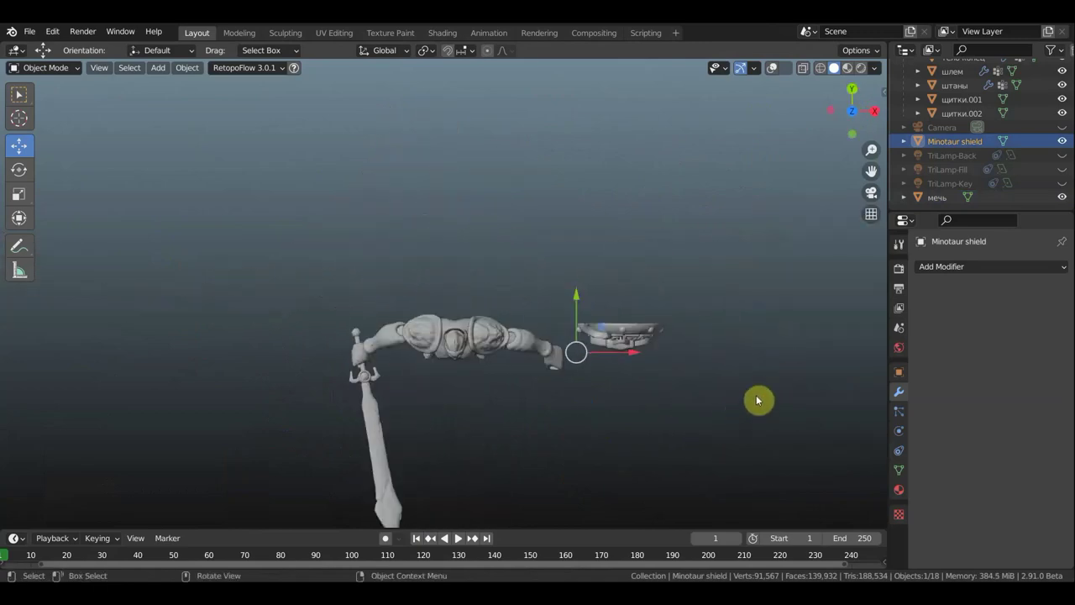
pyautogui.click(192, 77)
pyautogui.press('g')
pyautogui.click(720, 311)
# Rotate the shield so it sits at the right tilt on the left arm
pyautogui.moveTo(720, 312); pyautogui.dragTo(684, 252, button='middle')
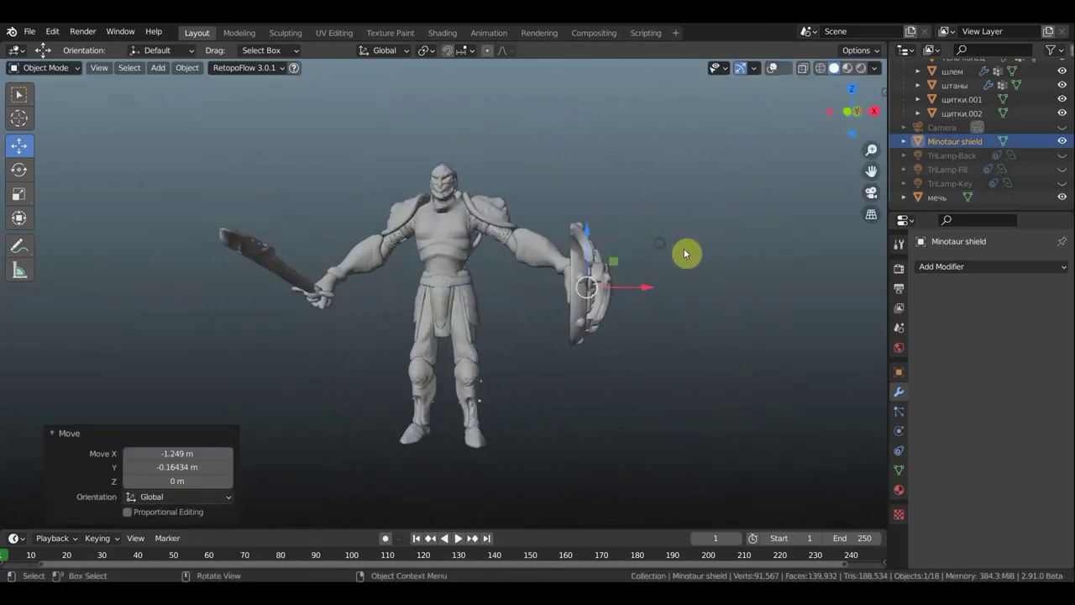
pyautogui.click(736, 331)
pyautogui.press('r')
pyautogui.click(768, 294)
pyautogui.moveTo(768, 294)
pyautogui.mouseDown(button='middle')
pyautogui.moveTo(680, 353)
pyautogui.moveTo(818, 329)
pyautogui.moveTo(802, 336)
pyautogui.mouseUp(button='middle')
pyautogui.press('r')
pyautogui.click(56, 84)
# Parent the Minotaur shield to the armature's hand bone with Ctrl+P > Bone
pyautogui.click(604, 241)
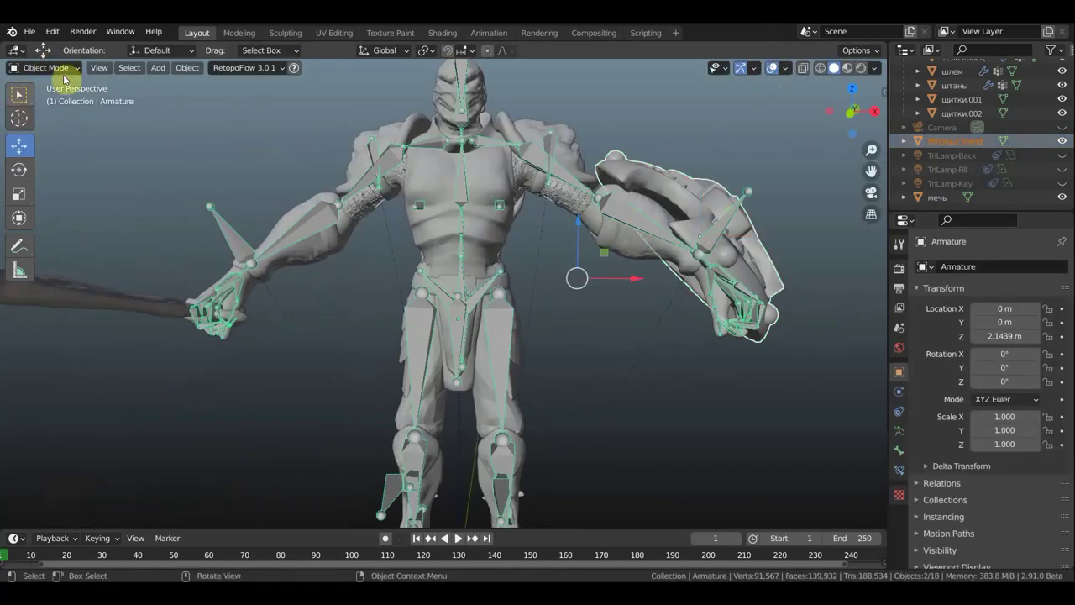
pyautogui.hotkey('ctrl', 'Tab')
pyautogui.hotkey('ctrl', 'p')
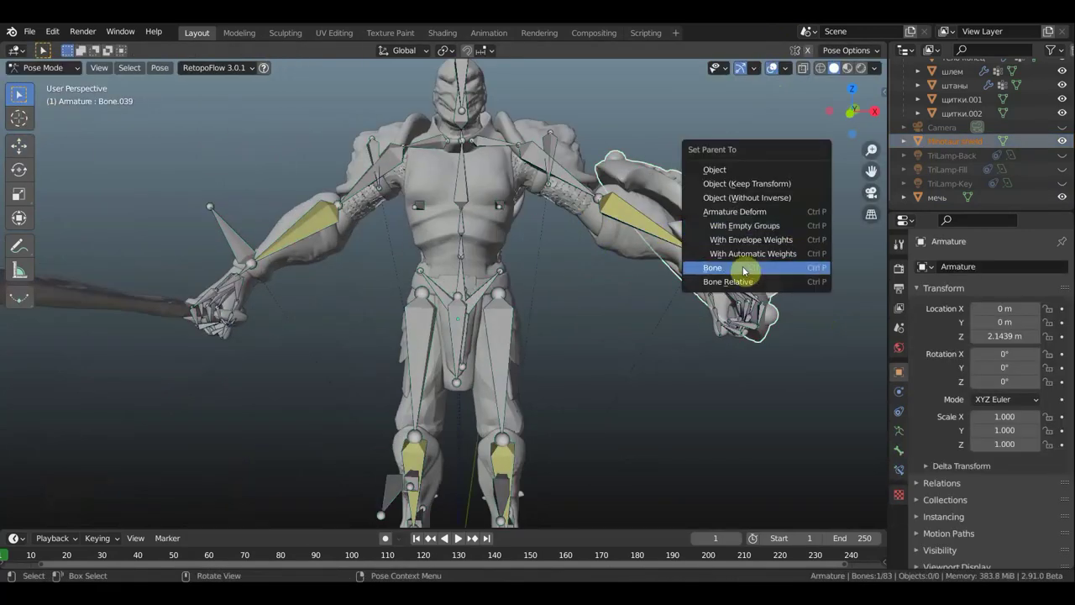
pyautogui.click(744, 269)
pyautogui.click(60, 69)
pyautogui.click(64, 85)
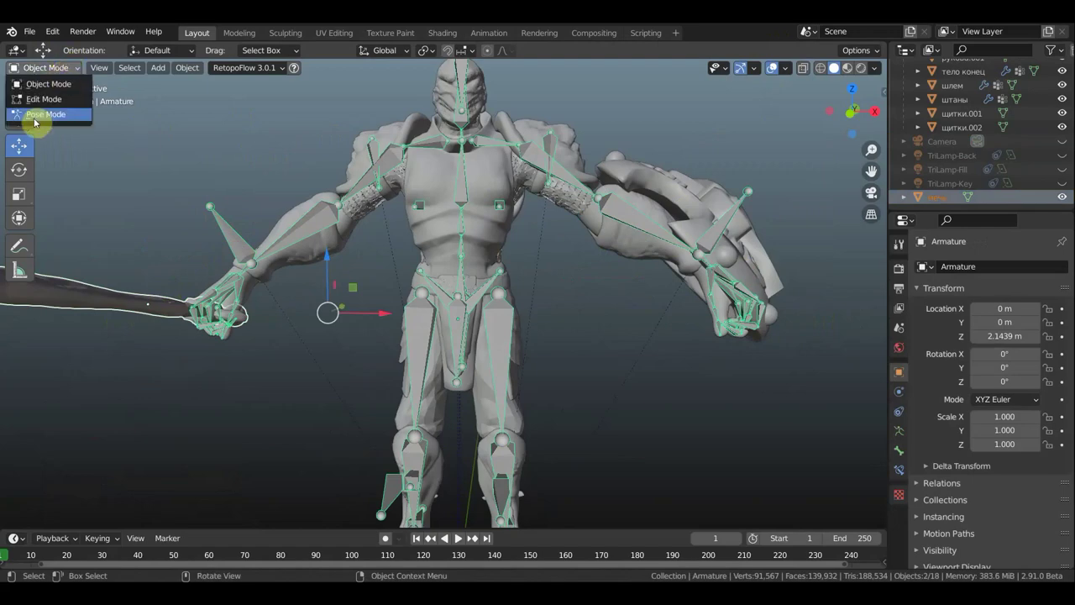
# Parent the sword to its hand bone the same way
pyautogui.click(35, 114)
pyautogui.hotkey('ctrl', 'Tab')
pyautogui.click(458, 181)
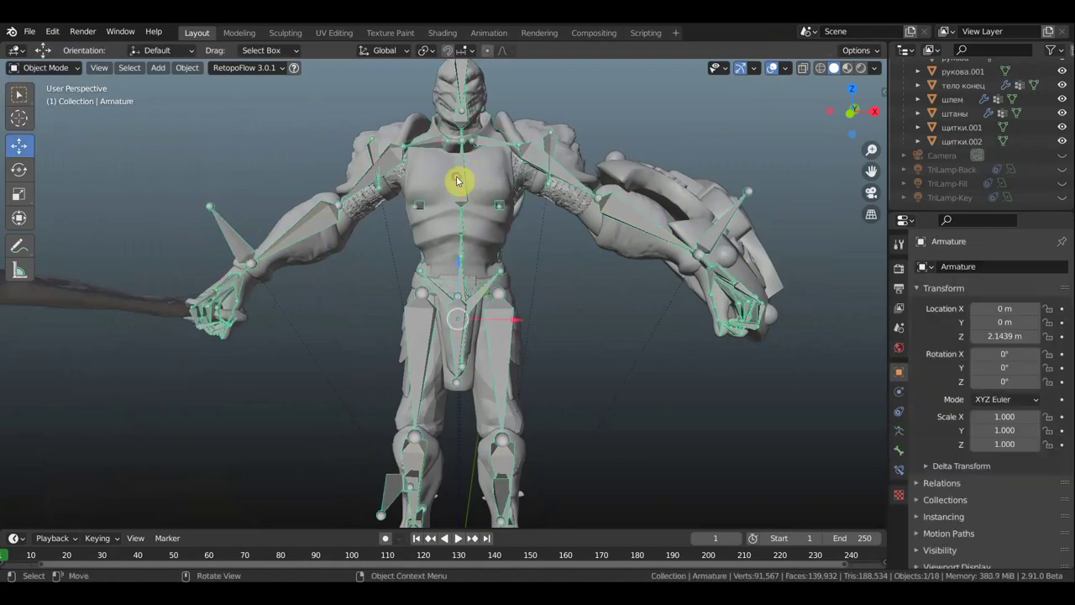
pyautogui.click(88, 115)
pyautogui.scroll(-3, 537, 356)
pyautogui.press('KP_7')
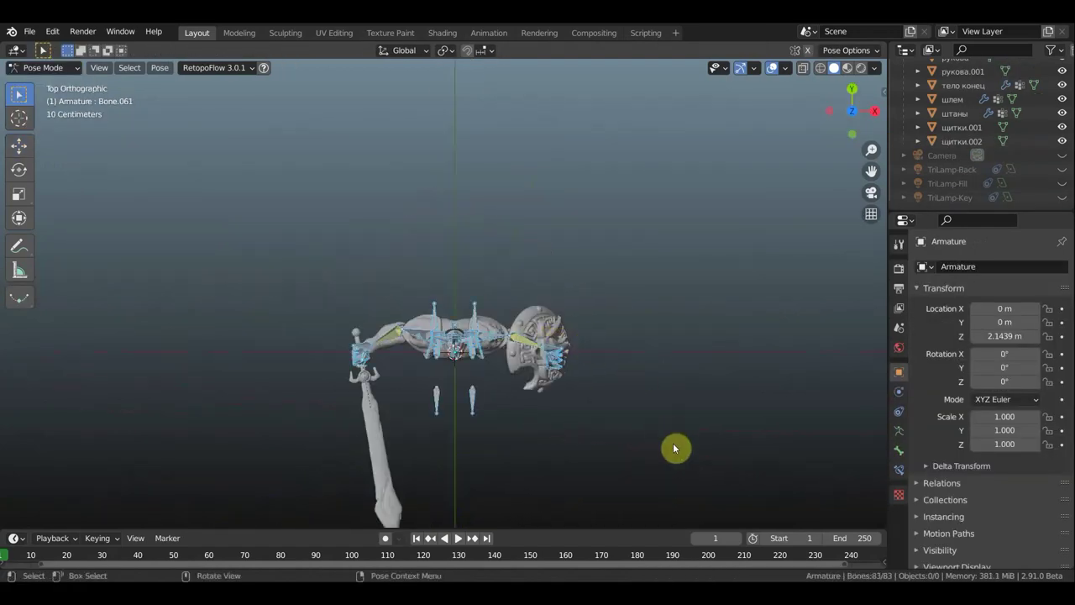
pyautogui.moveTo(675, 448); pyautogui.dragTo(490, 383, button='middle')
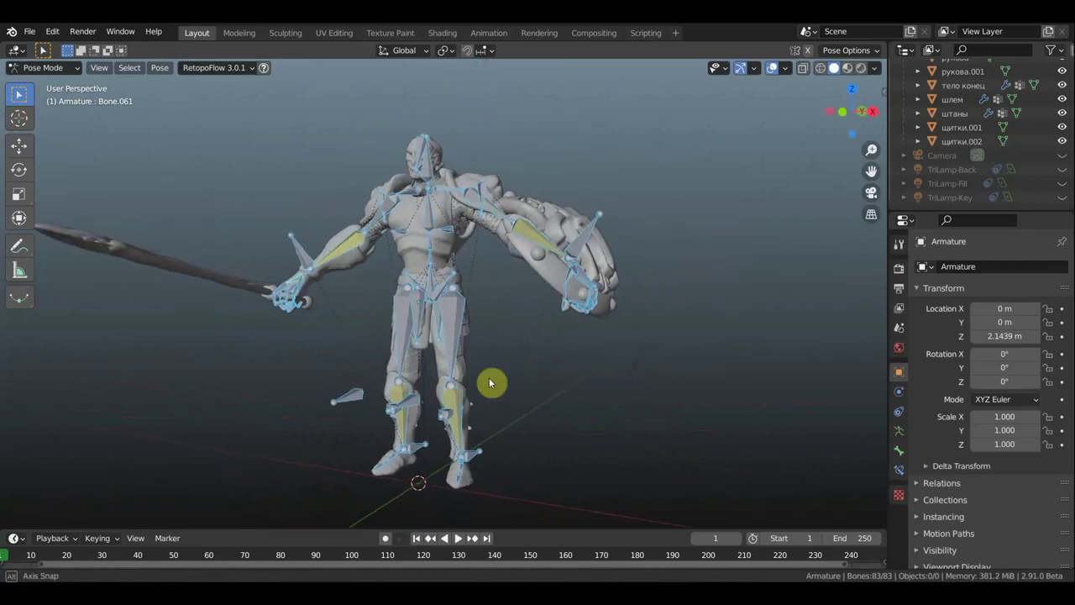
# Set a leg IK constraint's pole target to the Armature and choose its pole bone
pyautogui.click(491, 383)
pyautogui.click(899, 470)
pyautogui.click(1008, 361)
pyautogui.click(949, 470)
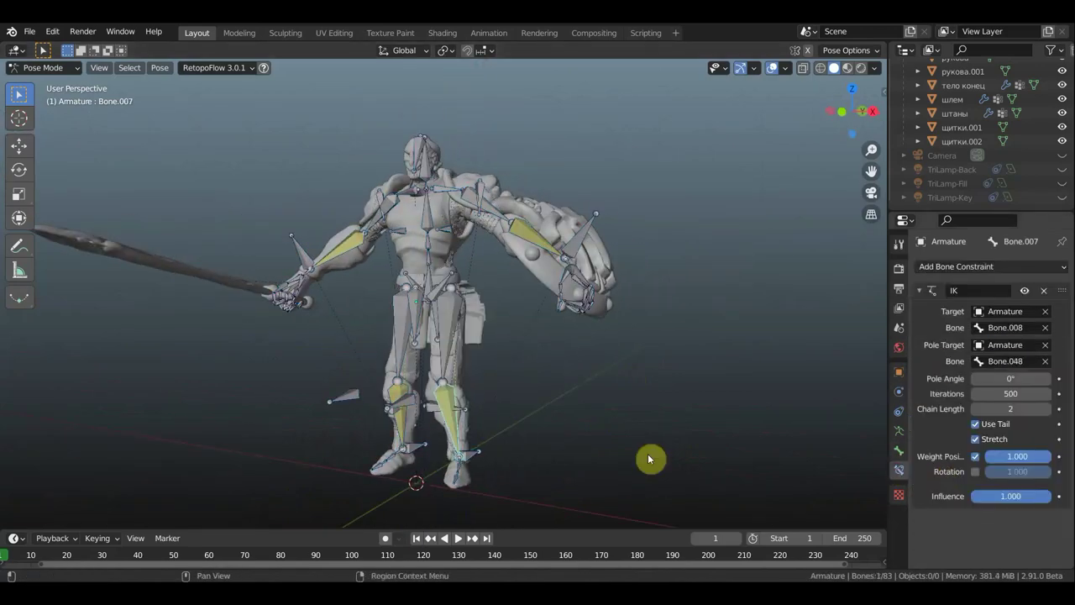
pyautogui.click(1012, 344)
pyautogui.click(996, 355)
pyautogui.click(1008, 361)
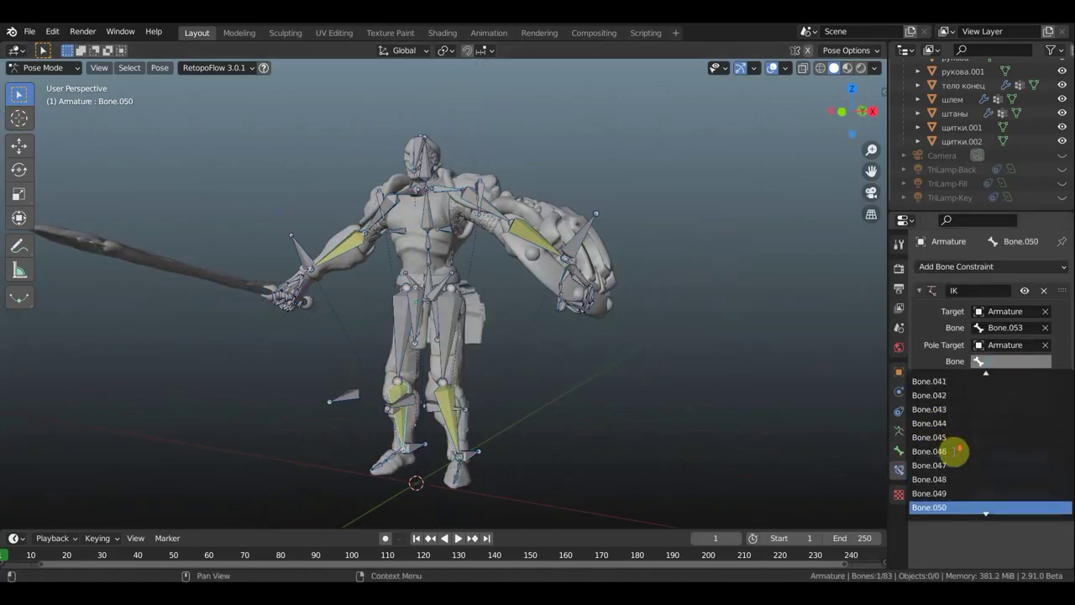
pyautogui.click(937, 395)
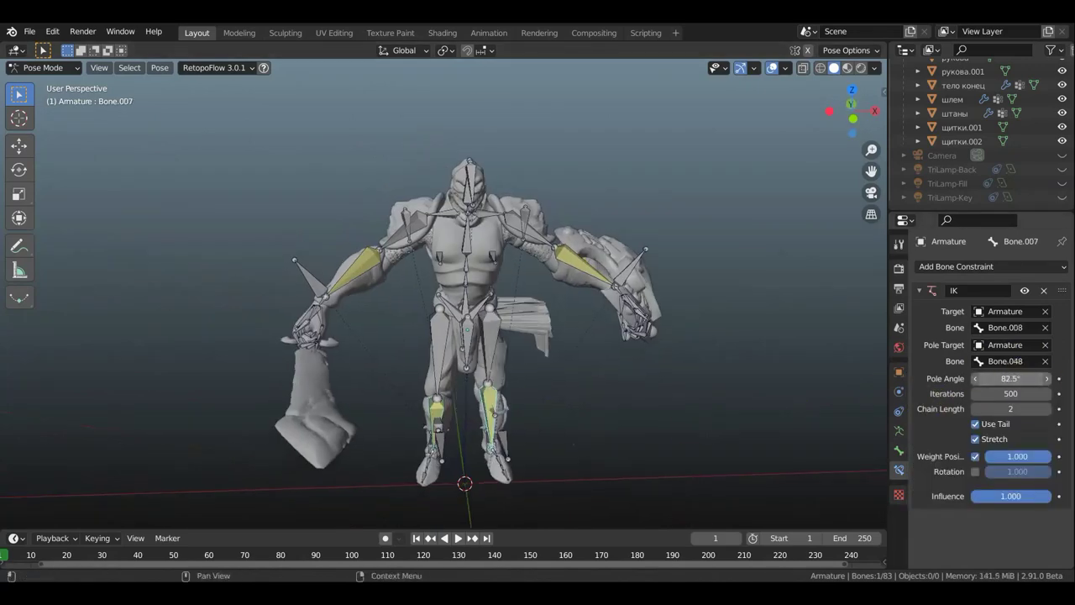
pyautogui.click(1008, 393)
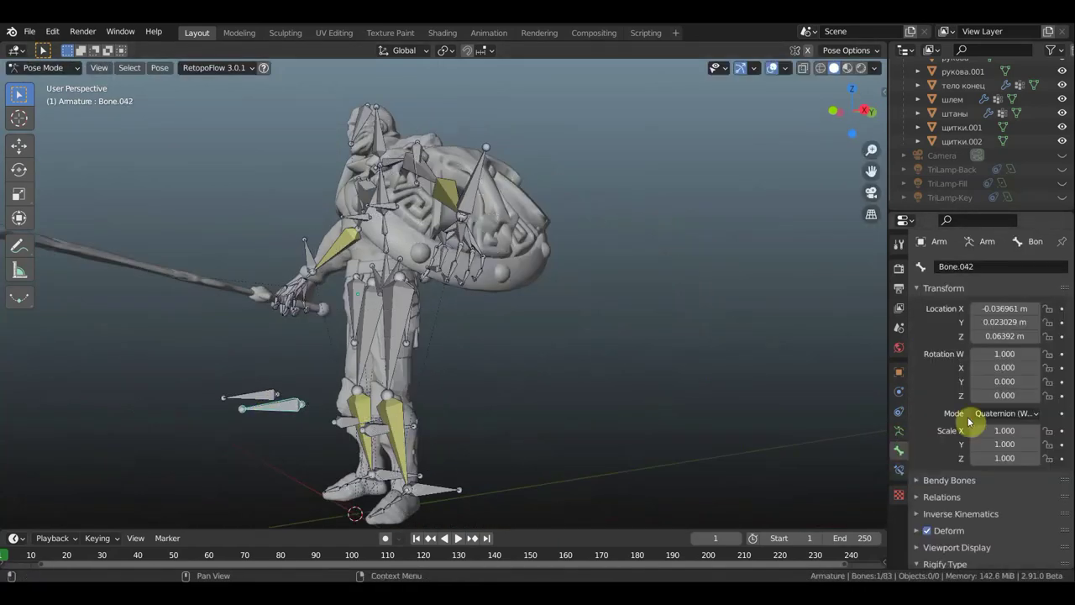
# Set Bone.007's IK pole bone to Bone.042 and save the blend file
pyautogui.click(895, 475)
pyautogui.click(1006, 361)
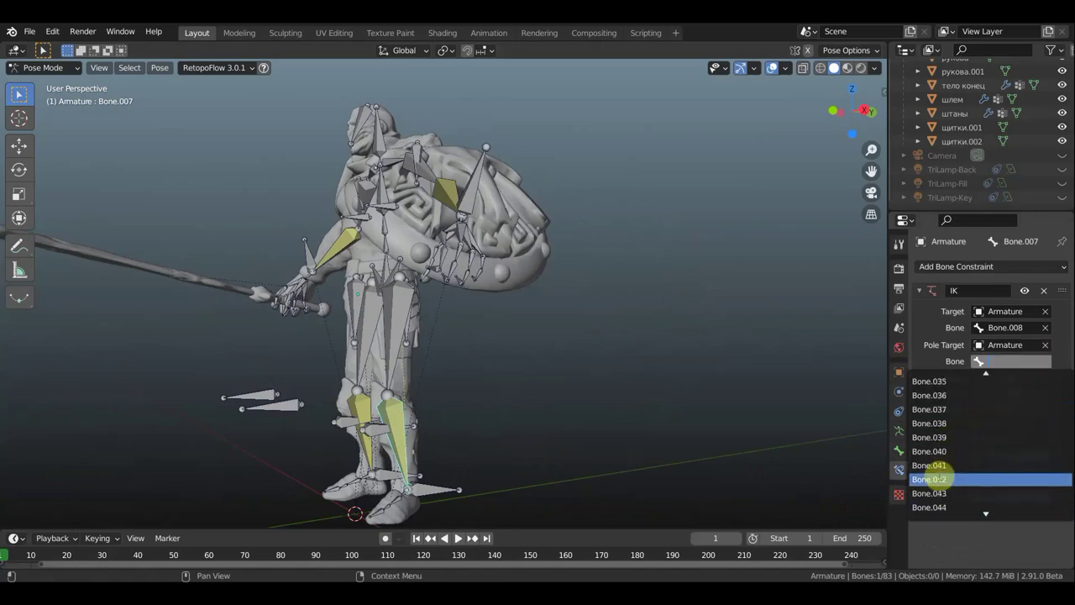
pyautogui.click(939, 479)
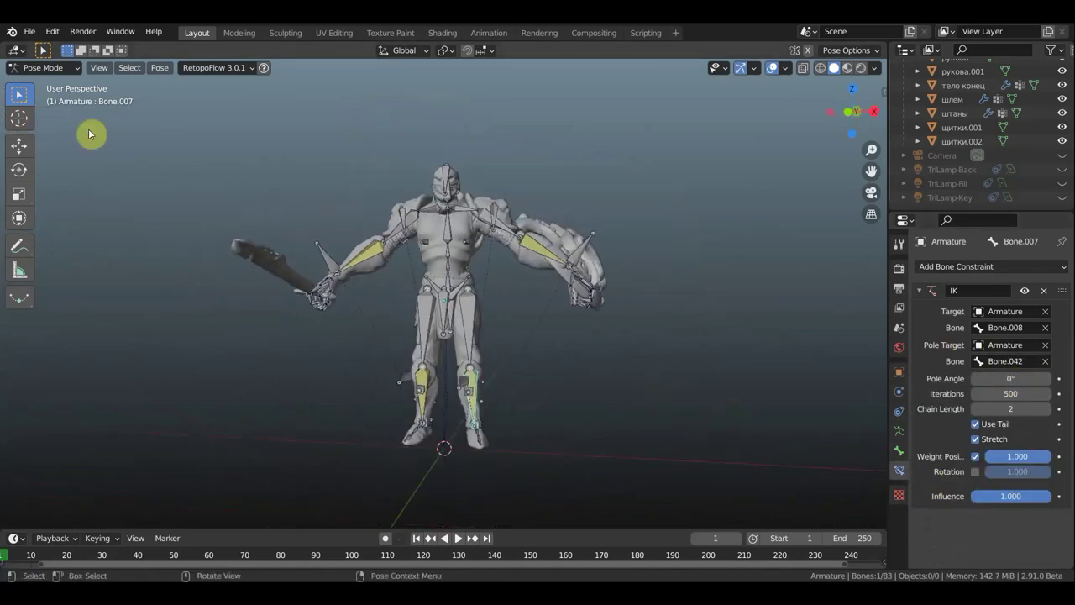
pyautogui.click(29, 31)
pyautogui.click(50, 126)
pyautogui.moveTo(566, 336); pyautogui.dragTo(589, 178, button='middle')
# Rotate Bone.040 by -70.6° and check the pose in material preview shading
pyautogui.press('KP_3')
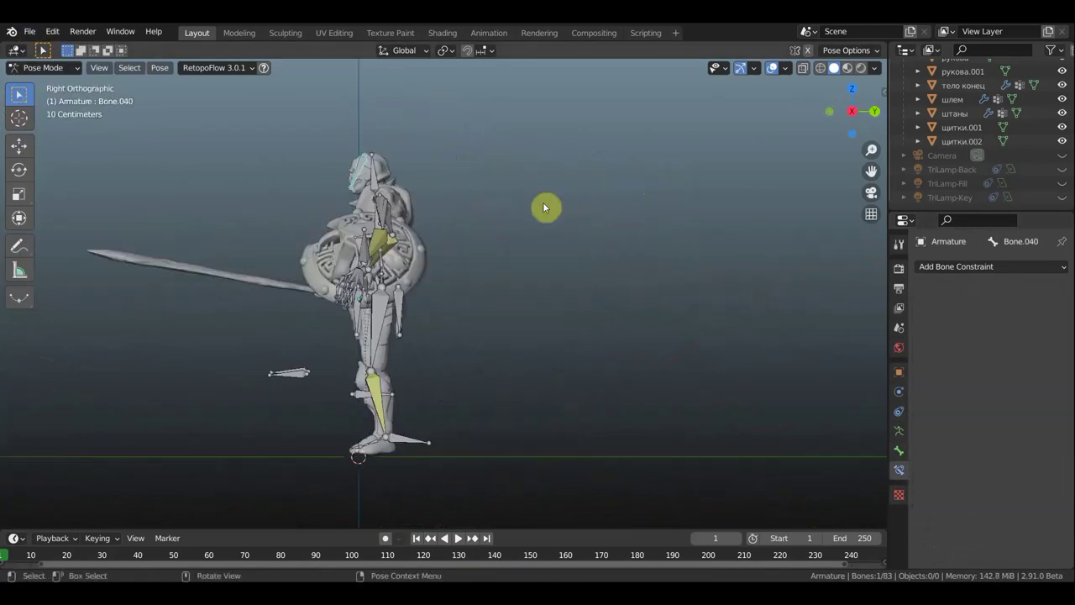
pyautogui.click(29, 216)
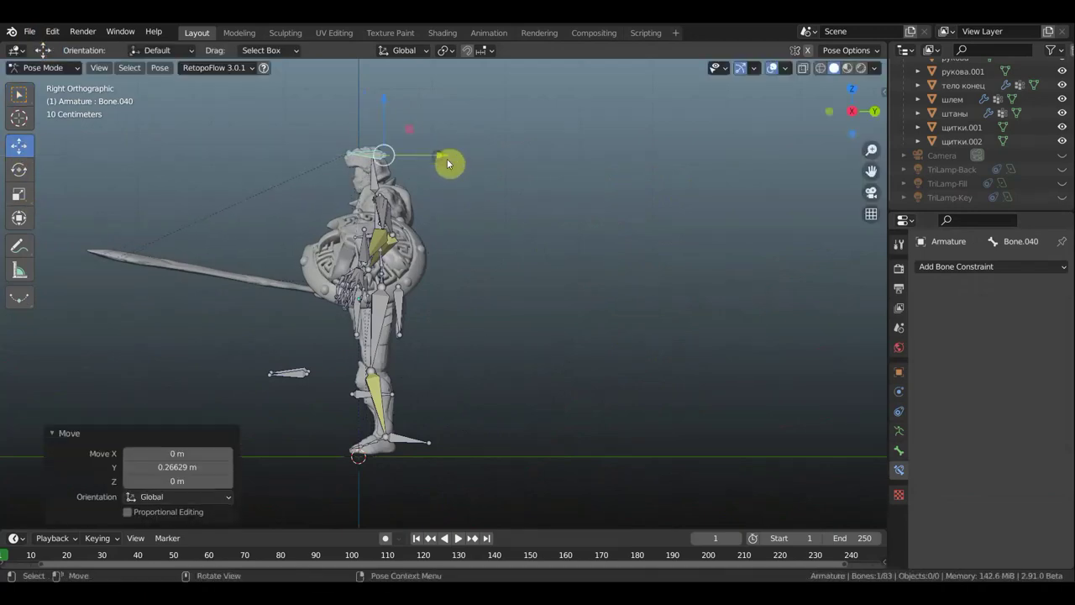
pyautogui.moveTo(447, 159); pyautogui.dragTo(653, 225, button='middle')
pyautogui.press('z')
pyautogui.moveTo(744, 176)
pyautogui.mouseDown(button='middle')
pyautogui.moveTo(629, 190)
pyautogui.moveTo(712, 177)
pyautogui.mouseUp(button='middle')
pyautogui.click(834, 68)
pyautogui.click(772, 68)
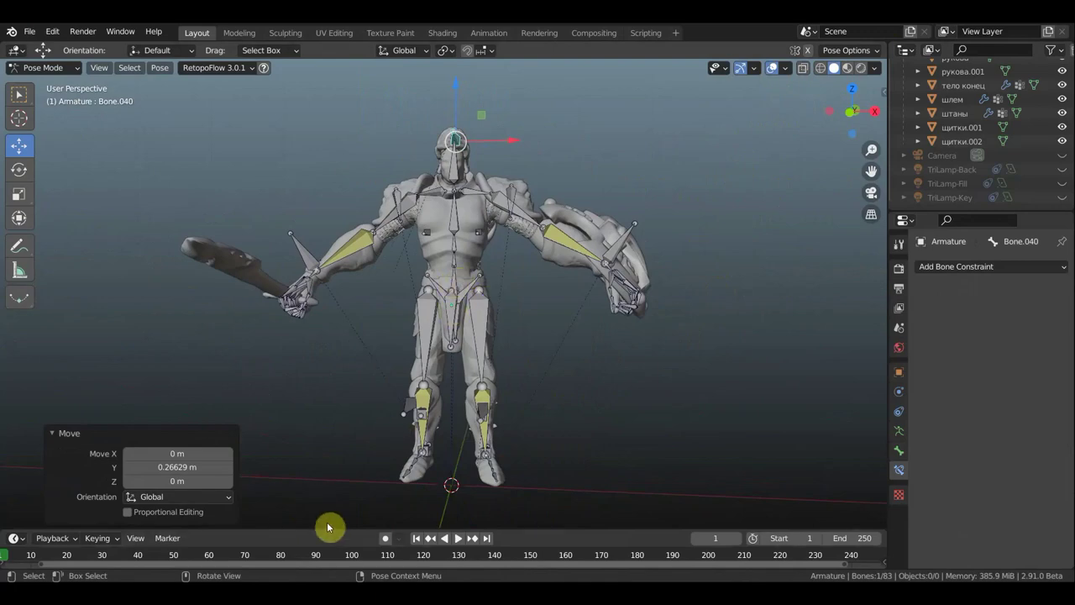
# Enlarge the timeline to frames −30 to 70 and move foot bones Bone.053 and Bone.008 outward
pyautogui.moveTo(327, 527); pyautogui.dragTo(327, 472)
pyautogui.scroll(4, 259, 557)
pyautogui.press('KP_7')
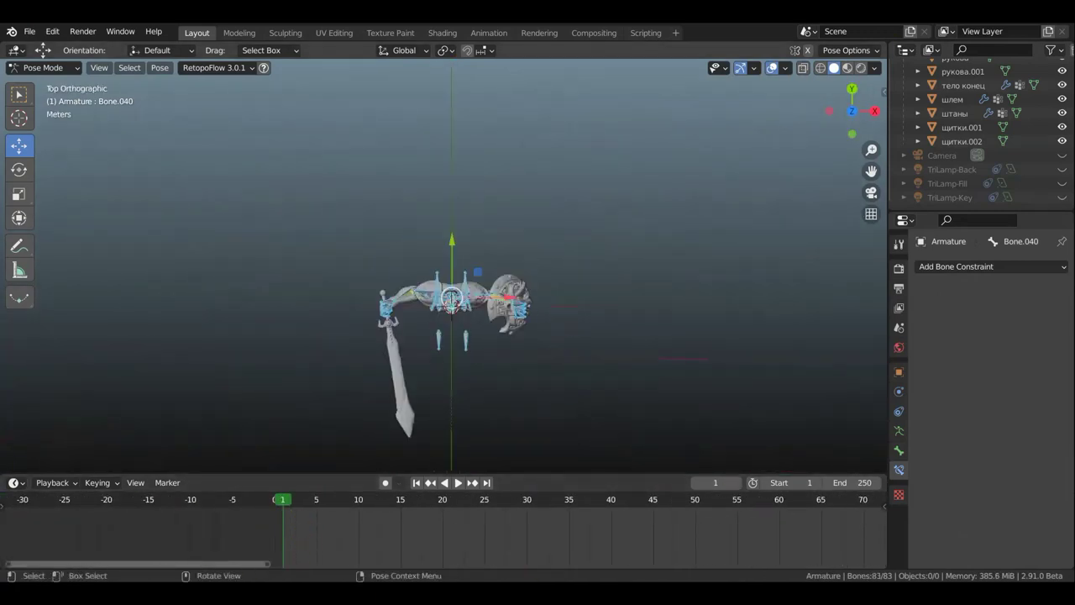
pyautogui.moveTo(532, 274)
pyautogui.mouseDown(button='middle')
pyautogui.moveTo(576, 394)
pyautogui.moveTo(420, 418)
pyautogui.mouseUp(button='middle')
pyautogui.moveTo(420, 417); pyautogui.dragTo(494, 396)
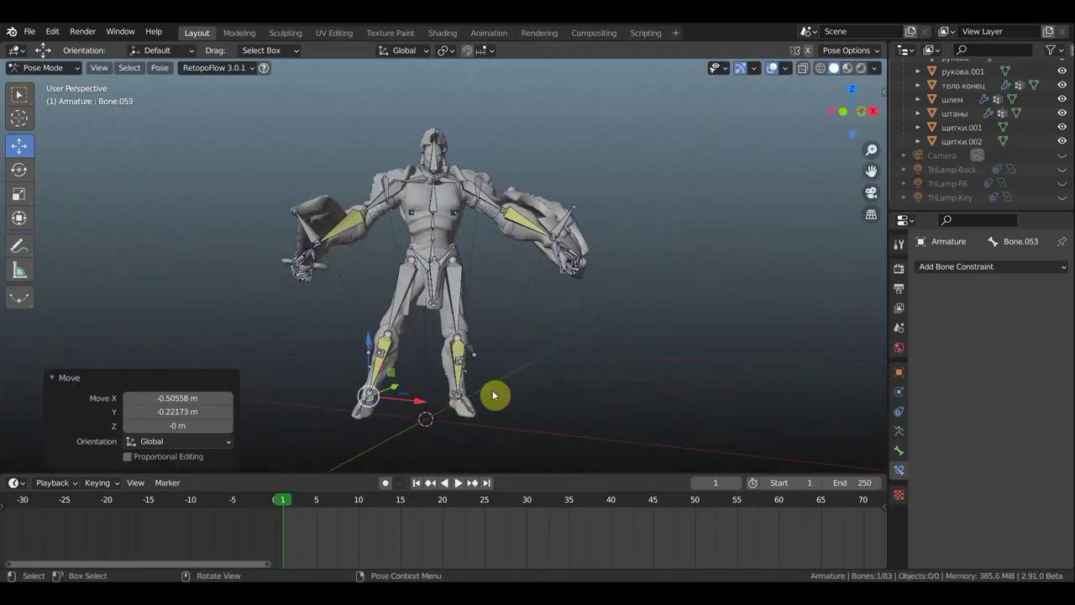
pyautogui.moveTo(494, 396)
pyautogui.mouseDown(button='middle')
pyautogui.moveTo(547, 408)
pyautogui.moveTo(420, 396)
pyautogui.moveTo(616, 395)
pyautogui.mouseUp(button='middle')
pyautogui.moveTo(471, 403); pyautogui.dragTo(483, 393)
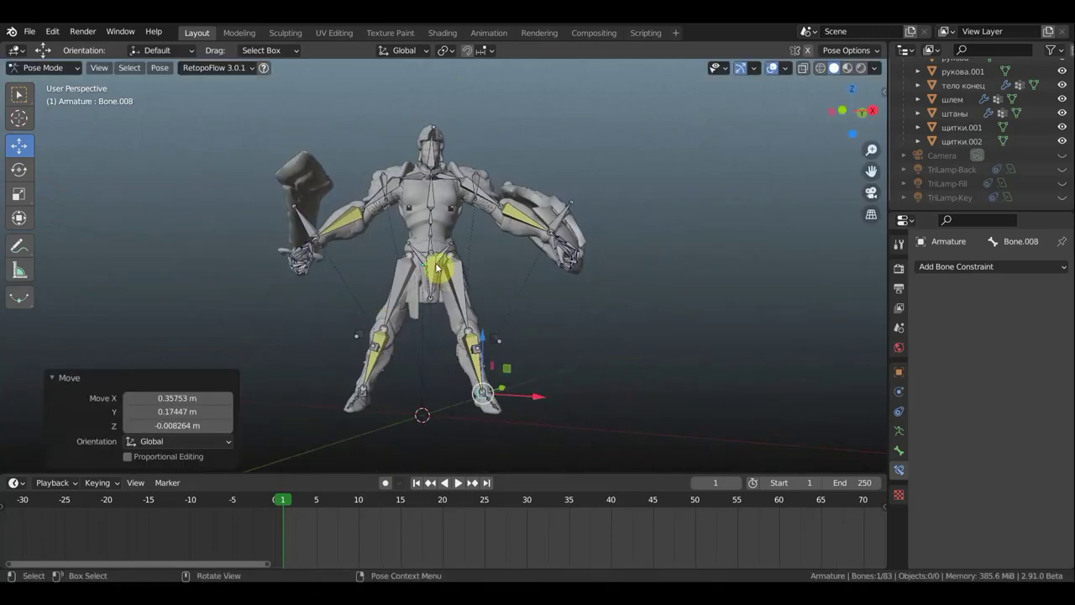
pyautogui.scroll(5, 412, 294)
# Review the clothing mesh's armature and data transfer modifiers, then reselect the armature
pyautogui.click(46, 67)
pyautogui.click(48, 84)
pyautogui.click(369, 277)
pyautogui.click(899, 391)
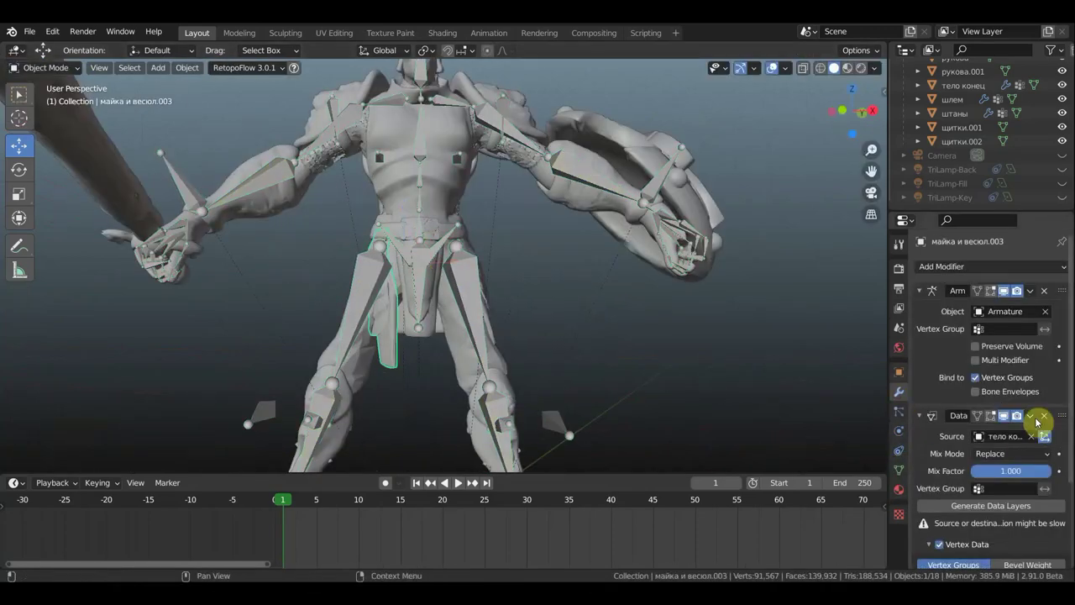
pyautogui.click(47, 67)
pyautogui.click(48, 84)
# Lower and rotate the hip bones so the knight drops into a crouch
pyautogui.hotkey('ctrl', 'Tab')
pyautogui.scroll(-3, 449, 265)
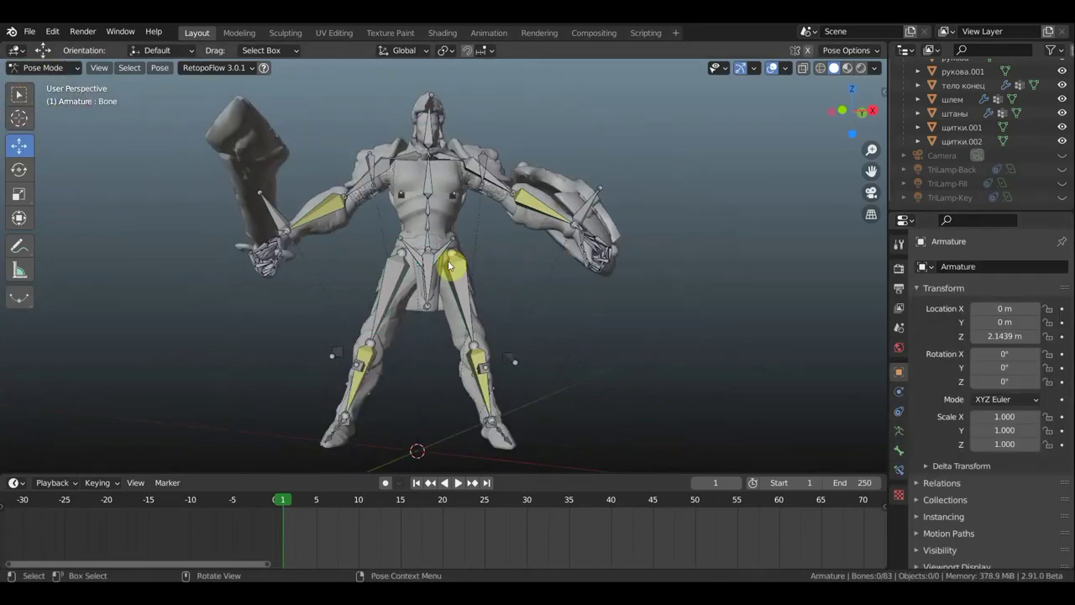
pyautogui.moveTo(542, 268)
pyautogui.mouseDown()
pyautogui.moveTo(559, 320)
pyautogui.moveTo(543, 314)
pyautogui.mouseUp()
pyautogui.moveTo(542, 314); pyautogui.dragTo(639, 319, button='middle')
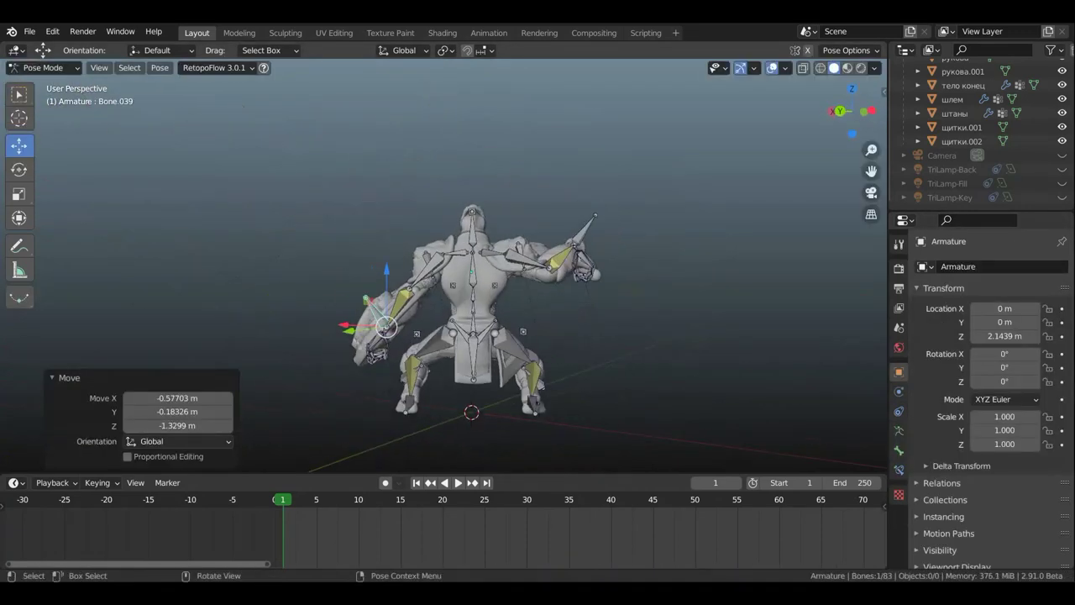
pyautogui.click(472, 320)
pyautogui.press('KP_7')
pyautogui.click(260, 277)
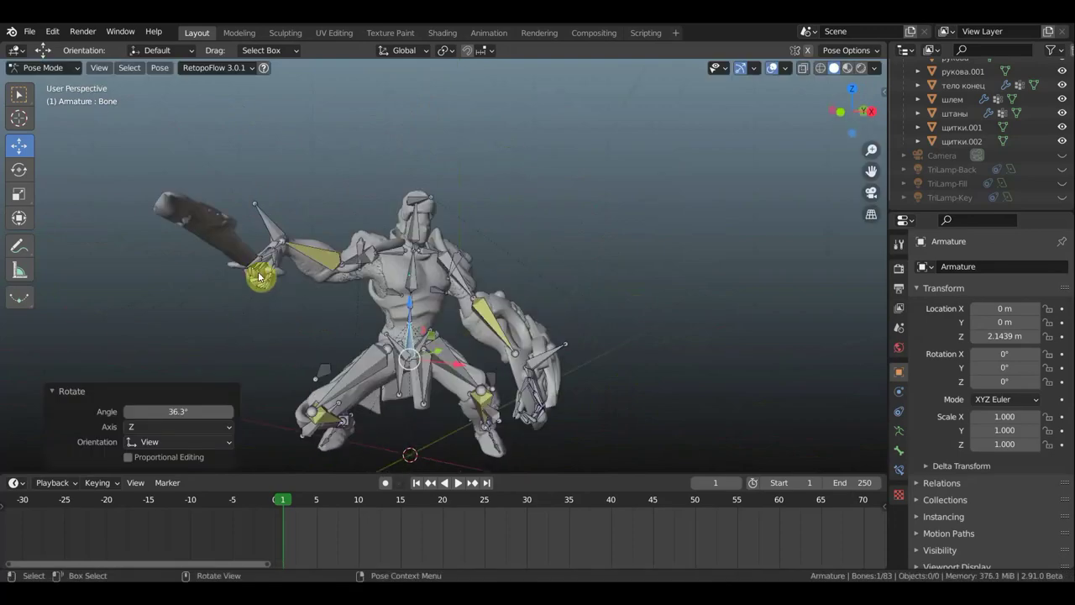
pyautogui.moveTo(261, 277); pyautogui.dragTo(723, 395, button='middle')
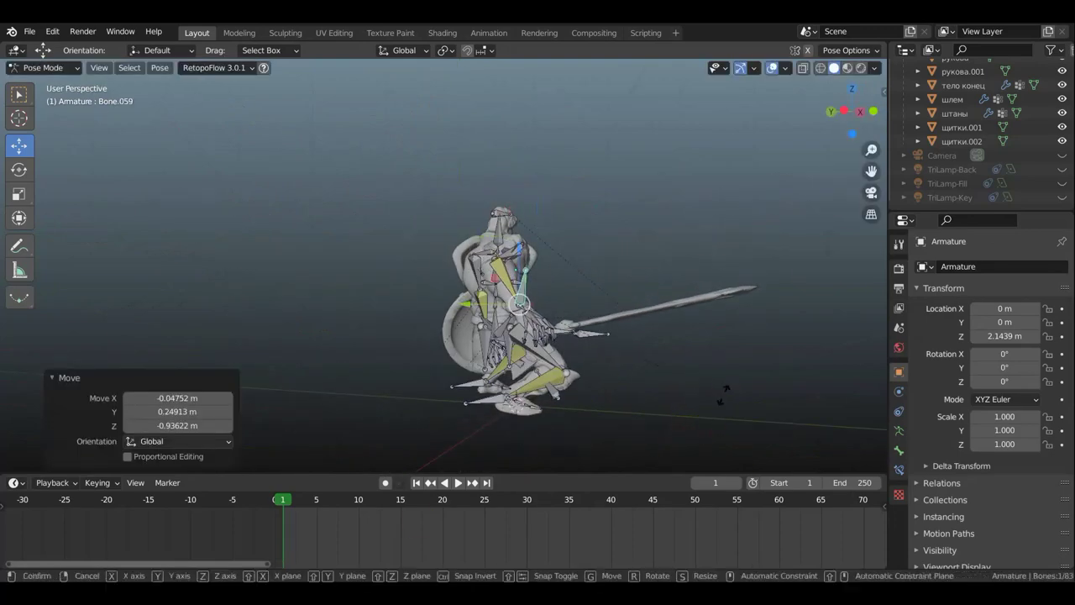
pyautogui.click(592, 399)
pyautogui.moveTo(593, 399)
pyautogui.mouseDown(button='middle')
pyautogui.moveTo(412, 316)
pyautogui.moveTo(673, 357)
pyautogui.mouseUp(button='middle')
# Turn the head bone and hide the bones to check the mesh pose
pyautogui.click(431, 299)
pyautogui.press('r')
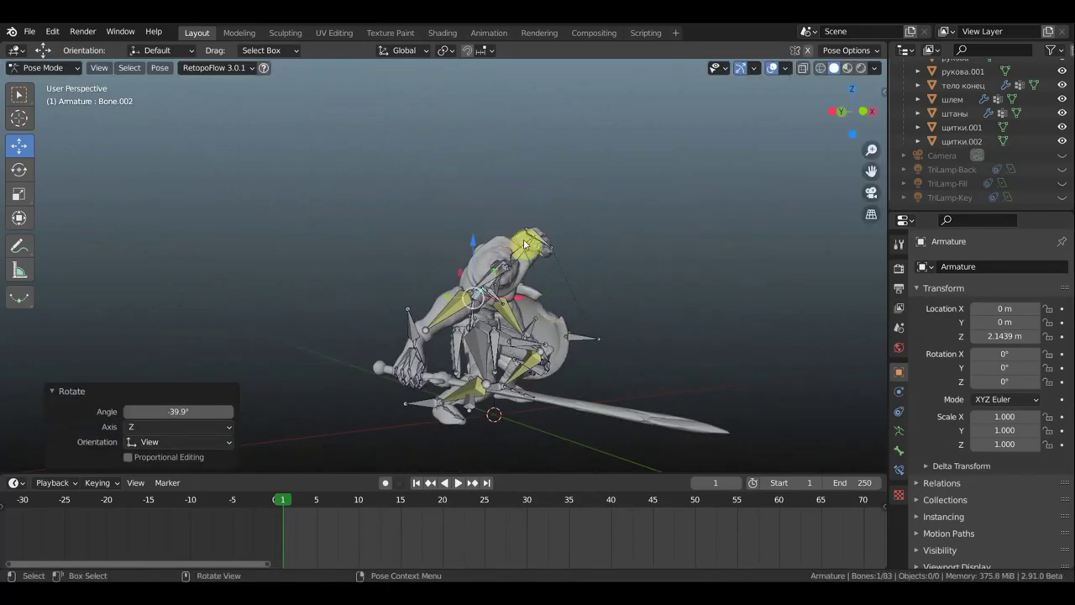
pyautogui.scroll(5, 588, 244)
pyautogui.scroll(-4, 480, 300)
pyautogui.hotkey('shift', 'alt', 'z')
pyautogui.hotkey('alt', 'a')
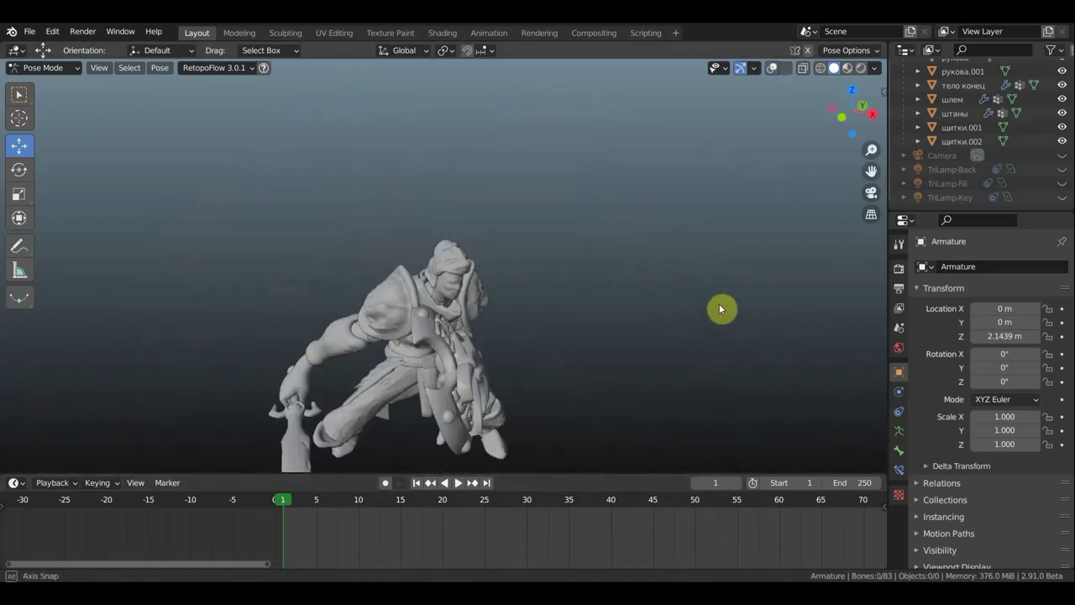
pyautogui.moveTo(720, 307); pyautogui.dragTo(769, 126, button='middle')
# Rotate and move the shield-arm bones into position
pyautogui.press('r')
pyautogui.click(446, 444)
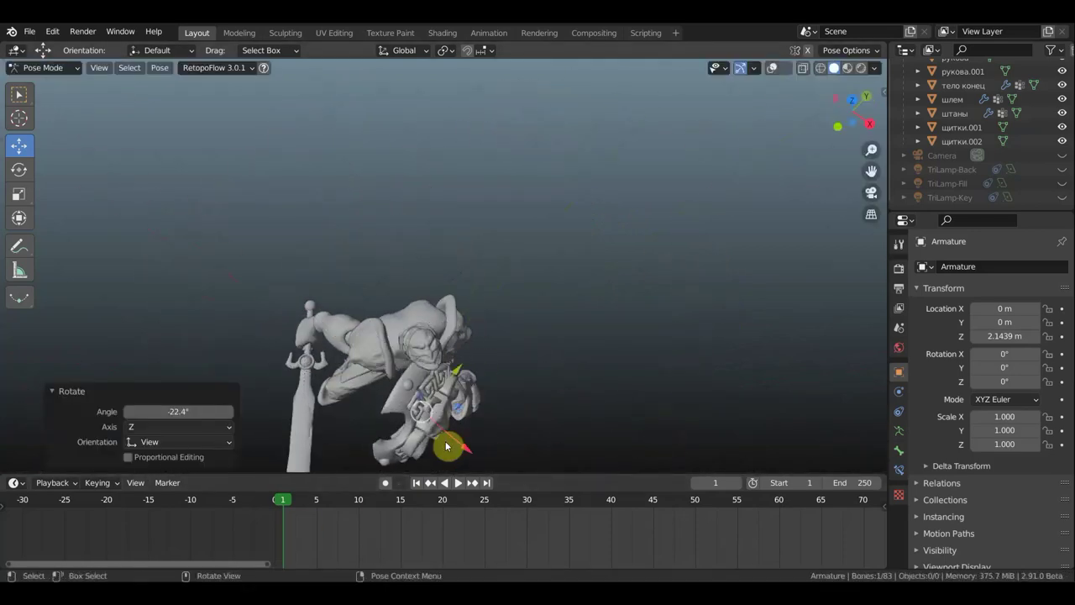
pyautogui.press('g')
pyautogui.click(415, 321)
pyautogui.moveTo(415, 322)
pyautogui.mouseDown(button='middle')
pyautogui.moveTo(588, 392)
pyautogui.moveTo(615, 227)
pyautogui.mouseUp(button='middle')
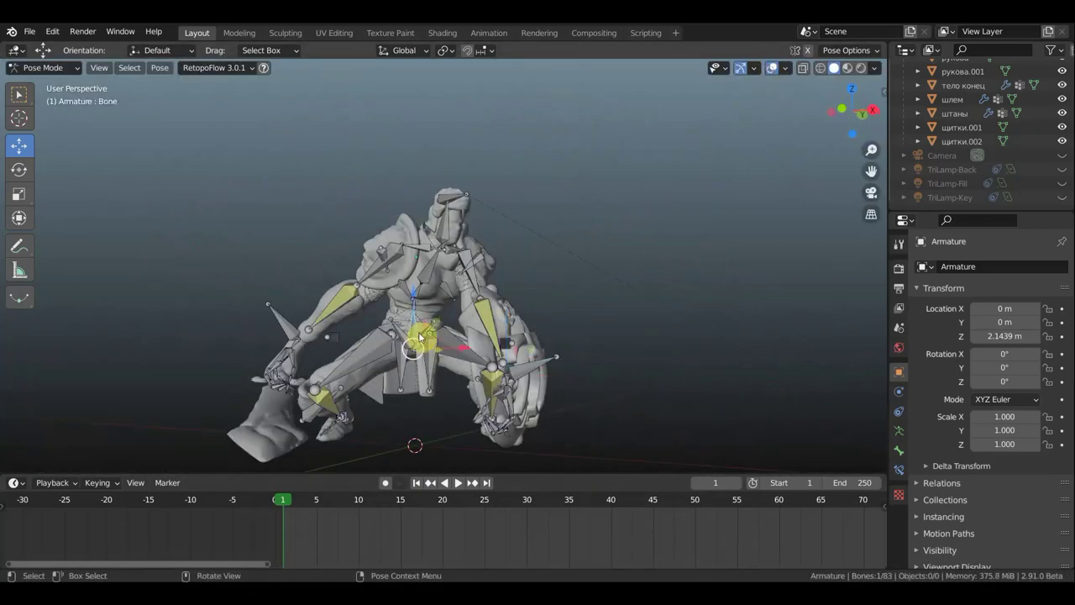
pyautogui.click(418, 336)
pyautogui.moveTo(418, 336); pyautogui.dragTo(395, 290, button='middle')
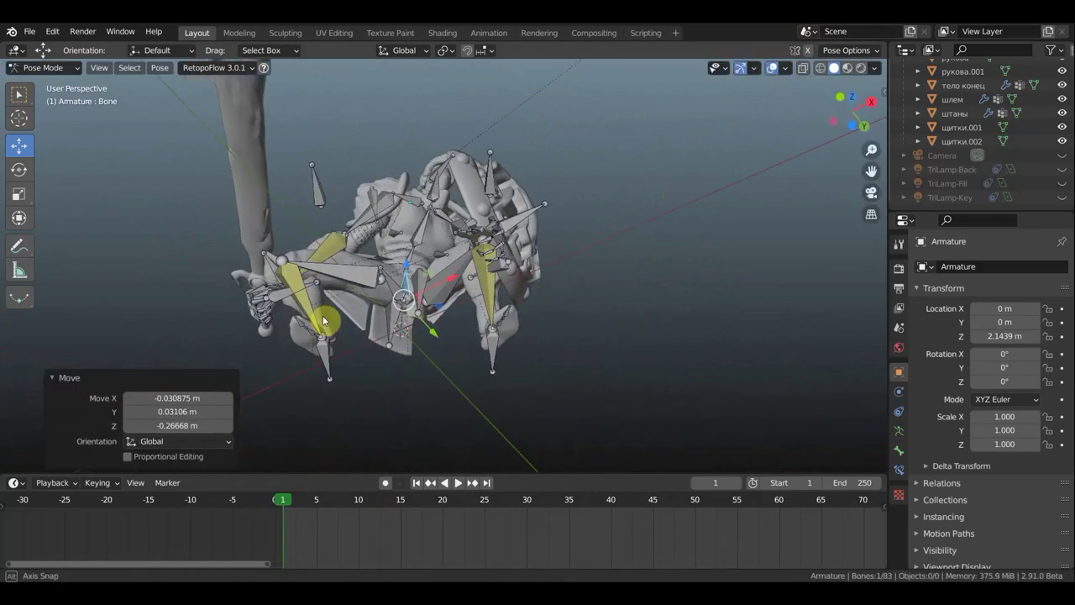
pyautogui.click(500, 443)
pyautogui.moveTo(500, 442); pyautogui.dragTo(647, 391, button='middle')
# Reposition further bones to refine the wide crouched stance
pyautogui.press('g')
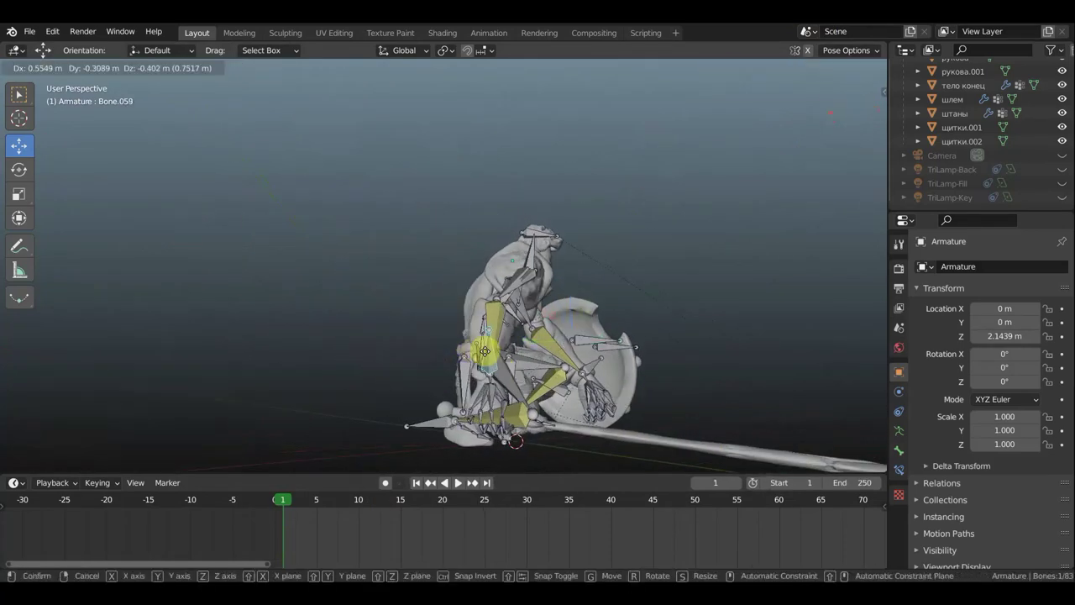
pyautogui.click(473, 355)
pyautogui.moveTo(473, 356); pyautogui.dragTo(619, 307, button='middle')
pyautogui.press('g')
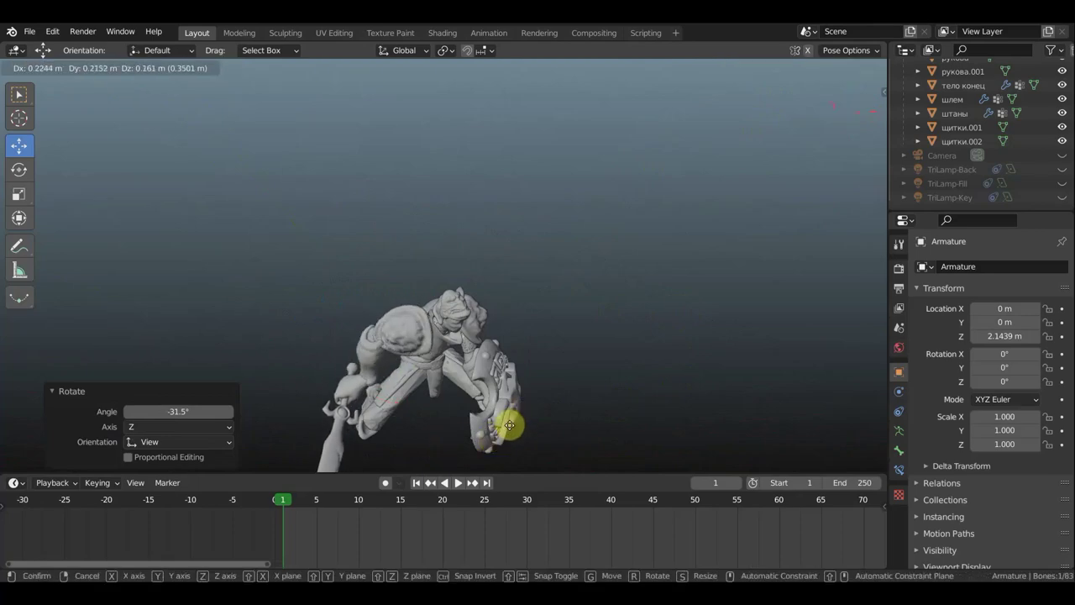
pyautogui.click(508, 425)
pyautogui.moveTo(509, 425); pyautogui.dragTo(546, 365, button='middle')
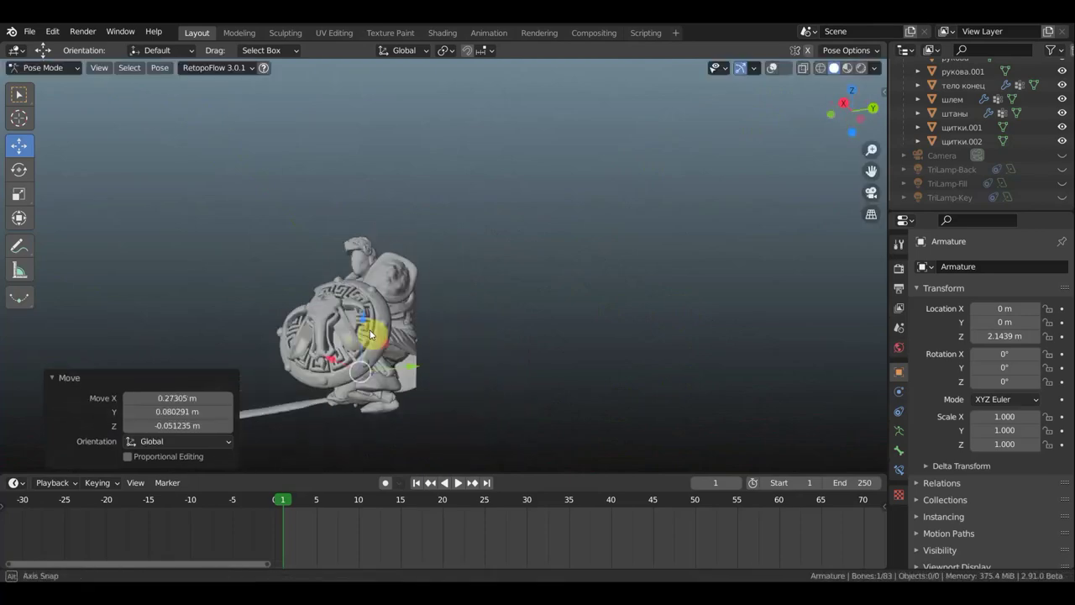
# Move the shield hand bone to its new spot
pyautogui.click(535, 383)
pyautogui.press('g')
pyautogui.click(557, 365)
pyautogui.moveTo(557, 364); pyautogui.dragTo(504, 376, button='middle')
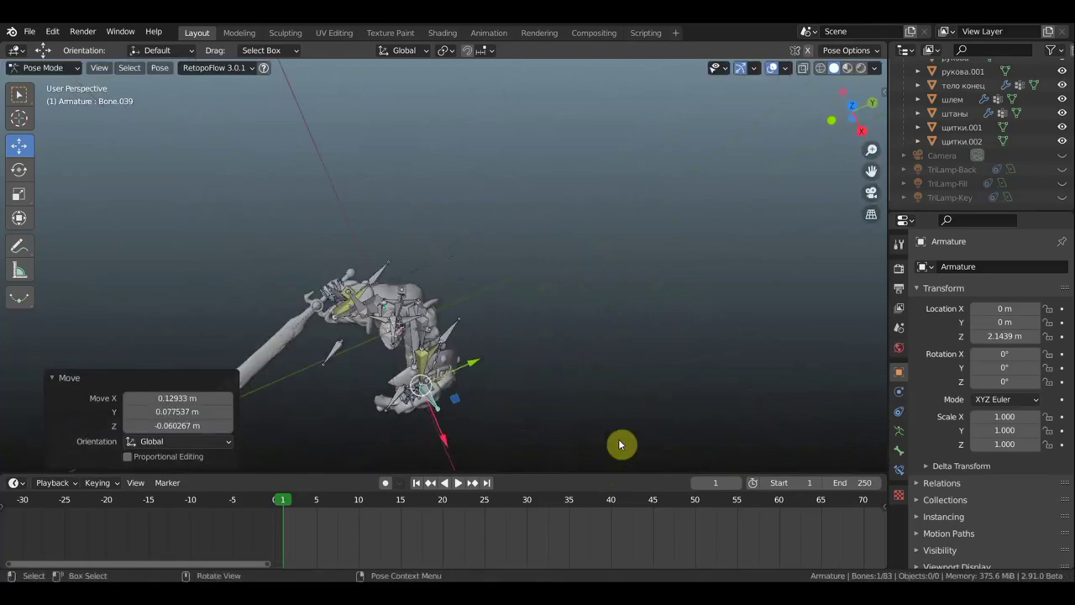
pyautogui.click(659, 394)
pyautogui.moveTo(659, 394); pyautogui.dragTo(463, 249, button='middle')
# Adjust a bone and turn the knight's head, checking the shield from the front
pyautogui.press('g')
pyautogui.click(472, 327)
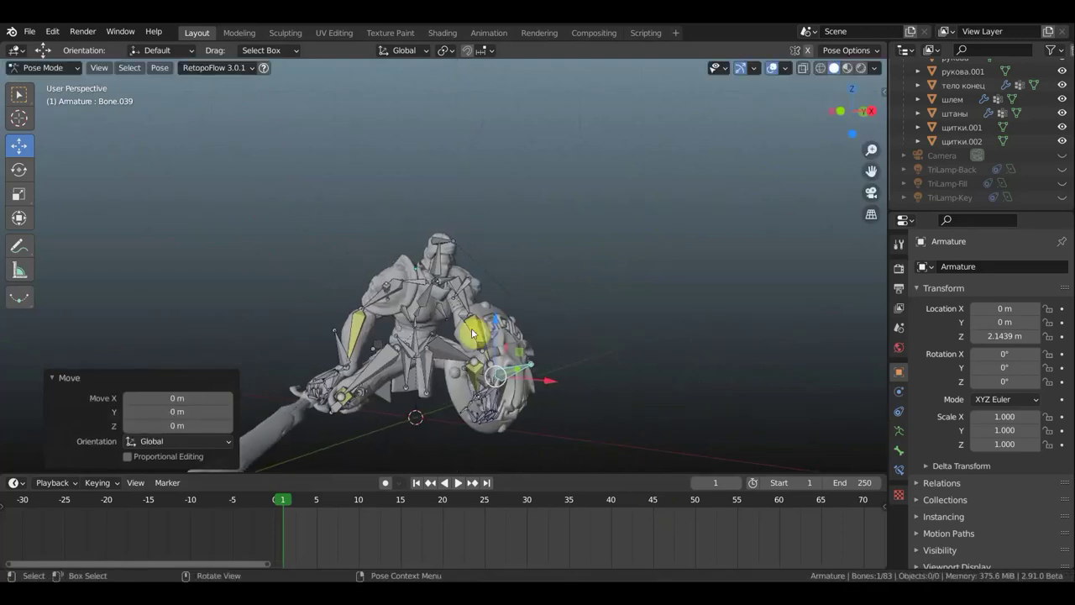
pyautogui.moveTo(471, 327); pyautogui.dragTo(560, 395, button='middle')
pyautogui.click(648, 416)
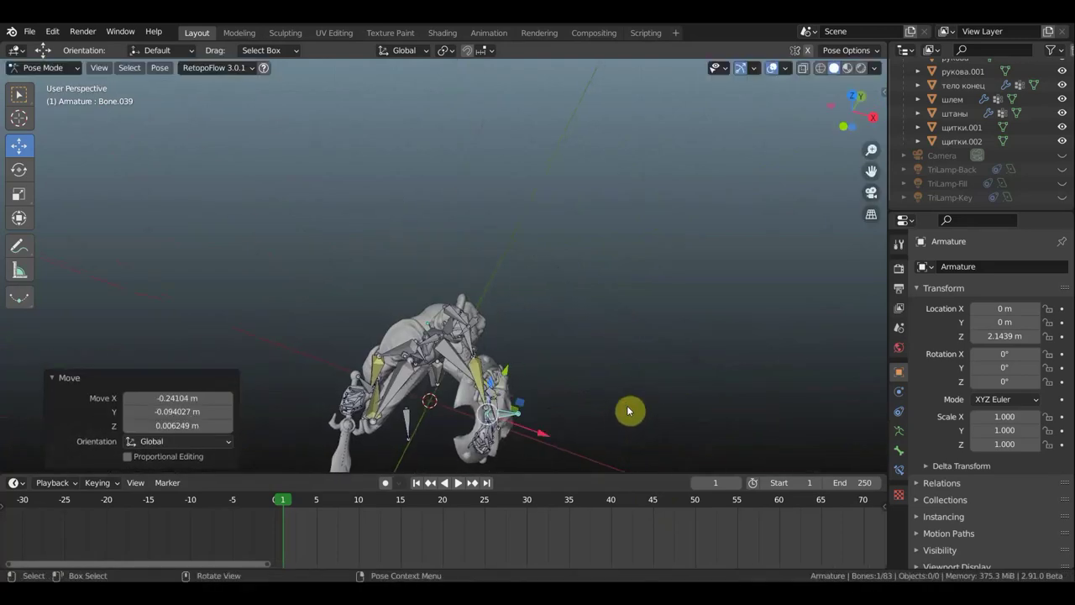
pyautogui.moveTo(626, 411)
pyautogui.mouseDown(button='middle')
pyautogui.moveTo(639, 379)
pyautogui.moveTo(535, 202)
pyautogui.mouseUp(button='middle')
pyautogui.press('r')
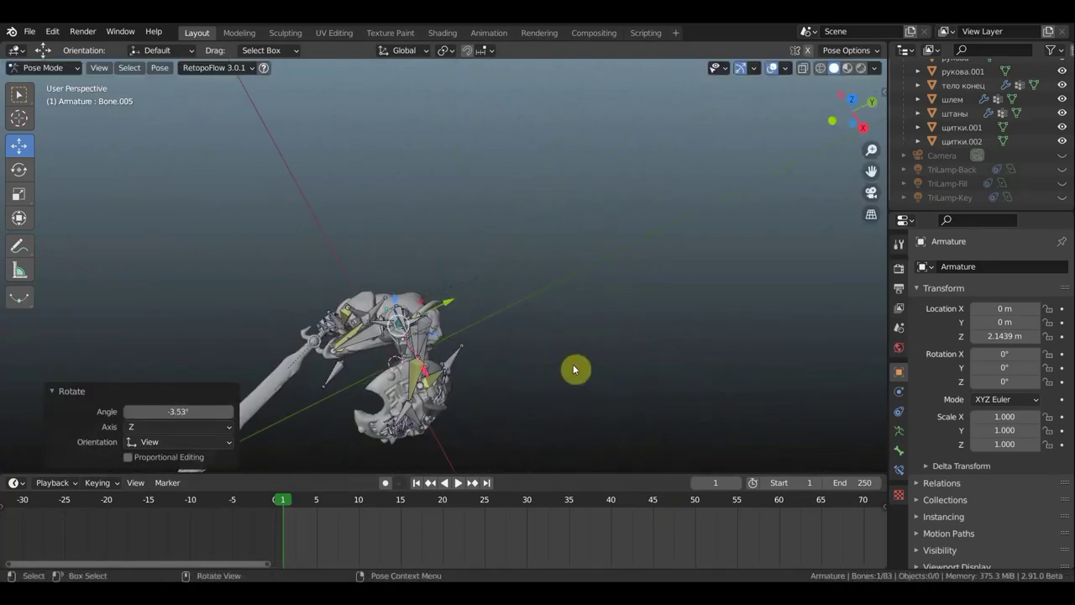
pyautogui.click(650, 351)
pyautogui.moveTo(650, 351); pyautogui.dragTo(529, 202, button='middle')
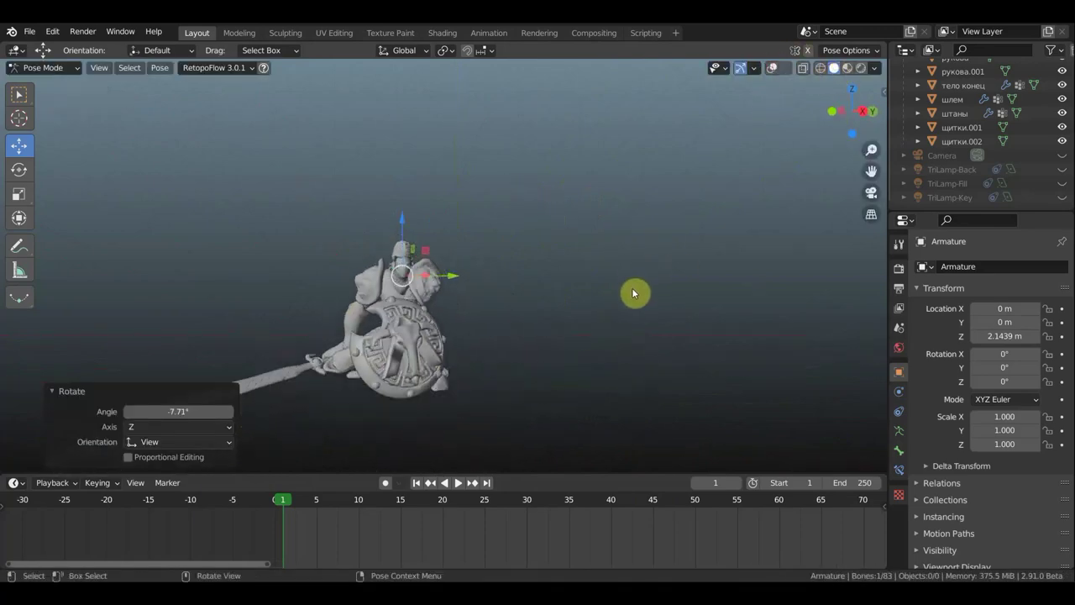
pyautogui.moveTo(653, 291); pyautogui.dragTo(683, 356, button='middle')
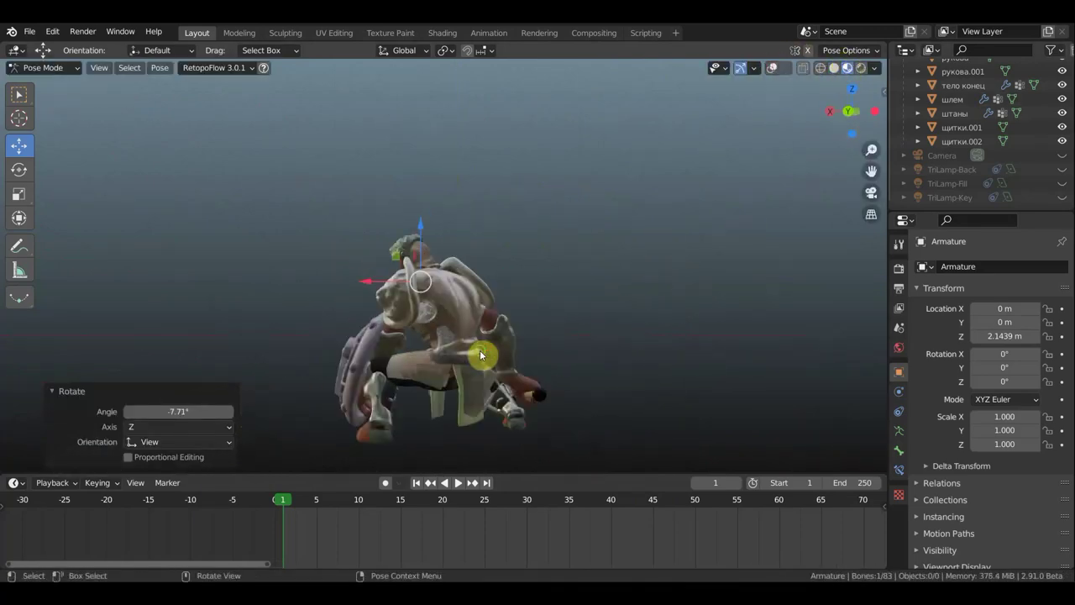
pyautogui.moveTo(481, 355); pyautogui.dragTo(637, 352, button='middle')
pyautogui.moveTo(399, 367)
pyautogui.mouseDown(button='middle')
pyautogui.moveTo(427, 403)
pyautogui.moveTo(619, 420)
pyautogui.mouseUp(button='middle')
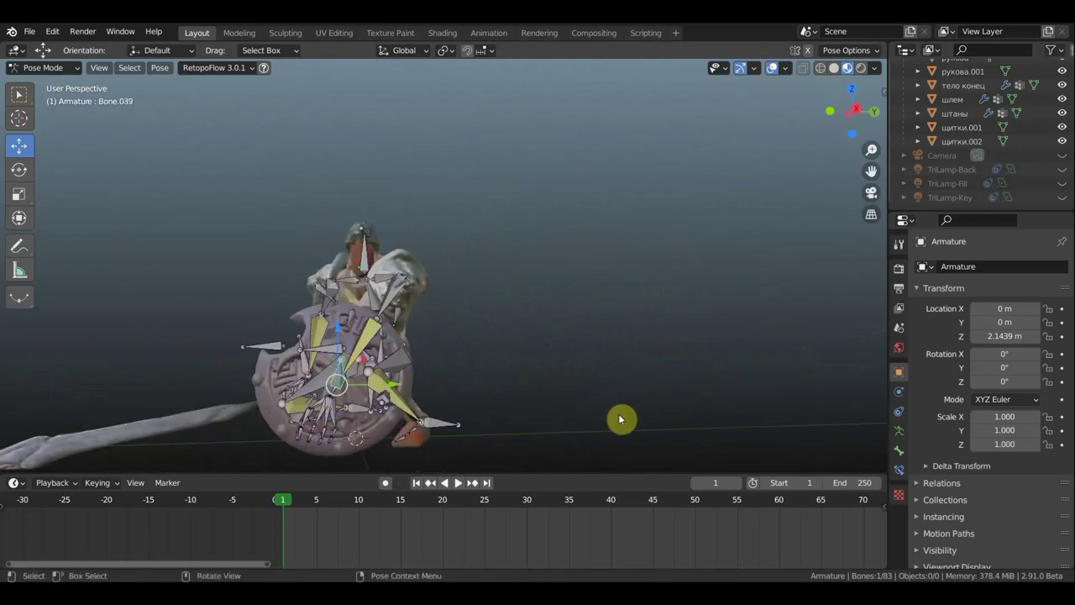
# Rotate the shield-hand bone and review the finished crouched pose
pyautogui.press('r')
pyautogui.click(500, 448)
pyautogui.moveTo(501, 447)
pyautogui.mouseDown(button='middle')
pyautogui.moveTo(665, 434)
pyautogui.moveTo(454, 341)
pyautogui.moveTo(333, 263)
pyautogui.mouseUp(button='middle')
pyautogui.moveTo(510, 322)
pyautogui.mouseDown(button='middle')
pyautogui.moveTo(614, 369)
pyautogui.moveTo(319, 307)
pyautogui.moveTo(554, 241)
pyautogui.moveTo(647, 179)
pyautogui.moveTo(555, 409)
pyautogui.mouseUp(button='middle')
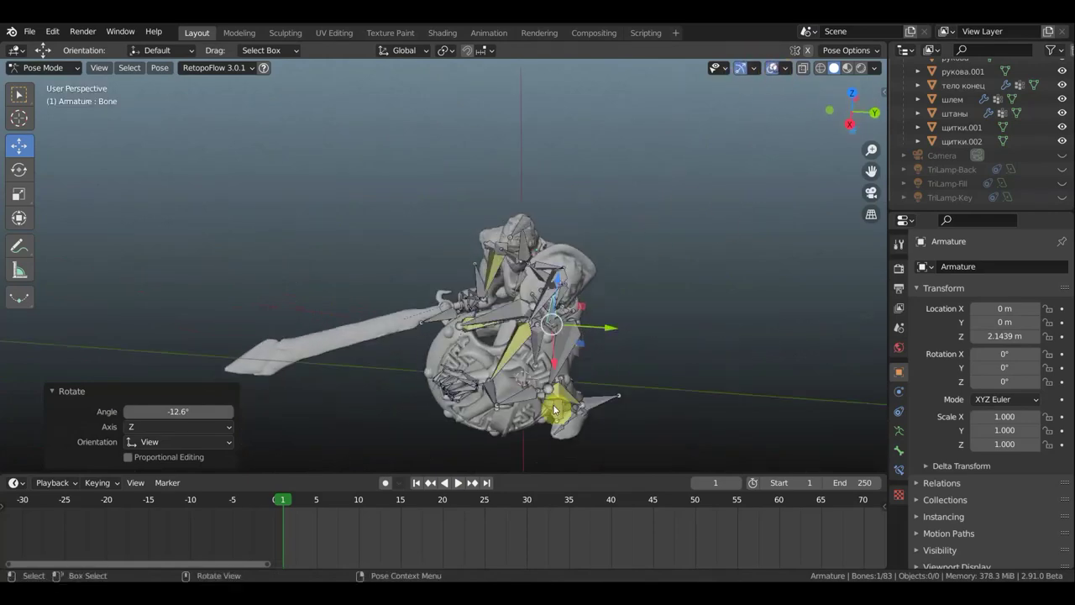
pyautogui.moveTo(631, 394)
pyautogui.mouseDown(button='middle')
pyautogui.moveTo(715, 331)
pyautogui.moveTo(552, 324)
pyautogui.mouseUp(button='middle')
# Key the crouched pose at frame 1, then shift bones, turn the head and key all bones at frame 5
pyautogui.press('i')
pyautogui.press('Right')
pyautogui.press('Right')
pyautogui.press('Right')
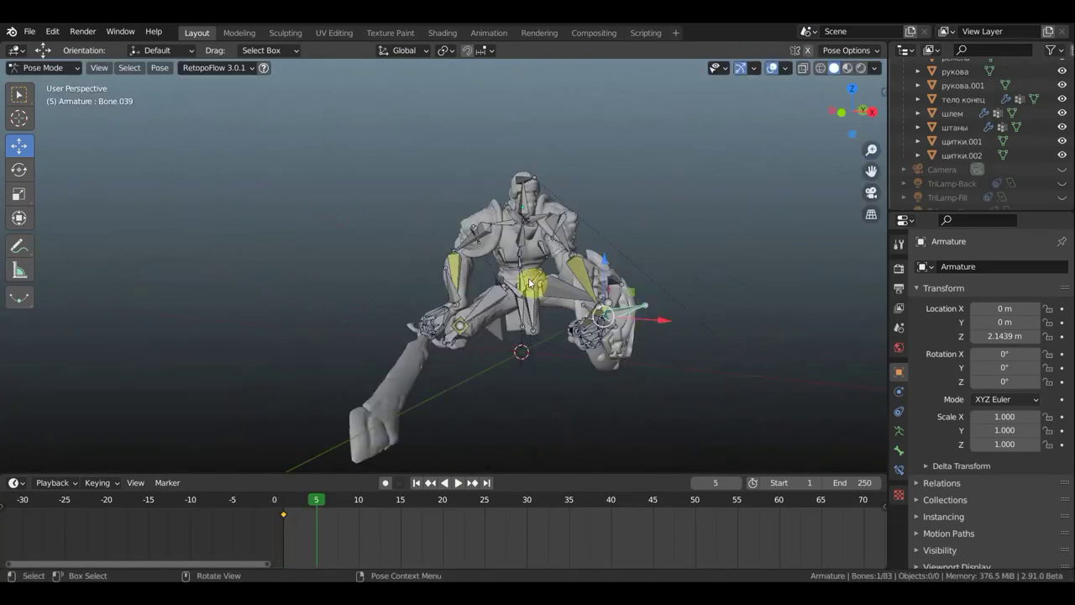
pyautogui.moveTo(529, 288); pyautogui.dragTo(732, 297, button='middle')
pyautogui.press('g')
pyautogui.click(645, 300)
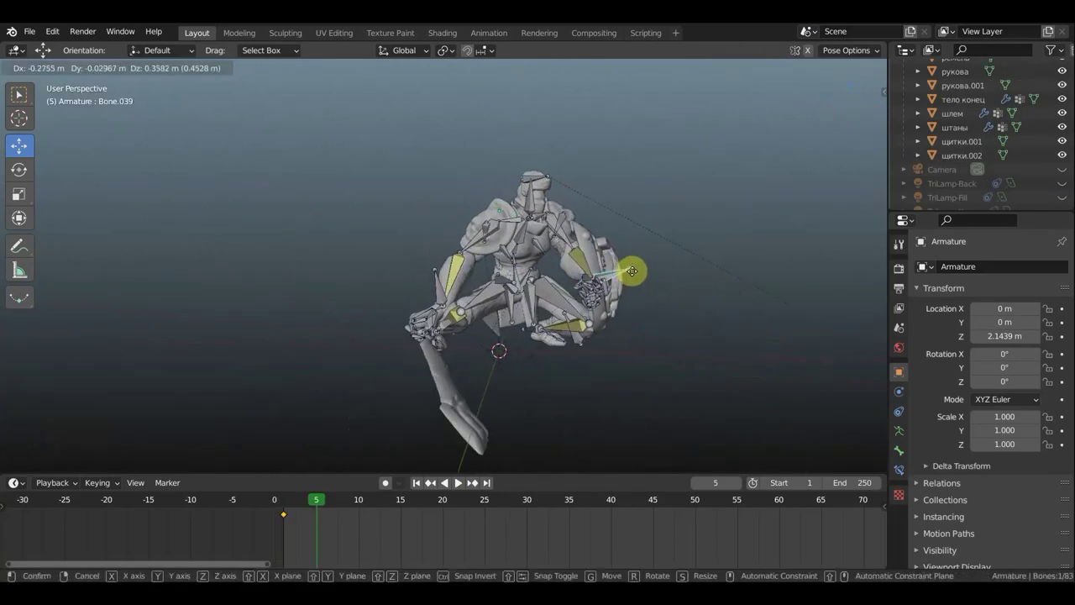
pyautogui.click(631, 270)
pyautogui.moveTo(631, 270); pyautogui.dragTo(702, 344, button='middle')
pyautogui.press('r')
pyautogui.click(766, 213)
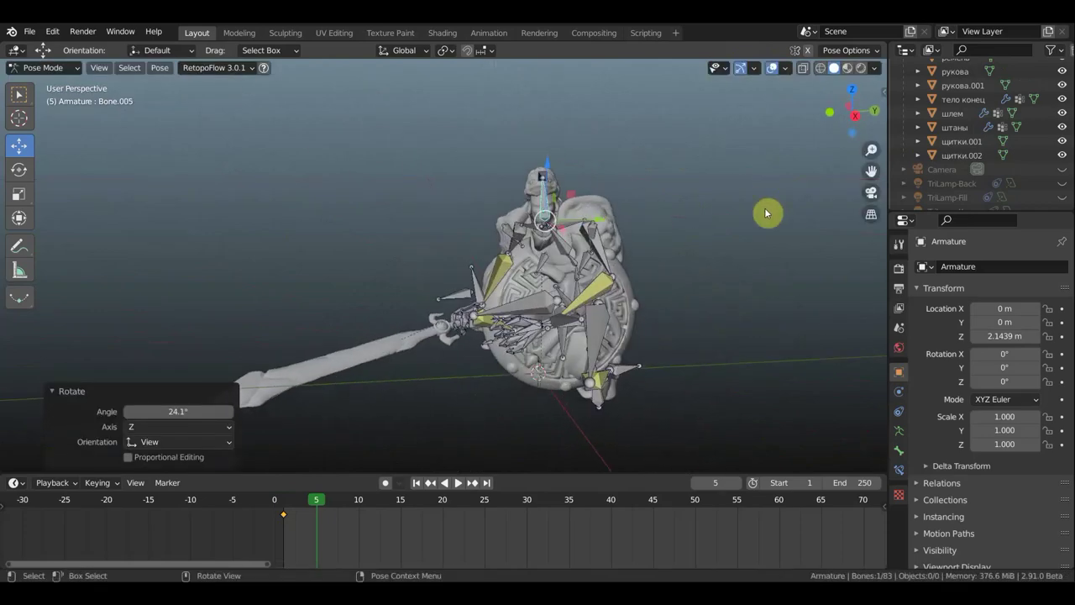
pyautogui.press('a')
pyautogui.press('i')
# At frame 10, slightly rotate the root bone and turn the knight's head bone
pyautogui.moveTo(366, 501); pyautogui.dragTo(358, 501)
pyautogui.moveTo(703, 389); pyautogui.dragTo(570, 281, button='middle')
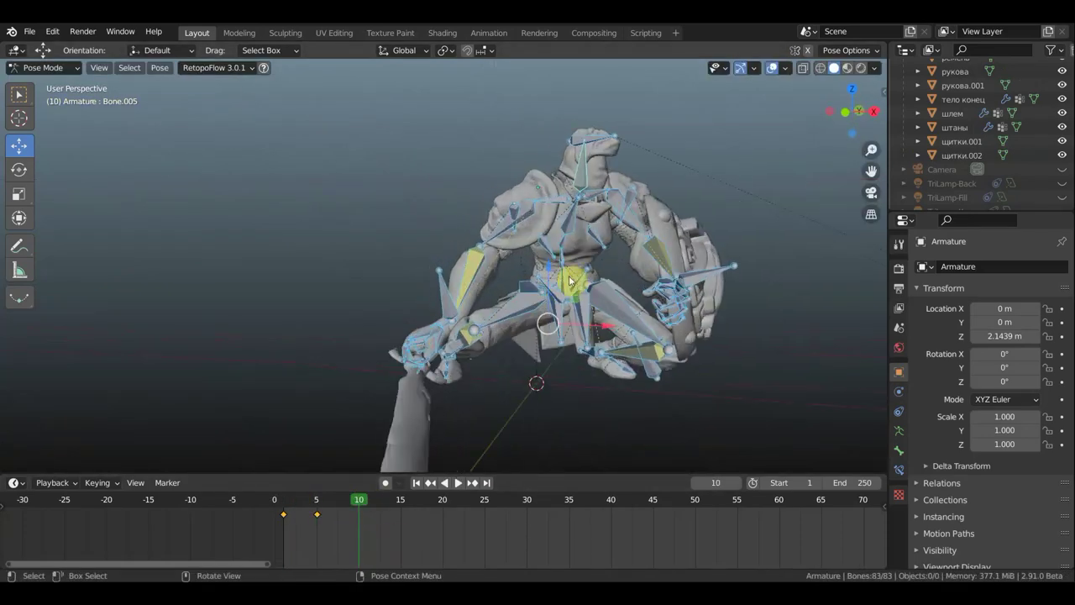
pyautogui.click(684, 295)
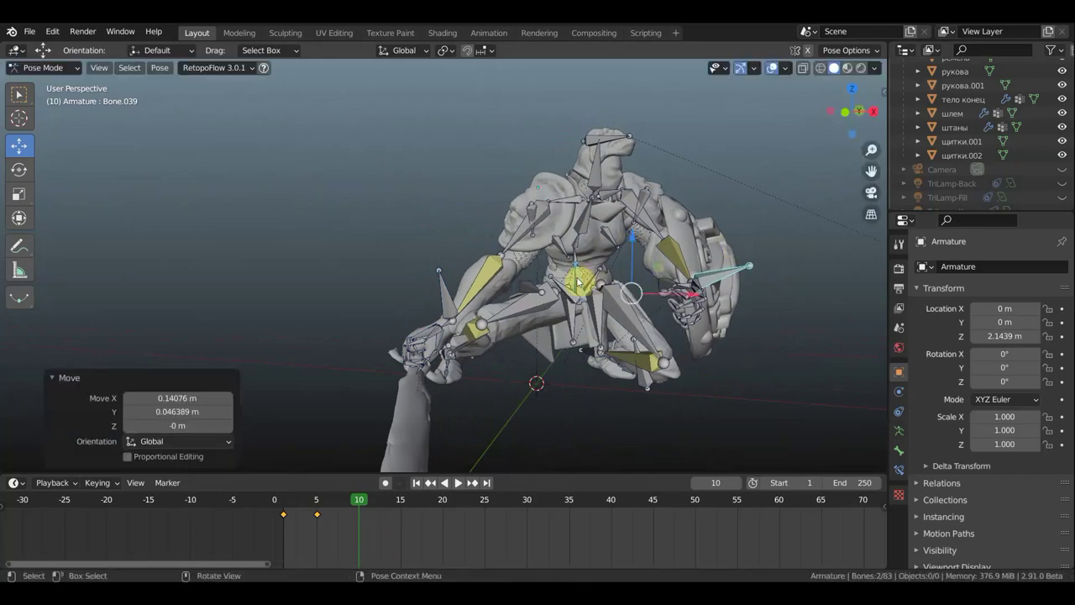
pyautogui.click(626, 273)
pyautogui.press('r')
pyautogui.click(625, 284)
pyautogui.click(609, 159)
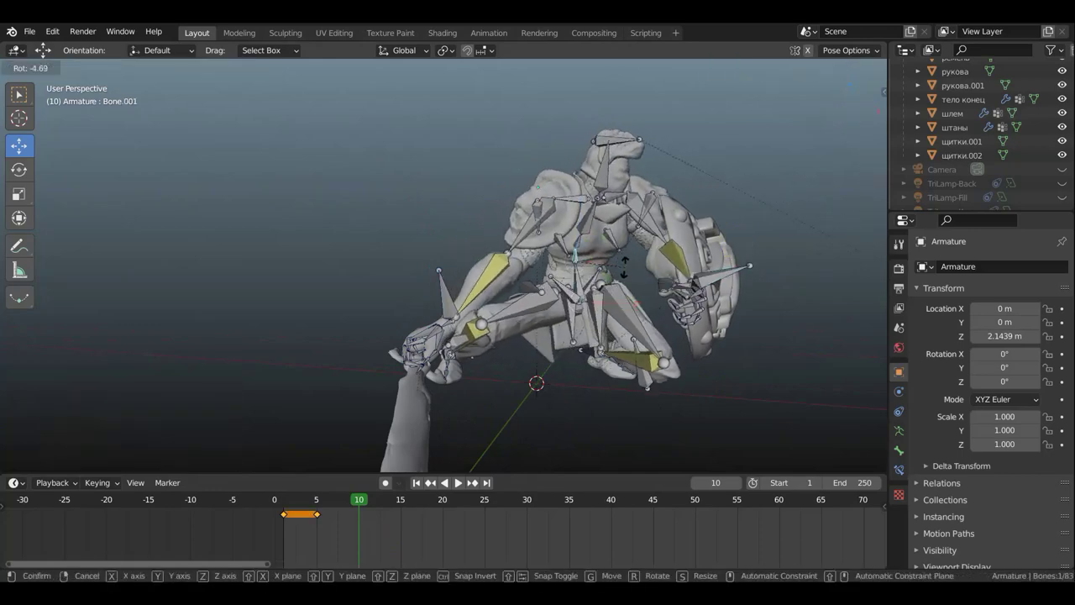
pyautogui.press('r')
pyautogui.click(708, 319)
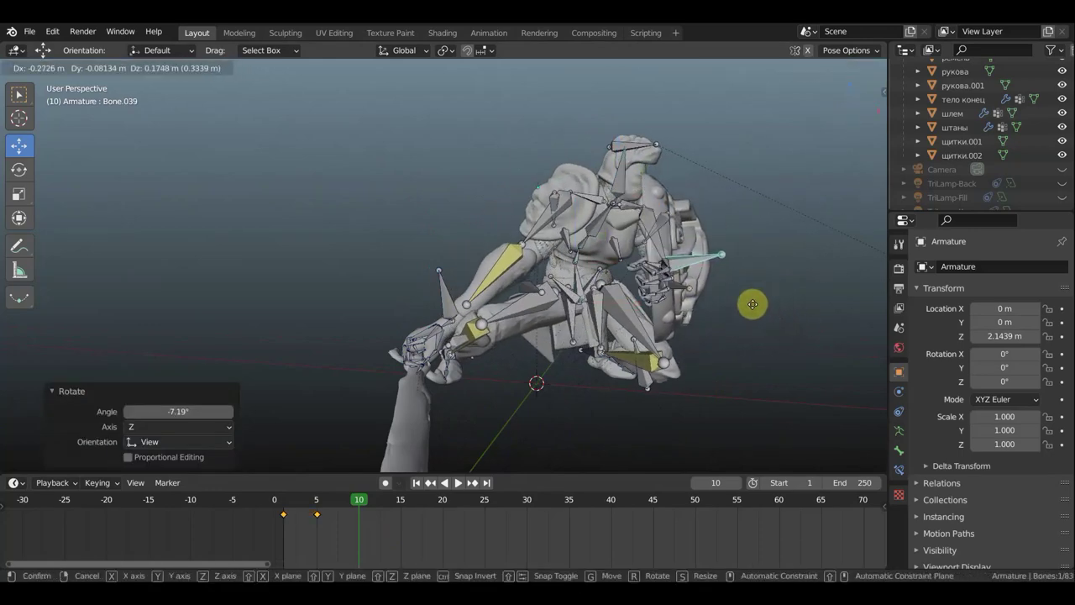
pyautogui.click(753, 304)
pyautogui.moveTo(752, 304); pyautogui.dragTo(814, 348, button='middle')
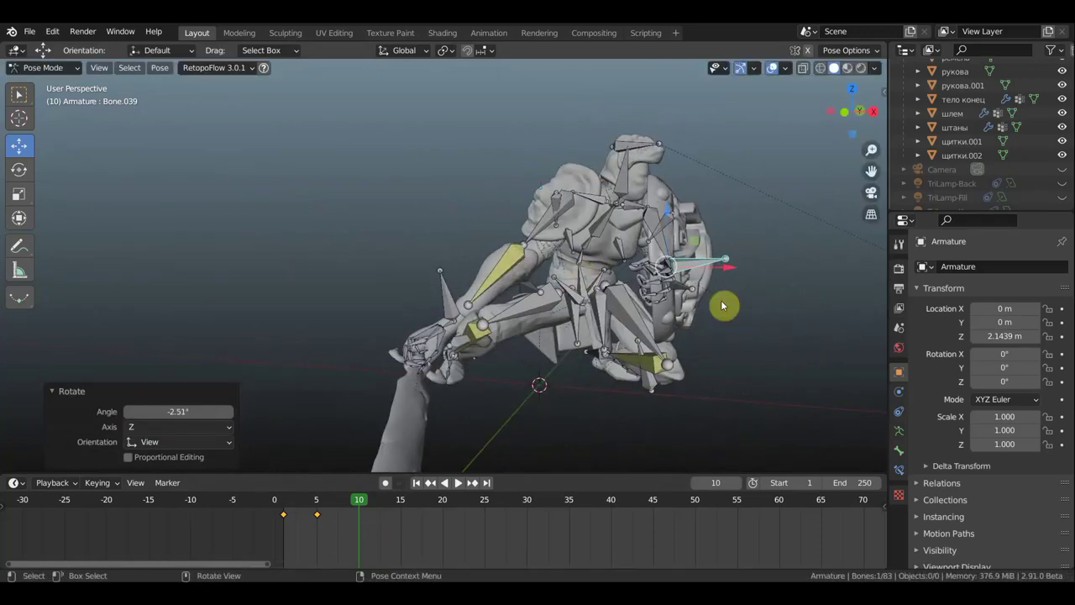
# Rotate and move the sword-arm bone upward to start the raised-sword pose
pyautogui.click(744, 315)
pyautogui.moveTo(744, 316); pyautogui.dragTo(839, 319, button='middle')
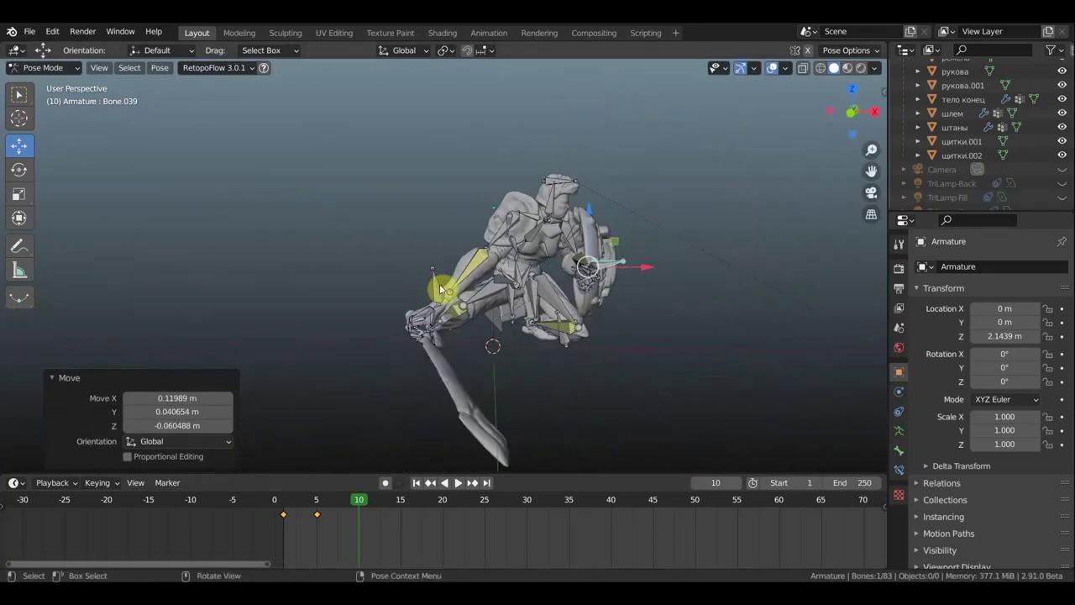
pyautogui.press('r')
pyautogui.click(465, 353)
pyautogui.press('g')
pyautogui.click(634, 340)
pyautogui.press('r')
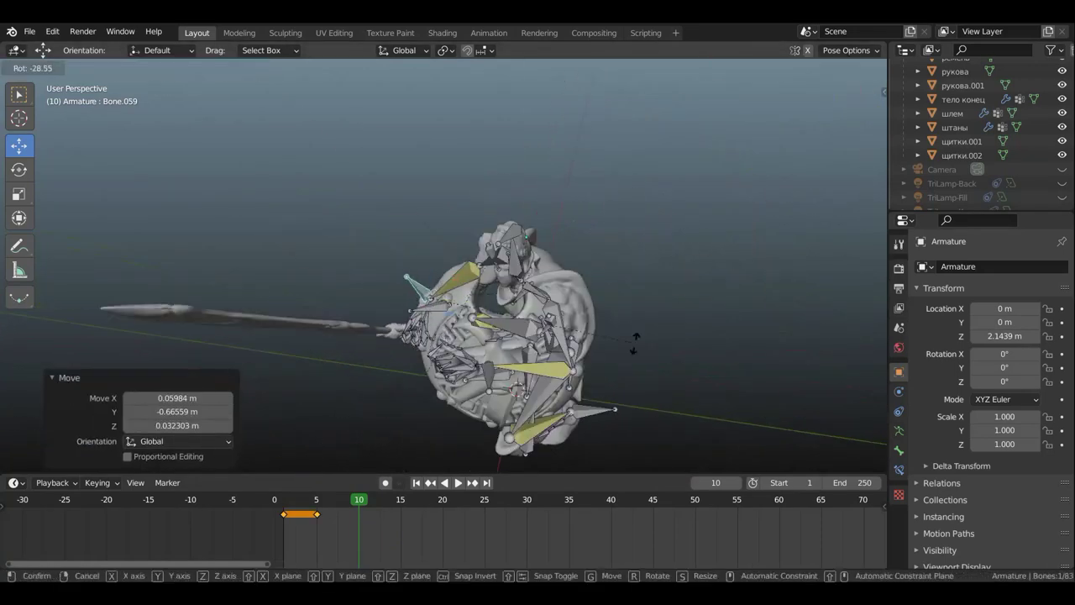
pyautogui.click(865, 264)
pyautogui.moveTo(865, 264); pyautogui.dragTo(865, 263, button='middle')
# Fine-tune the sword-arm bones' position and rotation
pyautogui.press('g')
pyautogui.click(785, 263)
pyautogui.press('r')
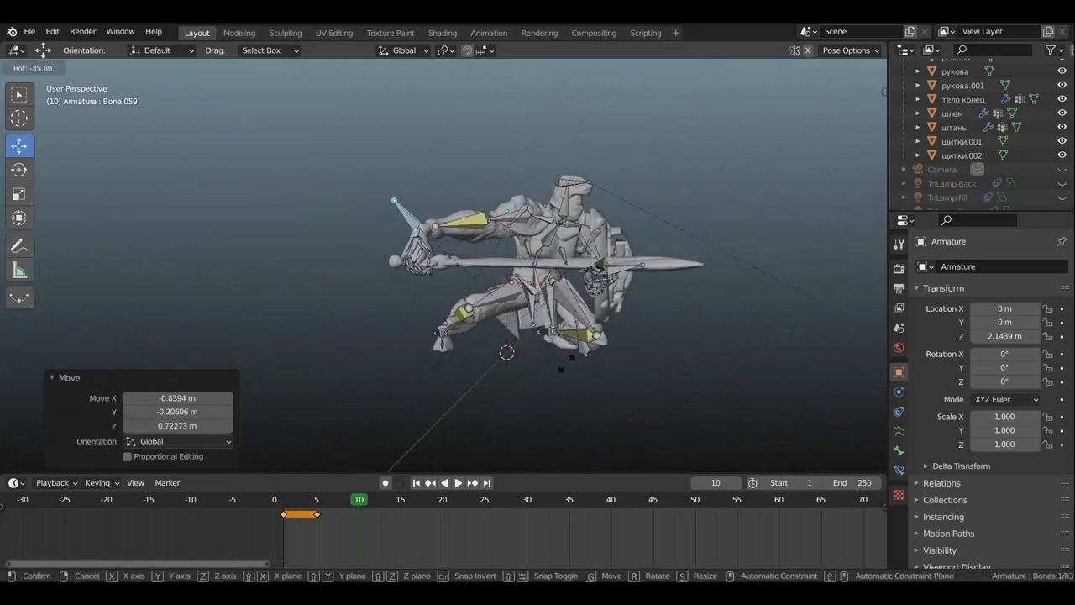
pyautogui.click(756, 286)
pyautogui.moveTo(756, 286)
pyautogui.mouseDown(button='middle')
pyautogui.moveTo(723, 310)
pyautogui.moveTo(743, 318)
pyautogui.mouseUp(button='middle')
pyautogui.click(744, 318)
pyautogui.click(556, 217)
# Reposition the arm bones and insert a LocRot keyframe for the frame 10 pose
pyautogui.press('g')
pyautogui.click(571, 288)
pyautogui.moveTo(571, 288)
pyautogui.mouseDown(button='middle')
pyautogui.moveTo(583, 110)
pyautogui.moveTo(670, 191)
pyautogui.mouseUp(button='middle')
pyautogui.press('r')
pyautogui.click(672, 257)
pyautogui.press('g')
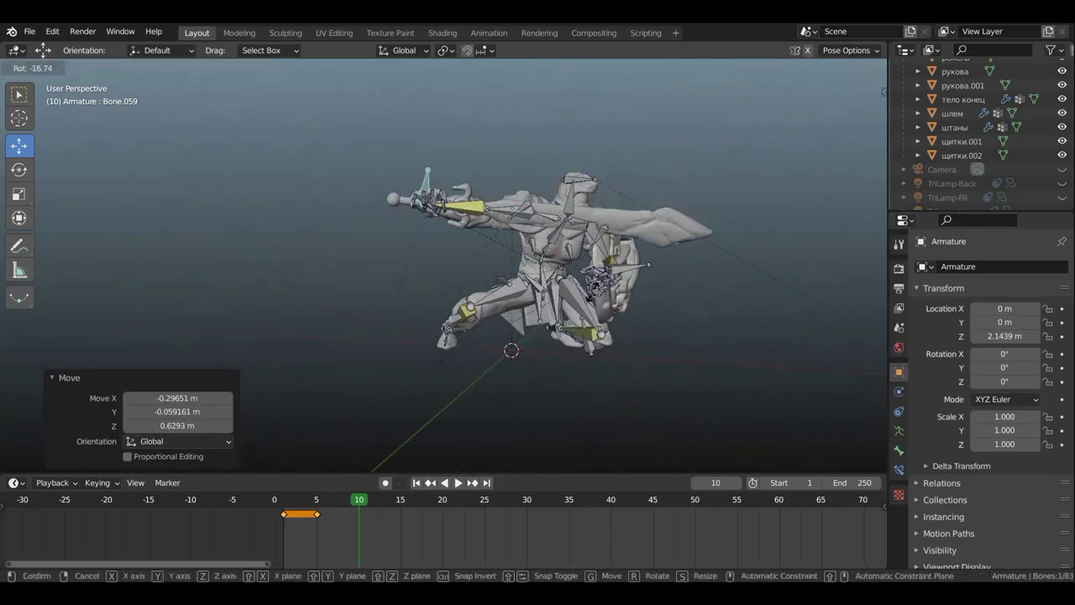
pyautogui.press('Return')
pyautogui.moveTo(588, 252); pyautogui.dragTo(711, 246, button='middle')
pyautogui.press('i')
pyautogui.click(711, 247)
# Play the opening moves, then key all of the knight's bones at frame 15
pyautogui.press('space')
pyautogui.click(324, 508)
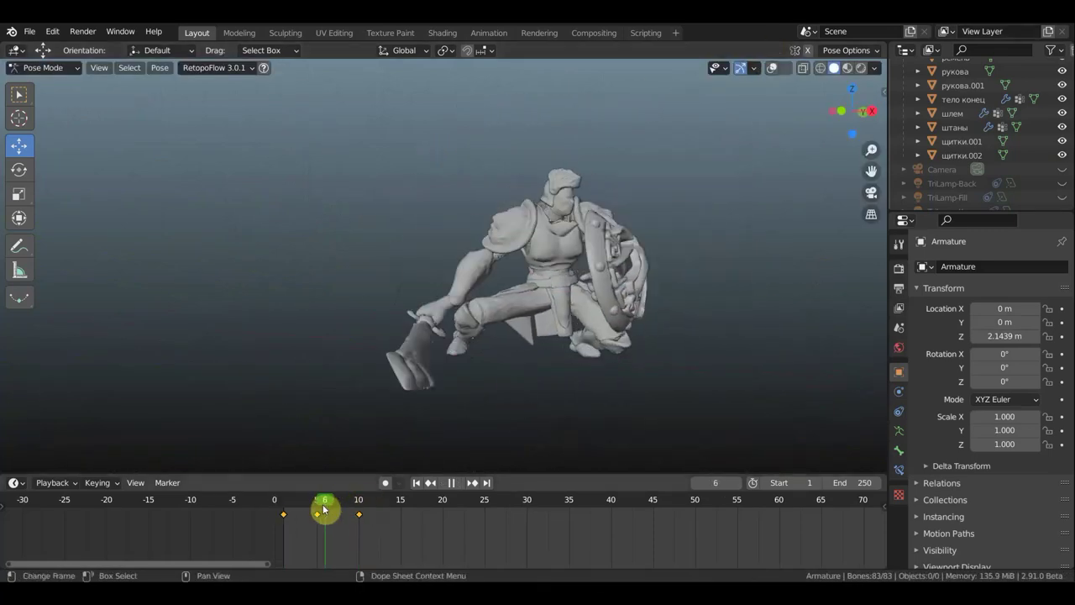
pyautogui.press('space')
pyautogui.press('g')
pyautogui.moveTo(324, 508)
pyautogui.mouseDown()
pyautogui.moveTo(400, 508)
pyautogui.moveTo(273, 504)
pyautogui.mouseUp()
pyautogui.press('a')
pyautogui.press('i')
pyautogui.click(860, 241)
# Return to frame 1 and rotate bones into a deeper crouching pose
pyautogui.moveTo(395, 453); pyautogui.dragTo(438, 454, button='middle')
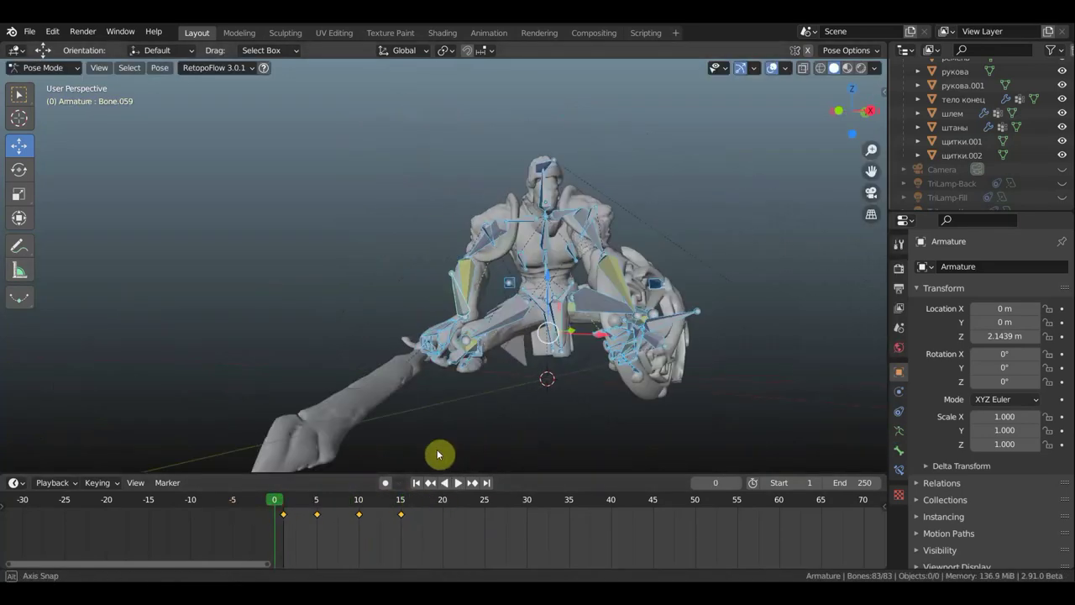
pyautogui.click(283, 504)
pyautogui.press('r')
pyautogui.press('g')
pyautogui.click(473, 260)
pyautogui.moveTo(473, 259); pyautogui.dragTo(682, 317, button='middle')
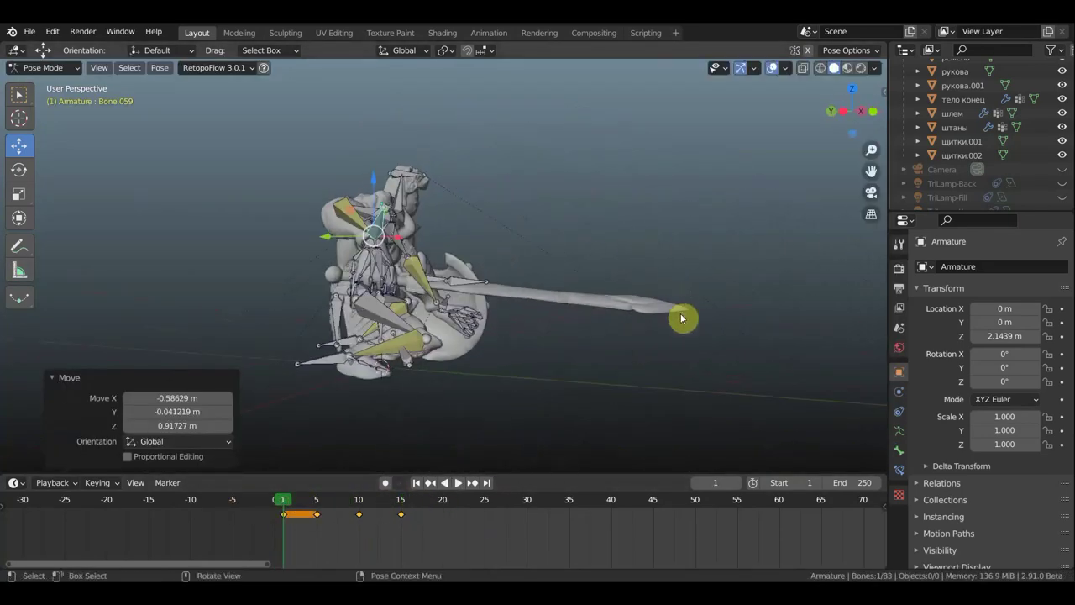
pyautogui.press('r')
pyautogui.click(604, 398)
pyautogui.press('KP_3')
pyautogui.press('r')
# Select all bones and play the animation back from the start
pyautogui.press('a')
pyautogui.moveTo(631, 278); pyautogui.dragTo(521, 353, button='middle')
pyautogui.press('space')
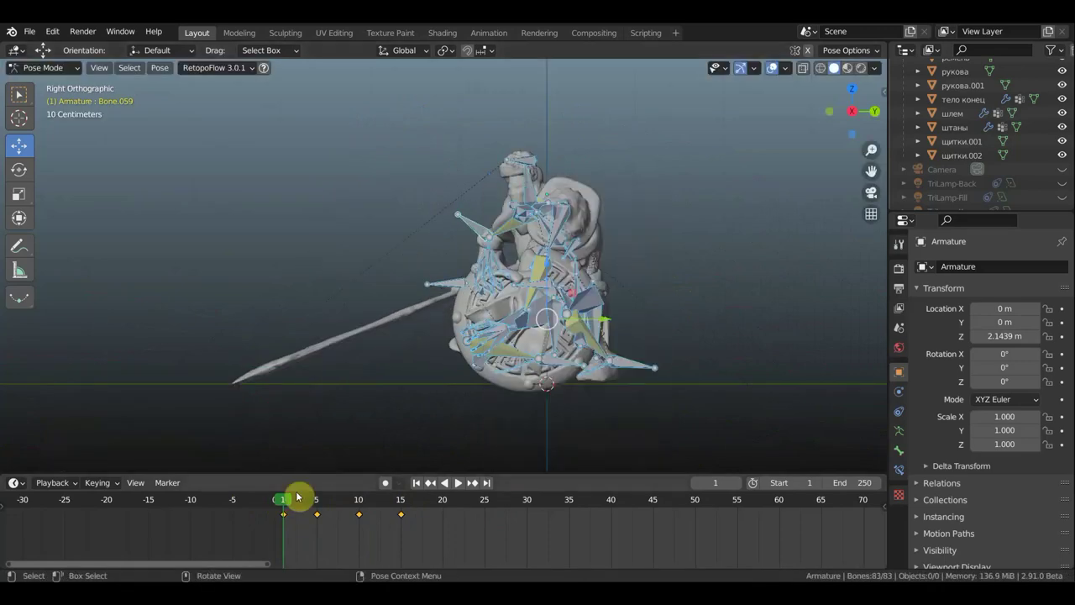
pyautogui.moveTo(353, 505)
pyautogui.mouseDown()
pyautogui.moveTo(280, 511)
pyautogui.moveTo(291, 514)
pyautogui.mouseUp()
pyautogui.moveTo(538, 403); pyautogui.dragTo(544, 413, button='middle')
# At frame 5, rotate a bone -70.6° from top view and shift it
pyautogui.press('Up')
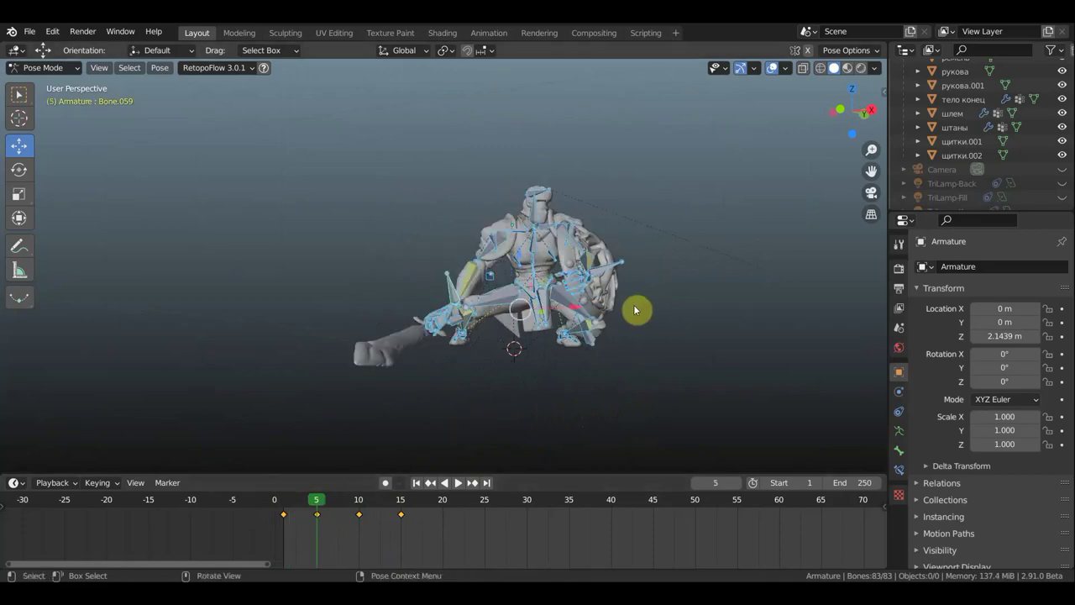
pyautogui.press('KP_7')
pyautogui.press('r')
pyautogui.click(593, 313)
pyautogui.click(407, 153)
pyautogui.moveTo(408, 154); pyautogui.dragTo(607, 224, button='middle')
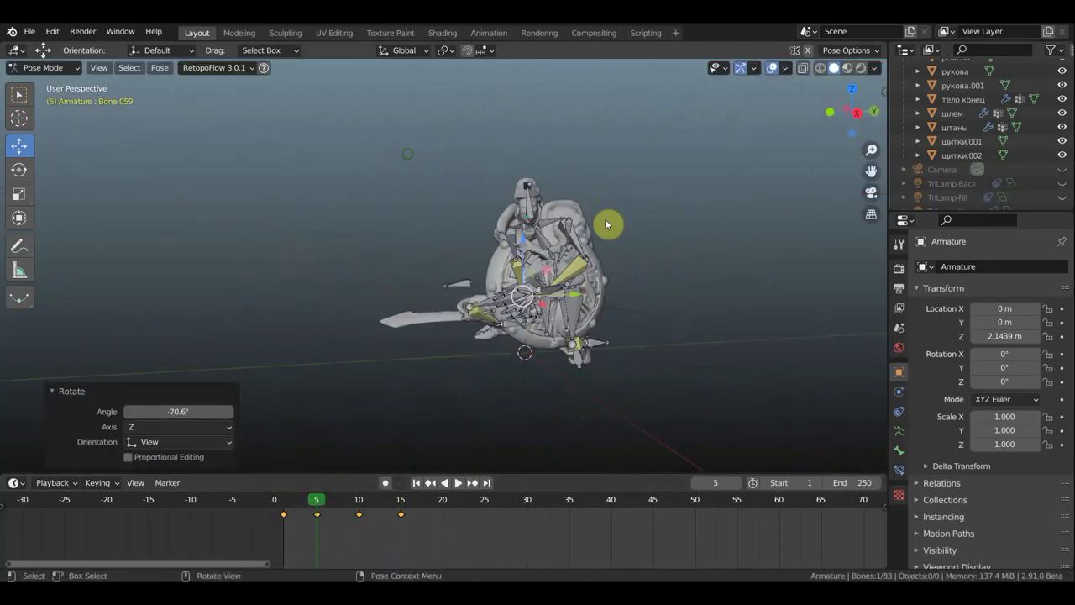
pyautogui.click(690, 217)
pyautogui.moveTo(690, 217); pyautogui.dragTo(778, 208, button='middle')
# Rotate the sword hand bone, then key the whole frame 5 pose
pyautogui.press('r')
pyautogui.press('r')
pyautogui.click(798, 345)
pyautogui.moveTo(798, 344); pyautogui.dragTo(3, 330, button='middle')
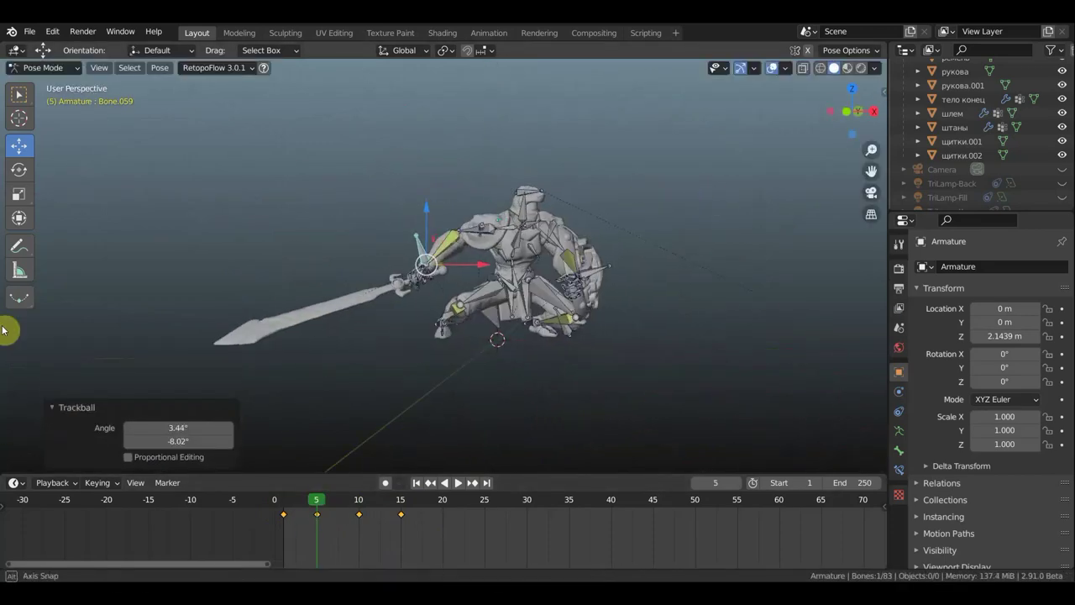
pyautogui.press('a')
pyautogui.press('i')
pyautogui.click(79, 328)
pyautogui.press('Up')
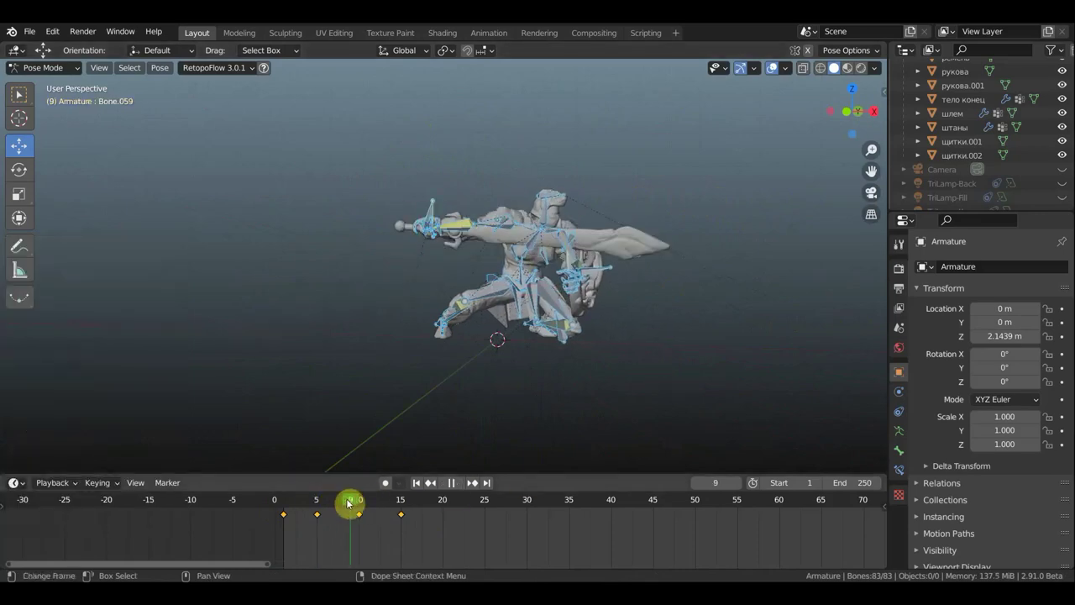
# At frame 15, hide the bones and give the hip bone a small rotation
pyautogui.moveTo(348, 502); pyautogui.dragTo(401, 509)
pyautogui.moveTo(642, 364); pyautogui.dragTo(792, 64, button='middle')
pyautogui.click(772, 68)
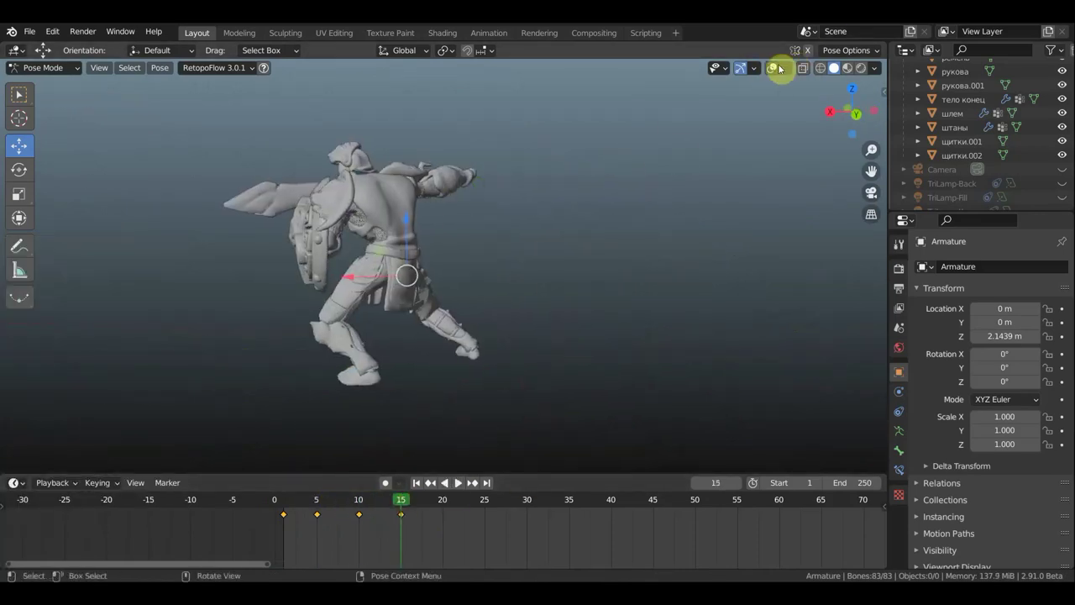
pyautogui.click(412, 230)
pyautogui.press('r')
pyautogui.click(390, 265)
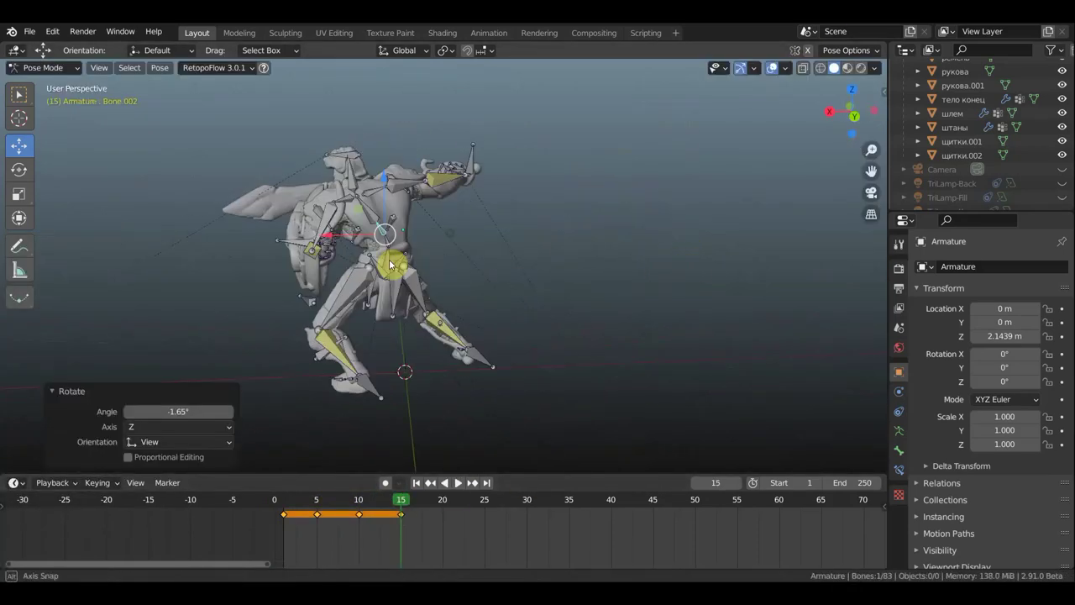
# Shift all posed bones and re-key the frame 15 pose
pyautogui.moveTo(288, 242); pyautogui.dragTo(652, 226, button='middle')
pyautogui.press('a')
pyautogui.press('g')
pyautogui.click(724, 261)
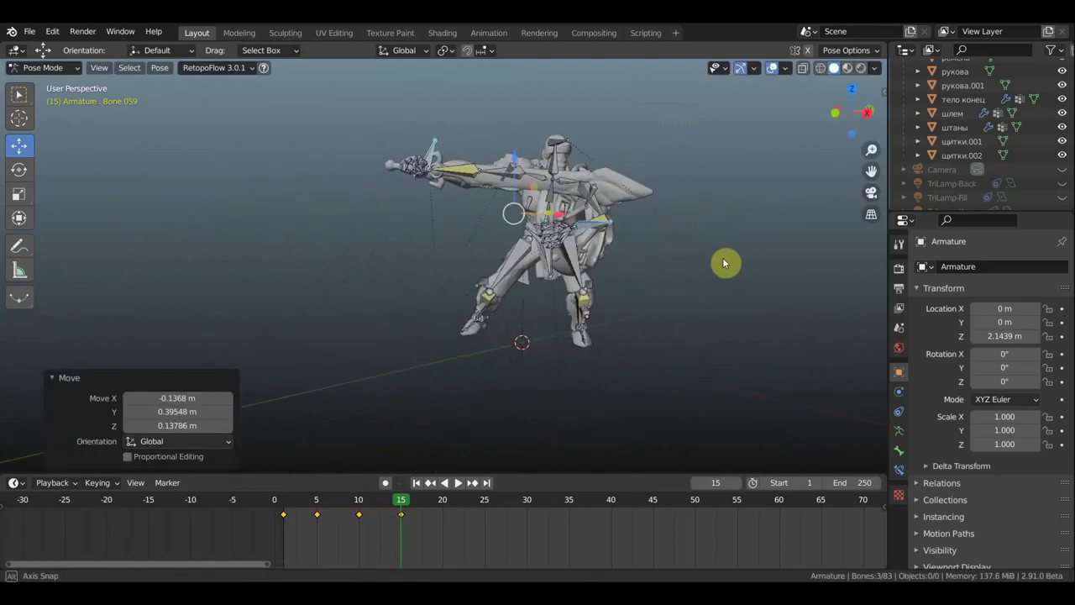
pyautogui.moveTo(725, 261); pyautogui.dragTo(720, 254, button='middle')
pyautogui.press('i')
pyautogui.click(721, 252)
# Play the first strikes back, stop on an early frame and select a bone near the sword hand
pyautogui.press('space')
pyautogui.click(297, 507)
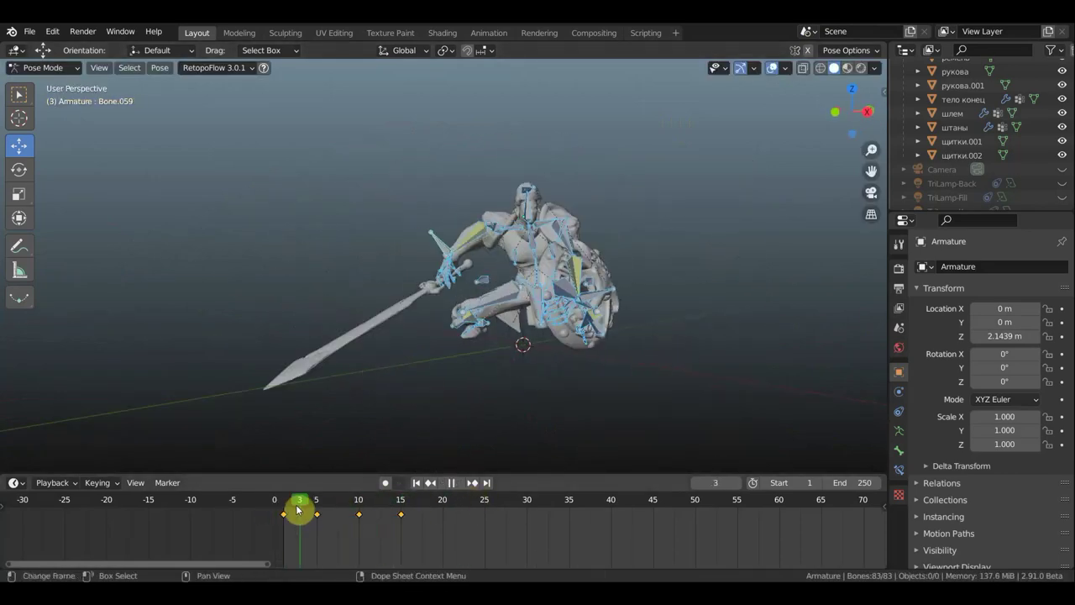
pyautogui.press('space')
pyautogui.moveTo(670, 377); pyautogui.dragTo(479, 324, button='middle')
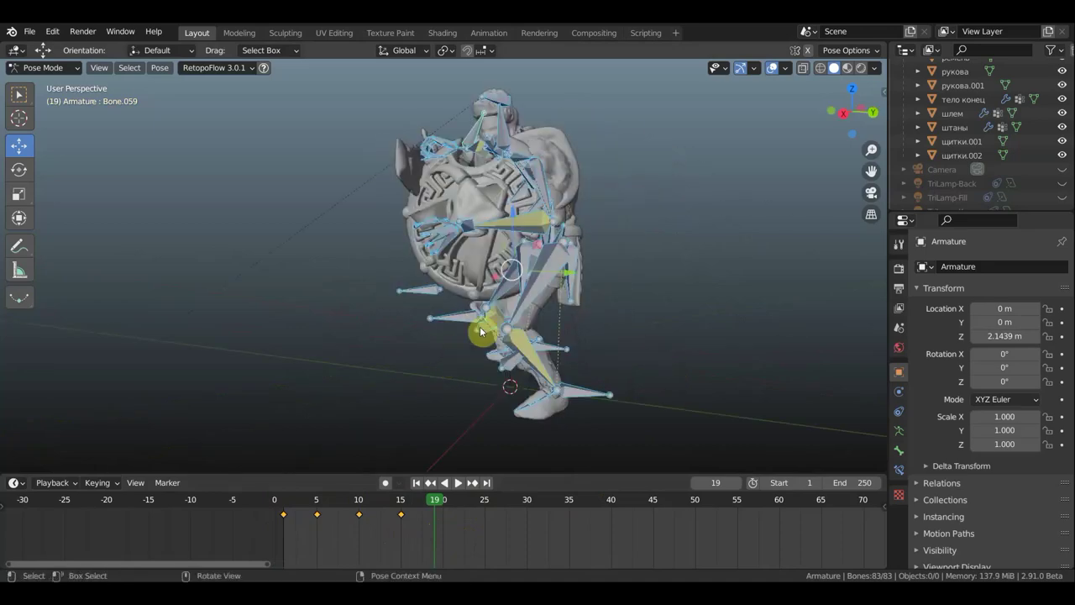
pyautogui.click(439, 173)
pyautogui.moveTo(439, 173); pyautogui.dragTo(523, 223, button='middle')
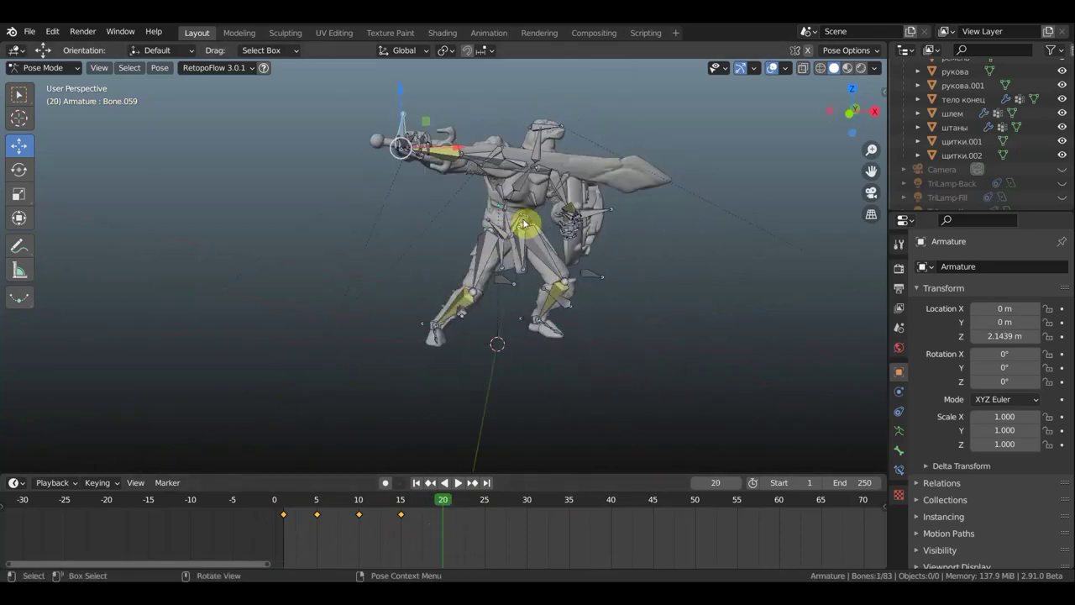
# Rotate the sword hand bones 24.8° in top view and move them into the frame 20 pose
pyautogui.click(570, 261)
pyautogui.keyDown('ctrl'); pyautogui.moveTo(570, 262); pyautogui.dragTo(573, 193, button='middle'); pyautogui.keyUp('ctrl')
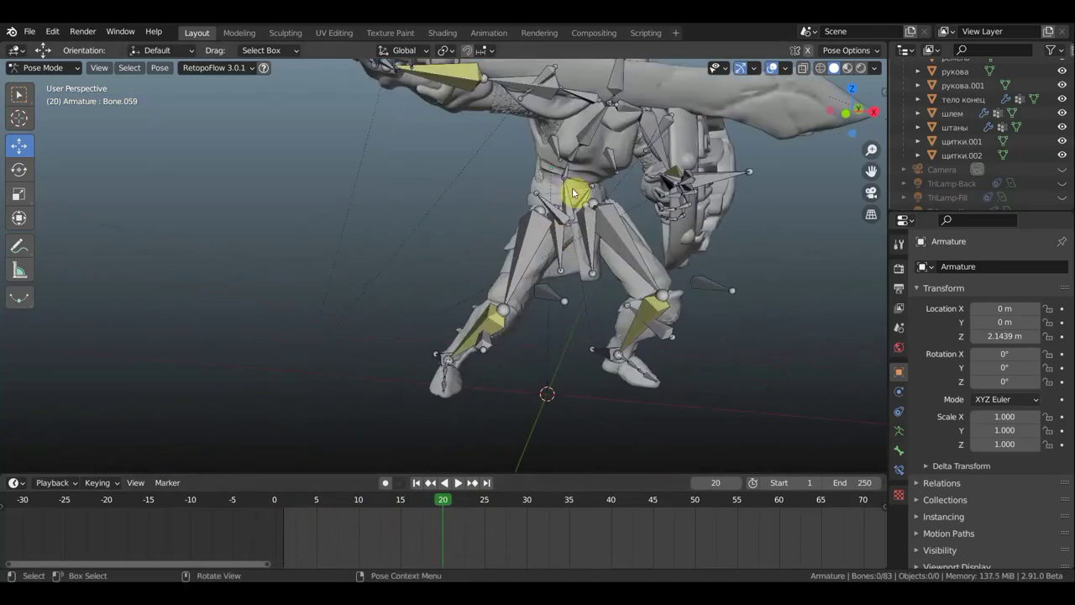
pyautogui.scroll(-3, 586, 194)
pyautogui.click(510, 210)
pyautogui.press('KP_7')
pyautogui.press('r')
pyautogui.click(519, 282)
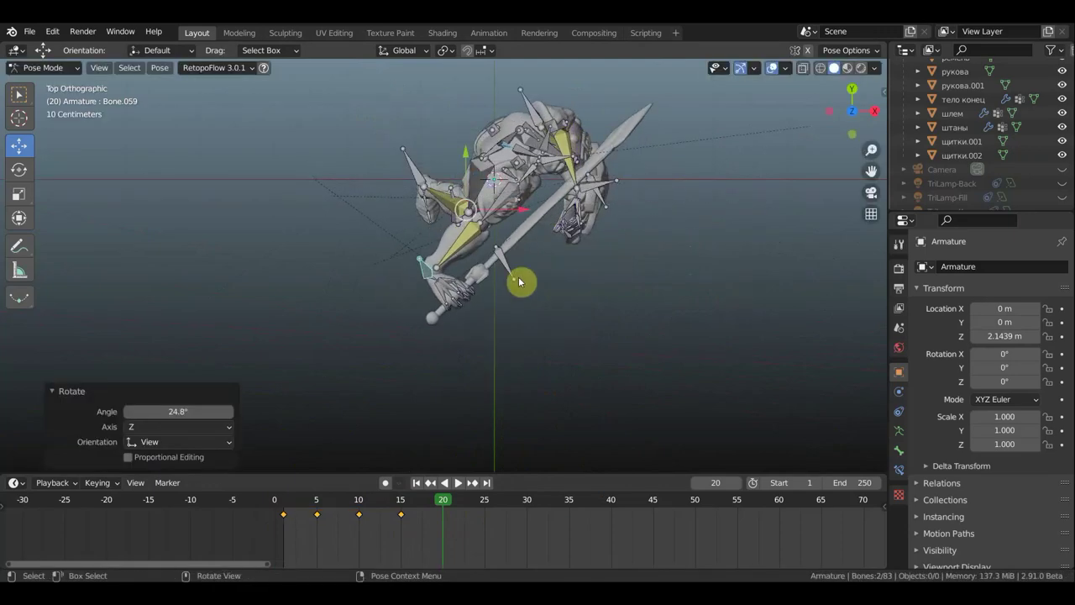
pyautogui.click(691, 311)
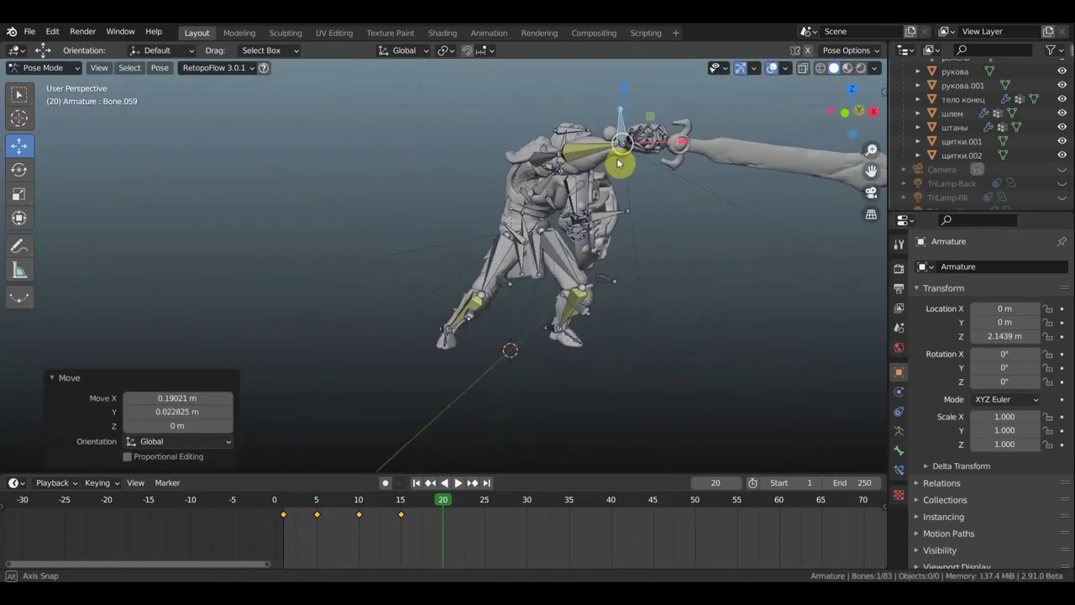
pyautogui.moveTo(647, 311)
pyautogui.mouseDown(button='middle')
pyautogui.moveTo(511, 315)
pyautogui.moveTo(413, 220)
pyautogui.mouseUp(button='middle')
pyautogui.click(508, 347)
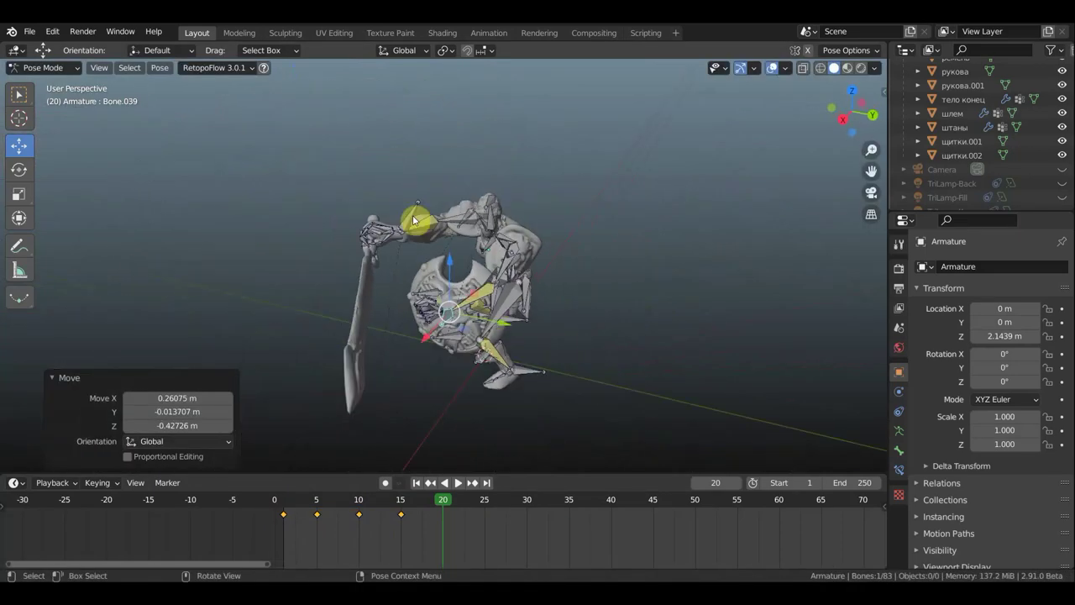
pyautogui.moveTo(648, 266); pyautogui.dragTo(806, 233, button='middle')
# Scrub through the keys with bones hidden to check the mesh, settling on frame 25
pyautogui.press('a')
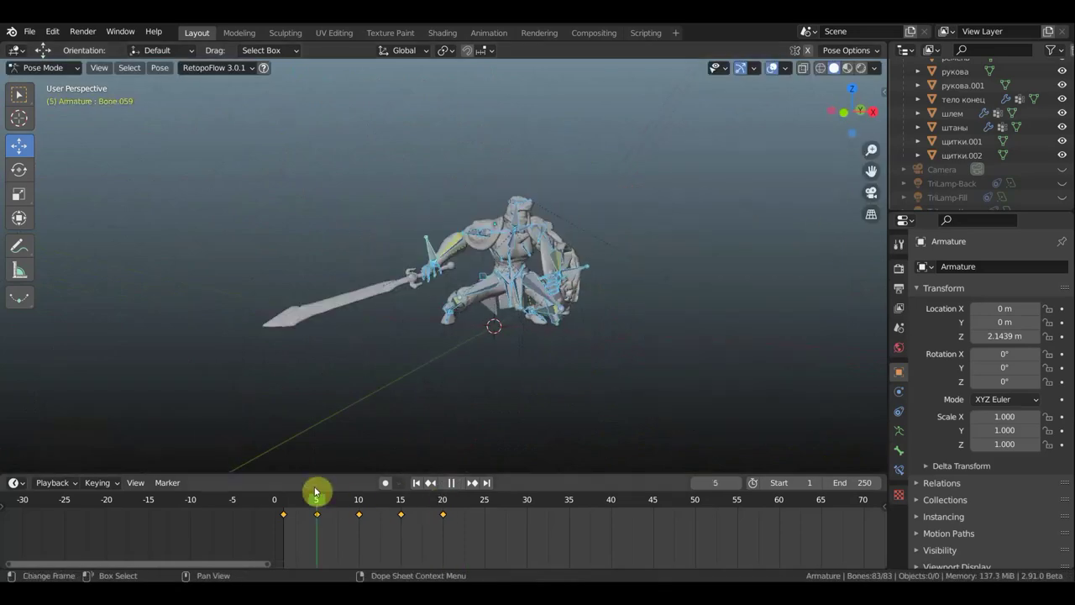
pyautogui.moveTo(317, 493); pyautogui.dragTo(398, 487)
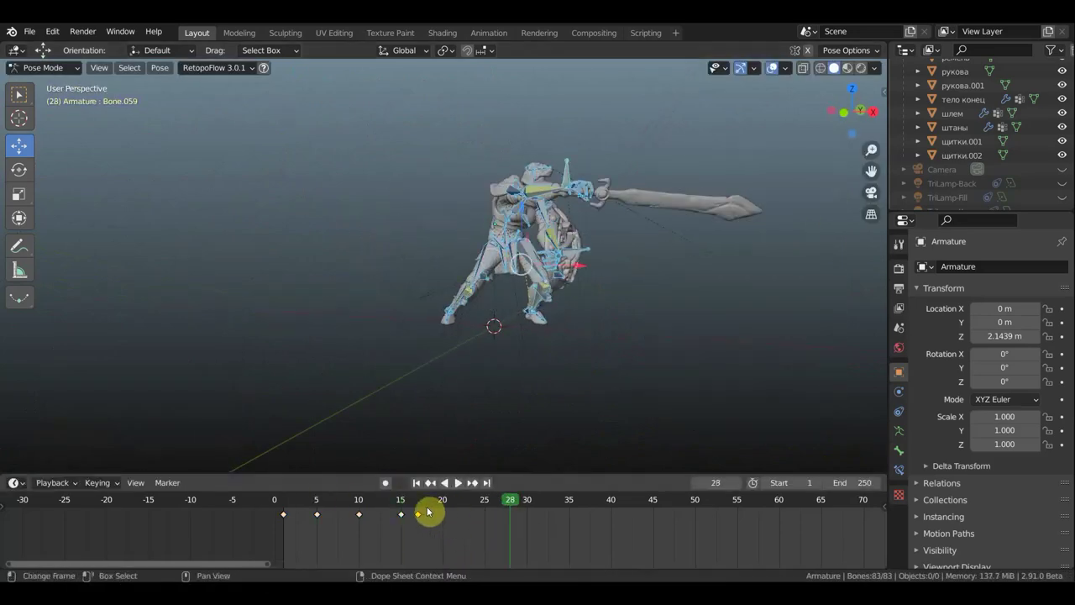
pyautogui.click(402, 525)
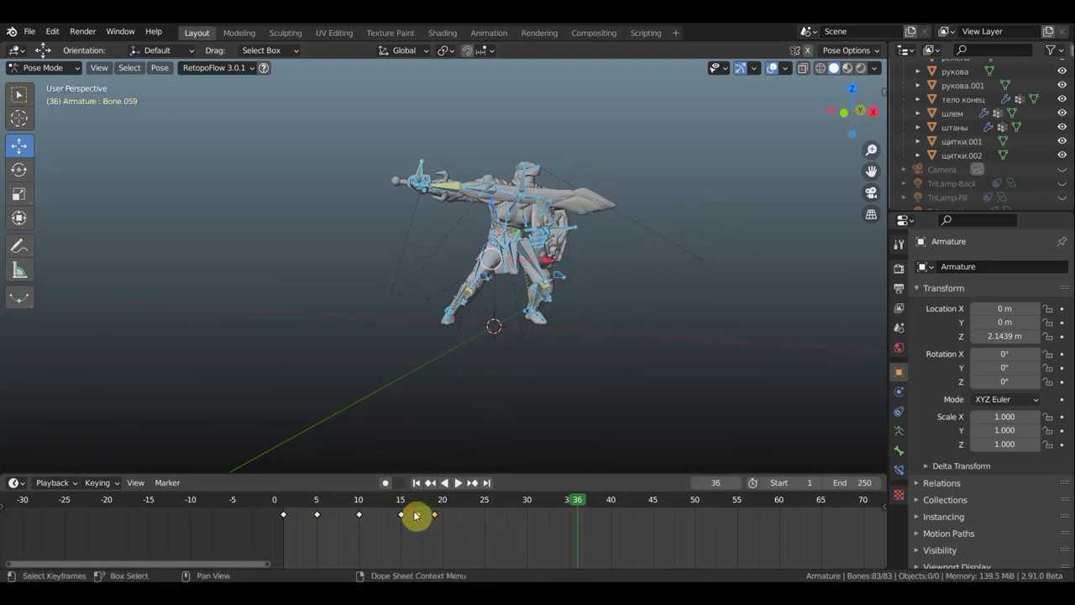
pyautogui.moveTo(431, 507); pyautogui.dragTo(454, 511)
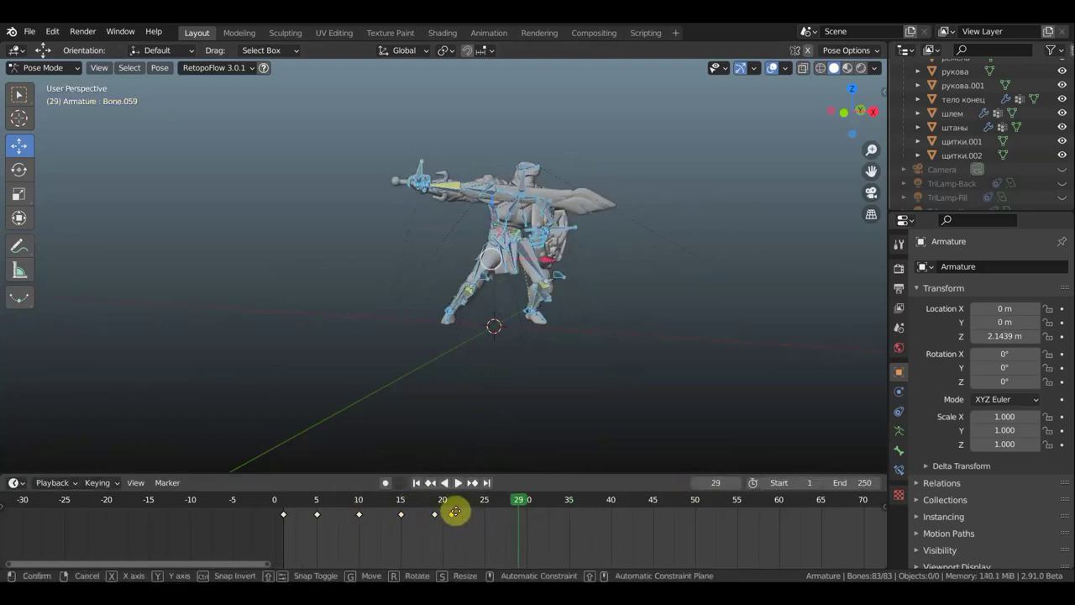
pyautogui.click(594, 499)
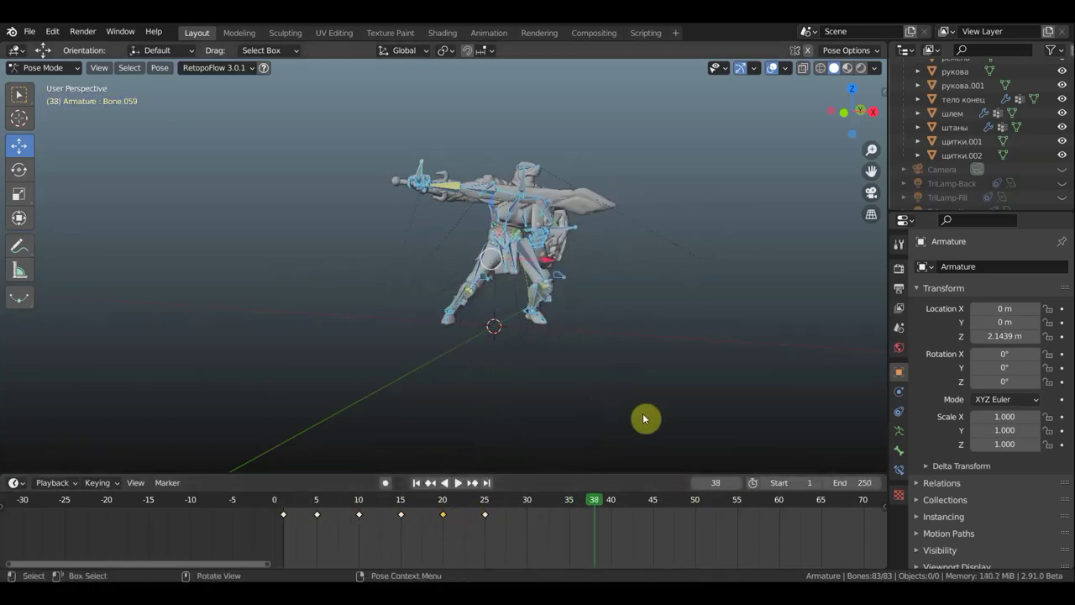
pyautogui.moveTo(420, 395); pyautogui.dragTo(445, 420, button='middle')
pyautogui.click(772, 68)
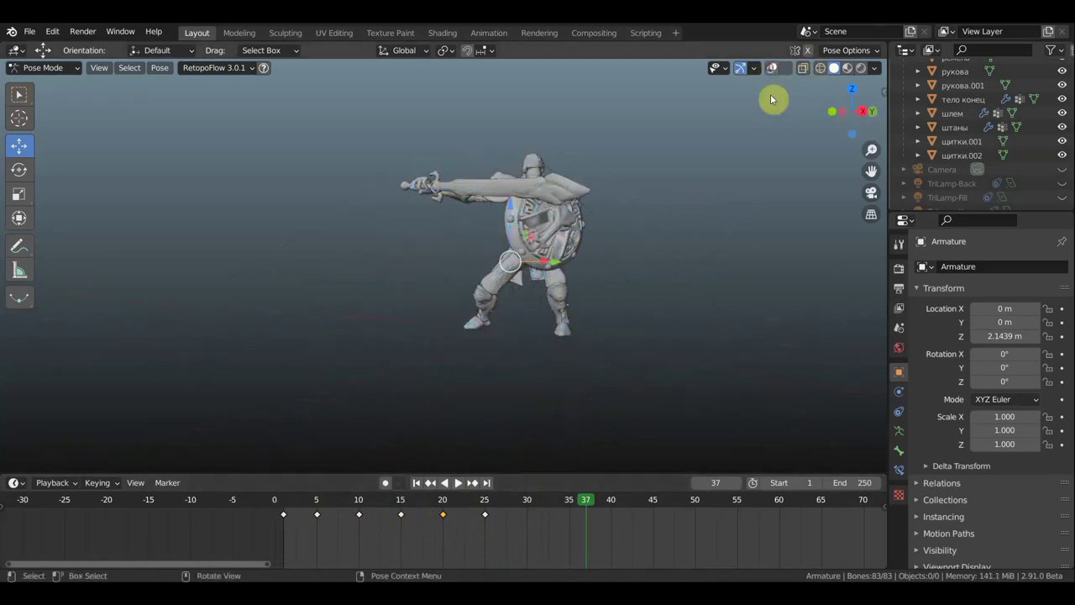
pyautogui.moveTo(338, 504); pyautogui.dragTo(291, 504)
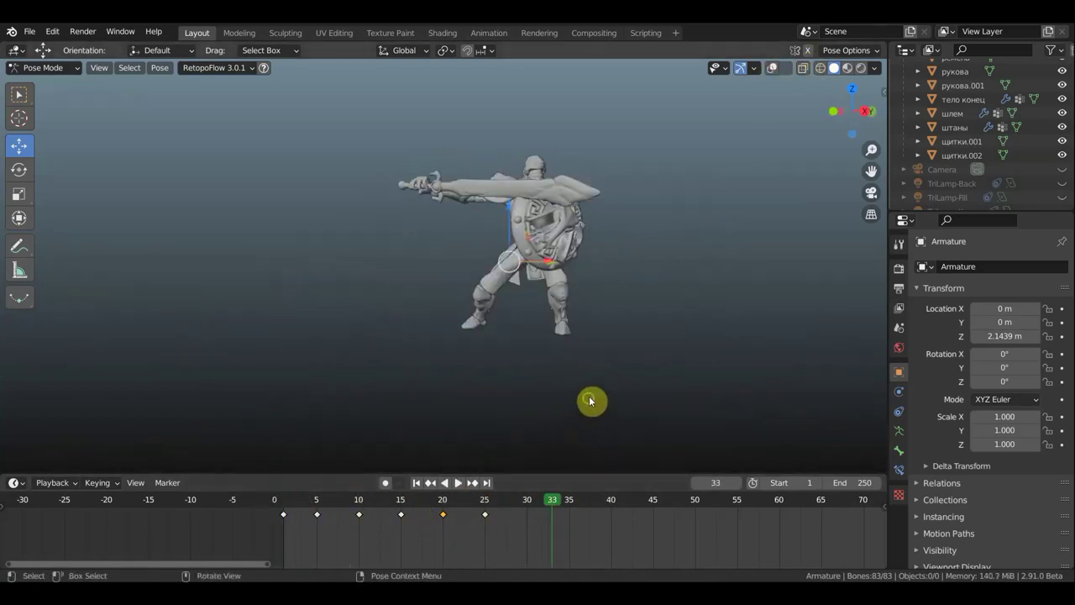
pyautogui.click(439, 504)
pyautogui.click(491, 499)
# Show the bones, adjust and key the frame 25 pose, then box-select keyframes 5–25
pyautogui.click(772, 68)
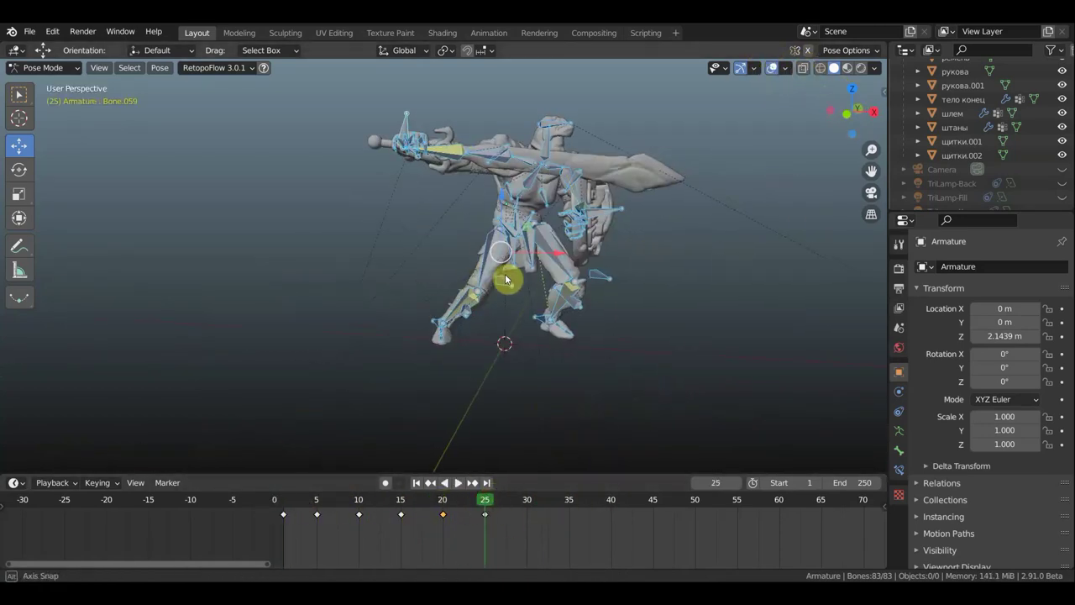
pyautogui.press('a')
pyautogui.moveTo(718, 258); pyautogui.dragTo(690, 255)
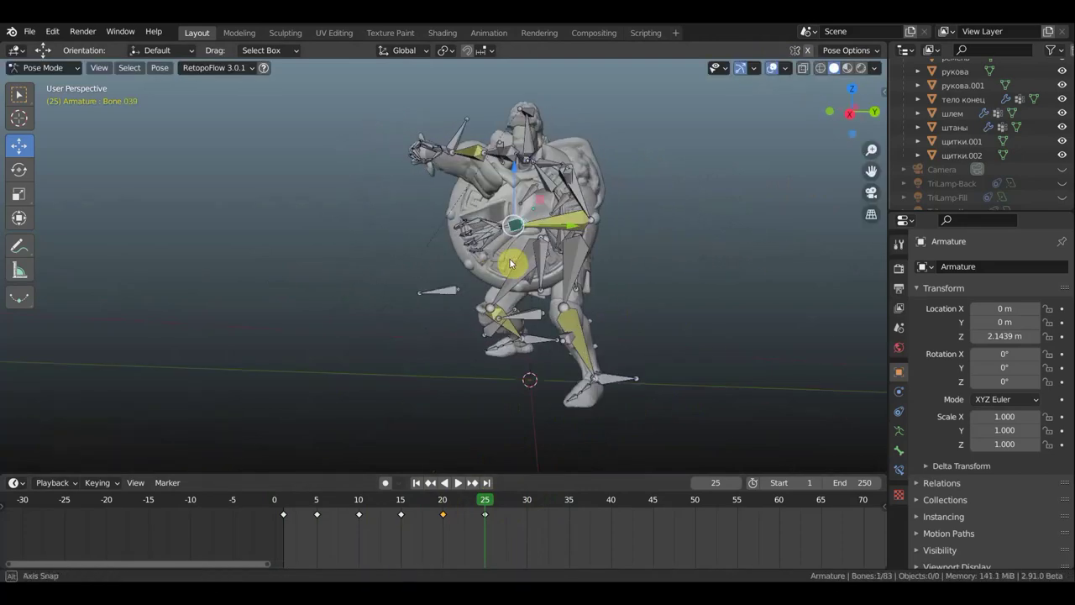
pyautogui.press('space')
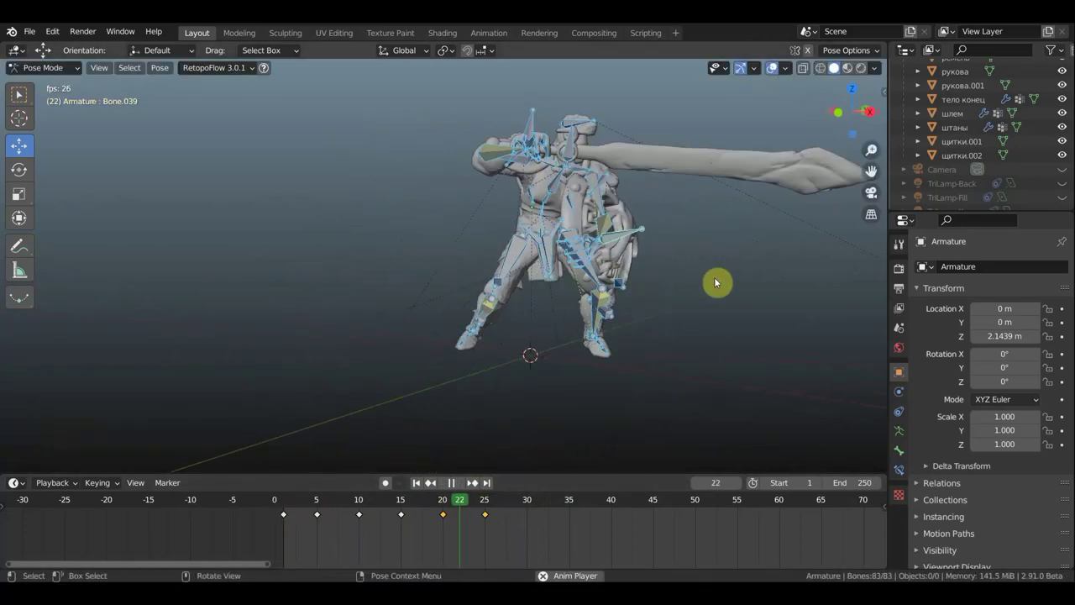
pyautogui.press('space')
pyautogui.moveTo(636, 538); pyautogui.dragTo(307, 504)
# Slide the frame-10 keyframe earlier to frame 6
pyautogui.press('g')
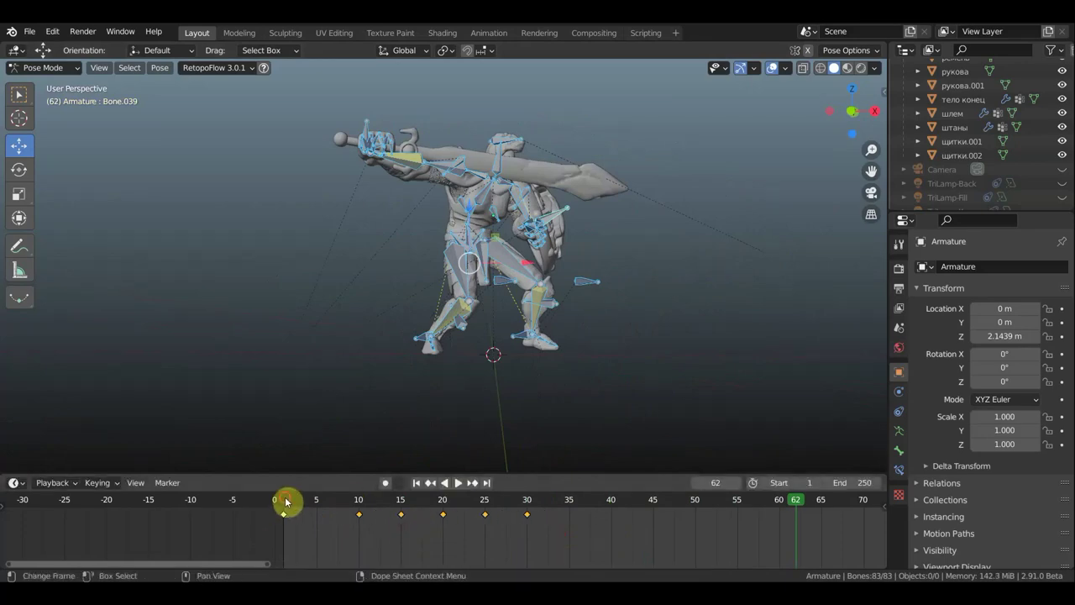
pyautogui.click(359, 514)
pyautogui.press('g')
pyautogui.click(334, 511)
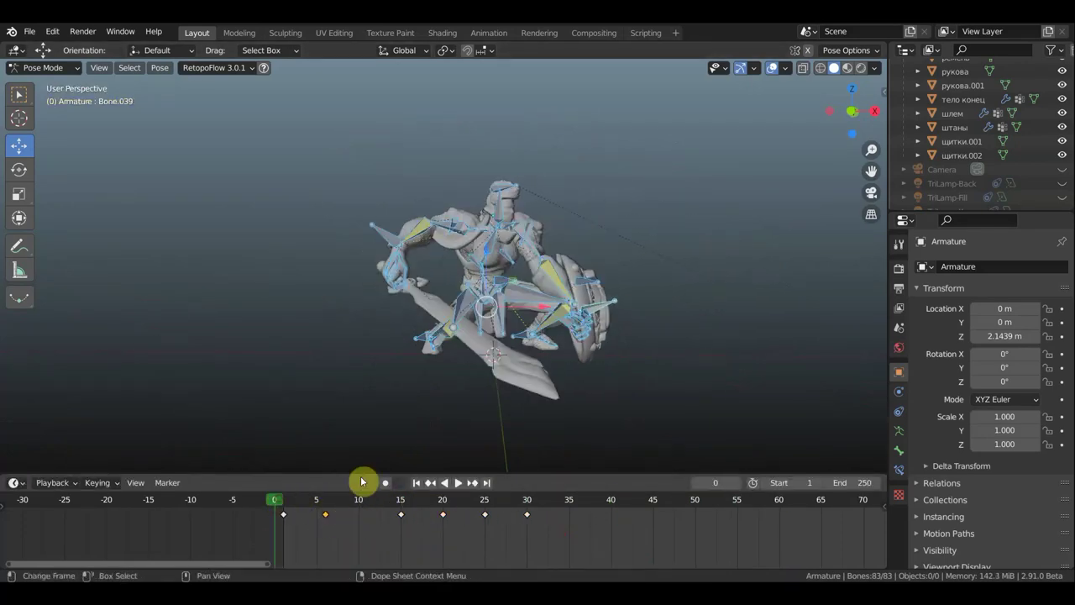
# At frame 25, select all bones and key the whole pose
pyautogui.moveTo(444, 504); pyautogui.dragTo(484, 504)
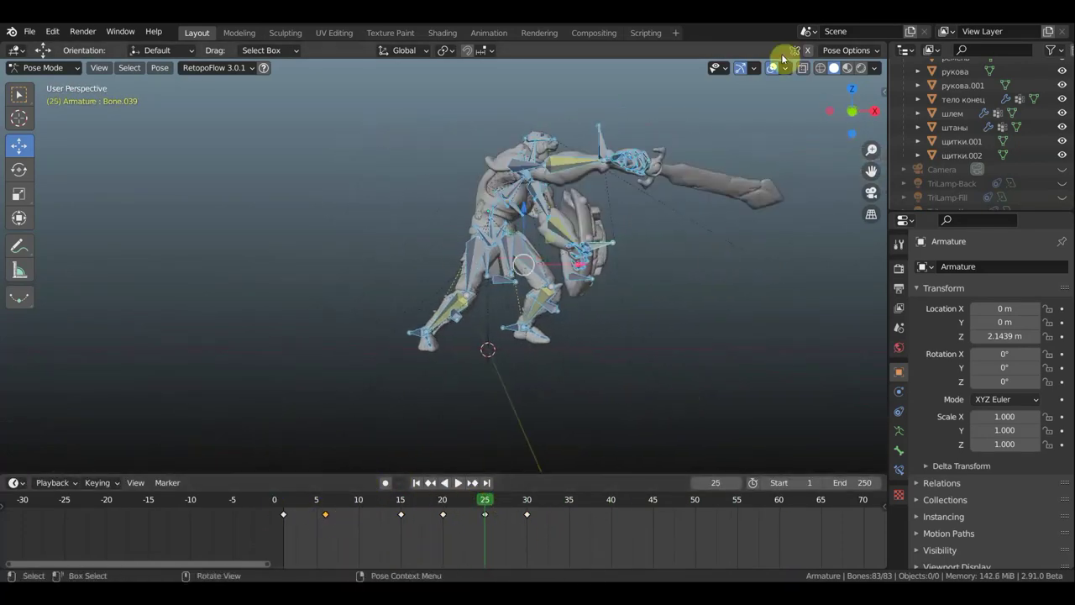
pyautogui.click(618, 177)
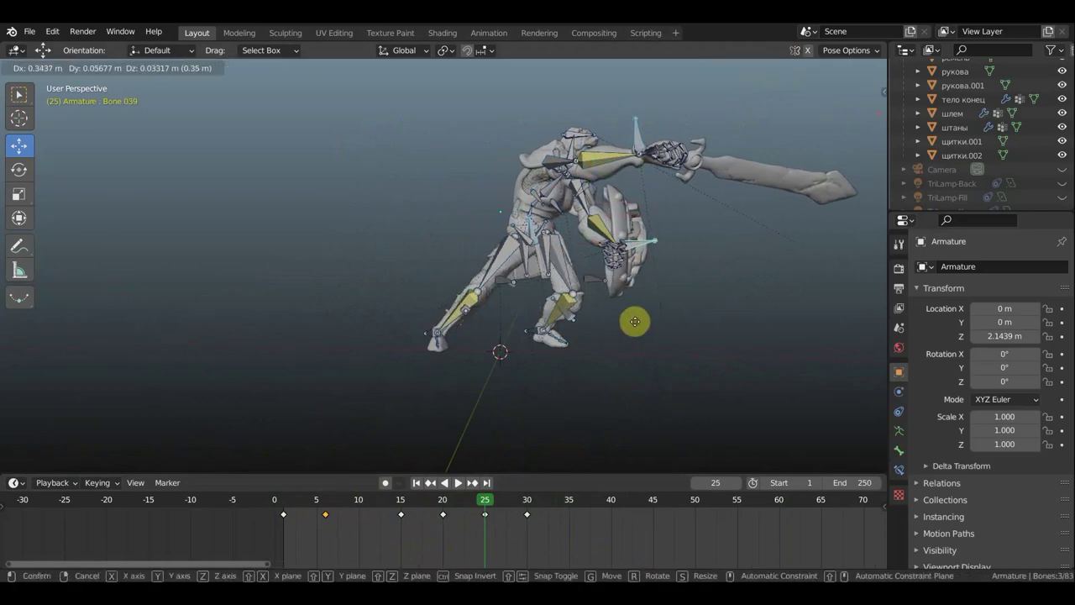
pyautogui.press('a')
pyautogui.press('i')
# Set the scene's end frame to 35
pyautogui.press('space')
pyautogui.press('space')
pyautogui.click(278, 502)
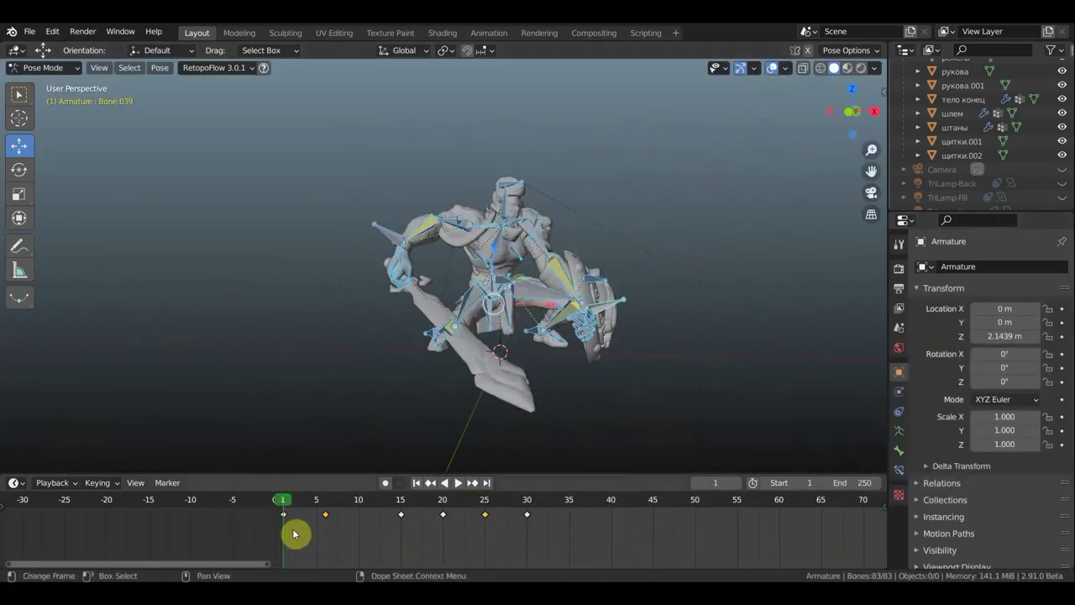
pyautogui.write('35')
pyautogui.press('Return')
pyautogui.click(566, 502)
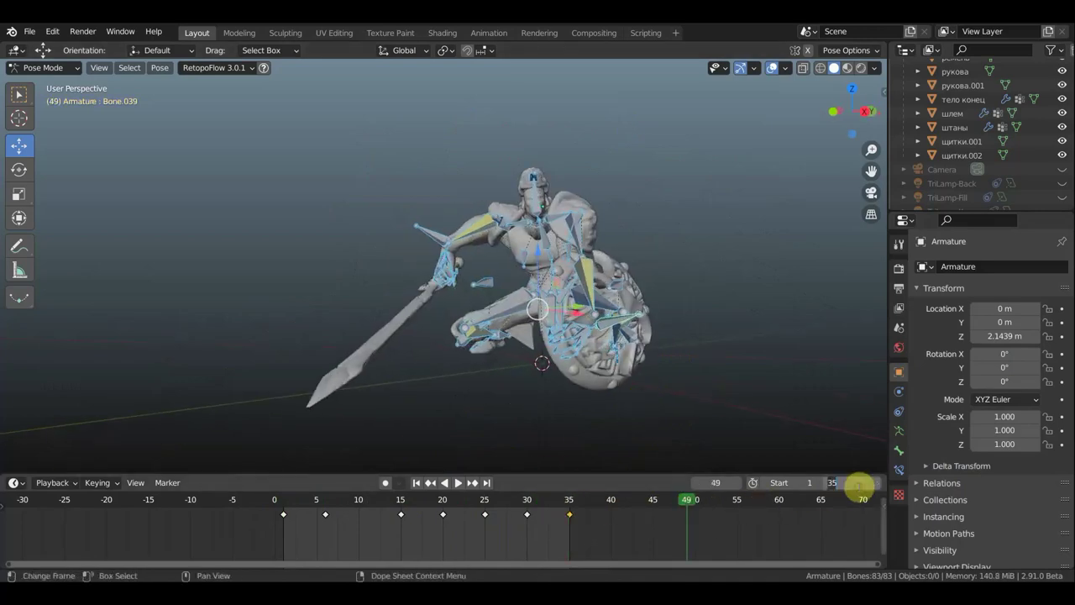
# At frame 40, move and rotate the shield bone into a raised position
pyautogui.moveTo(705, 493); pyautogui.dragTo(611, 504)
pyautogui.moveTo(638, 420)
pyautogui.mouseDown(button='middle')
pyautogui.moveTo(513, 200)
pyautogui.moveTo(692, 324)
pyautogui.mouseUp(button='middle')
pyautogui.click(692, 323)
pyautogui.press('g')
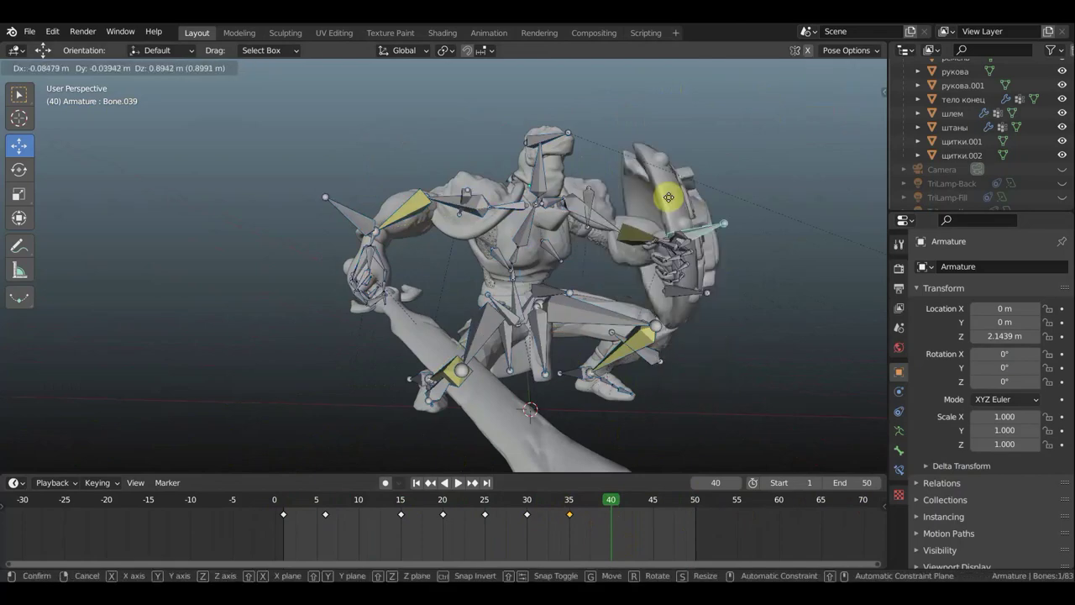
pyautogui.click(667, 168)
pyautogui.press('r')
pyautogui.click(723, 155)
# Select all bones, shift the whole shield-raised pose, and pick another bone to refine
pyautogui.moveTo(741, 179); pyautogui.dragTo(741, 168, button='middle')
pyautogui.press('a')
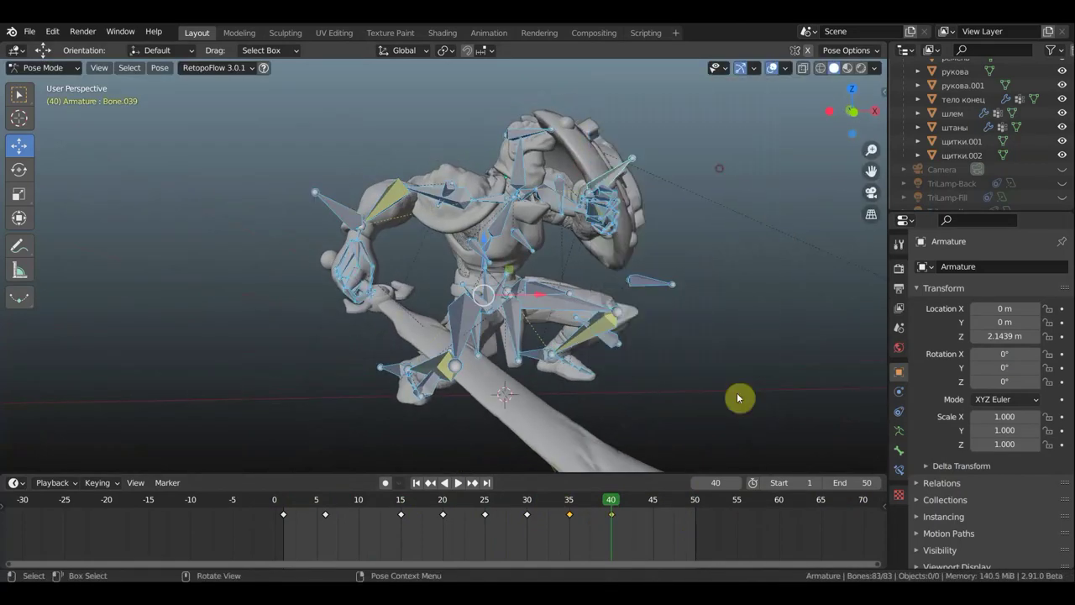
pyautogui.moveTo(618, 175); pyautogui.dragTo(708, 305, button='middle')
pyautogui.press('g')
pyautogui.click(749, 420)
pyautogui.moveTo(748, 420)
pyautogui.mouseDown(button='middle')
pyautogui.moveTo(677, 356)
pyautogui.moveTo(613, 216)
pyautogui.moveTo(480, 201)
pyautogui.mouseUp(button='middle')
pyautogui.click(480, 201)
# Rotate the sword-arm bones into a forward swing pose
pyautogui.press('r')
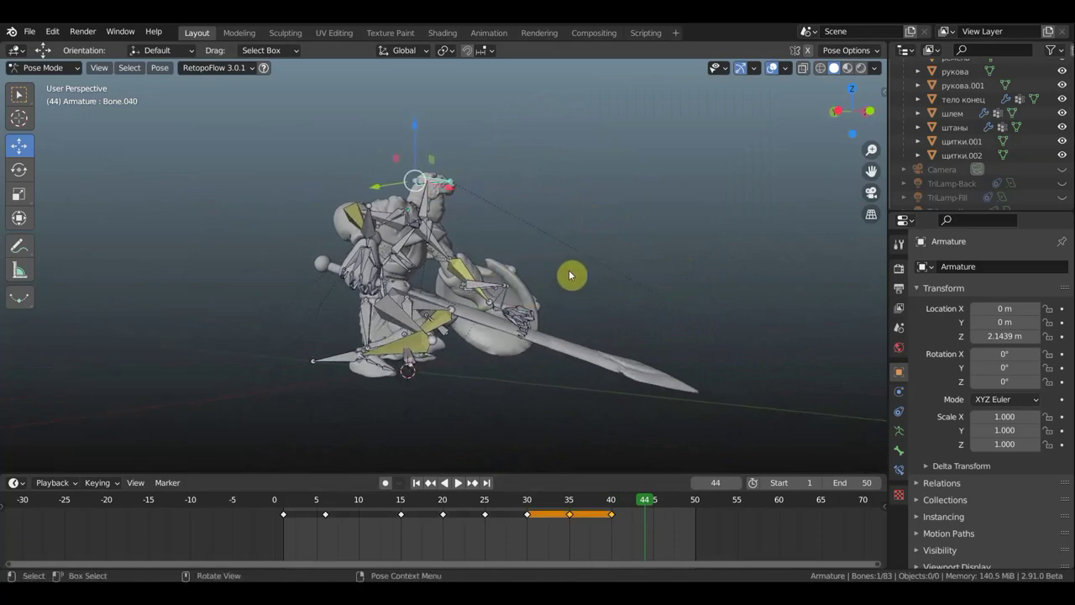
pyautogui.click(490, 264)
pyautogui.click(508, 263)
pyautogui.moveTo(508, 263); pyautogui.dragTo(693, 226, button='middle')
pyautogui.scroll(3, 638, 235)
pyautogui.press('r')
pyautogui.click(763, 212)
pyautogui.moveTo(764, 211)
pyautogui.mouseDown(button='middle')
pyautogui.moveTo(789, 126)
pyautogui.moveTo(577, 222)
pyautogui.moveTo(628, 230)
pyautogui.mouseUp(button='middle')
# With bones hidden for a silhouette check, move the sword bone and rotate it about -12 degrees
pyautogui.hotkey('shift', 'alt', 'z')
pyautogui.press('g')
pyautogui.click(583, 230)
pyautogui.press('r')
pyautogui.click(574, 291)
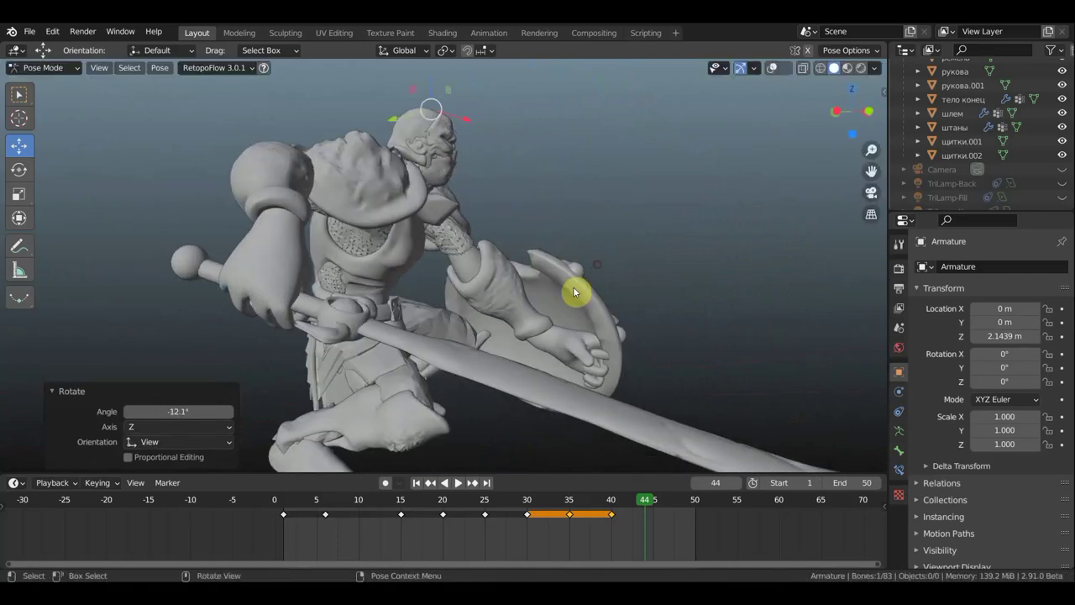
pyautogui.click(588, 280)
pyautogui.moveTo(588, 279); pyautogui.dragTo(604, 247, button='middle')
pyautogui.hotkey('shift', 'alt', 'z')
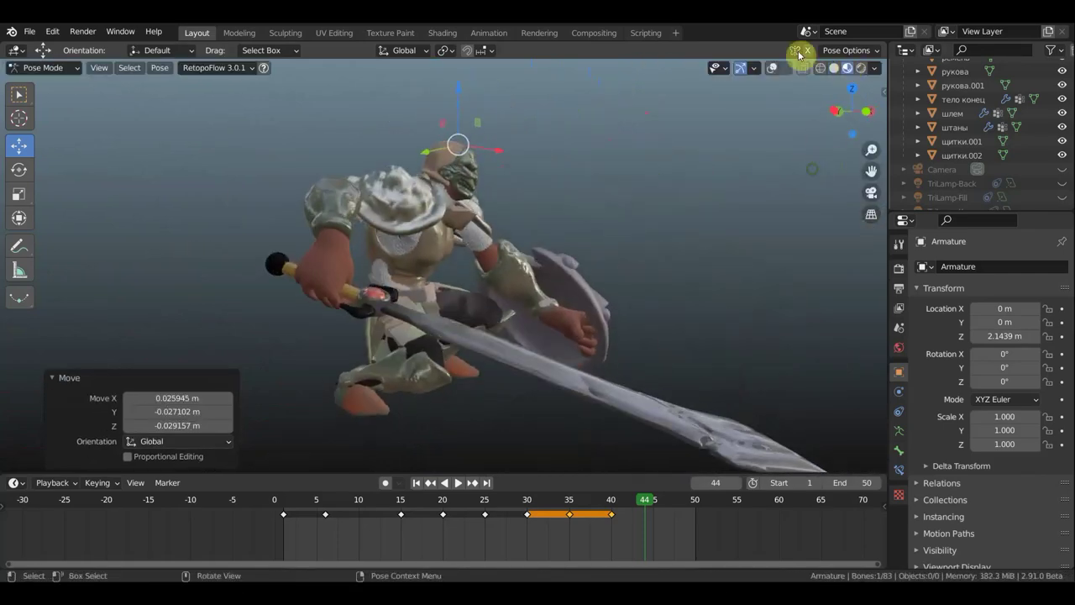
# Select all bones and play the combat animation to preview the swing
pyautogui.click(764, 68)
pyautogui.press('a')
pyautogui.moveTo(470, 210)
pyautogui.mouseDown(button='middle')
pyautogui.moveTo(359, 247)
pyautogui.moveTo(509, 259)
pyautogui.mouseUp(button='middle')
pyautogui.press('space')
pyautogui.click(775, 68)
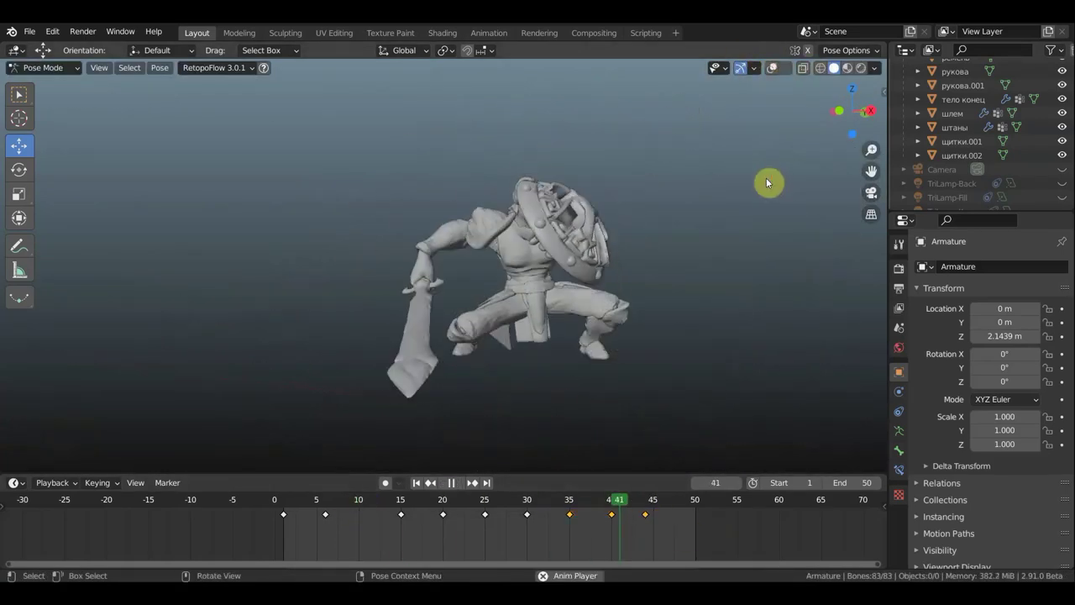
pyautogui.press('space')
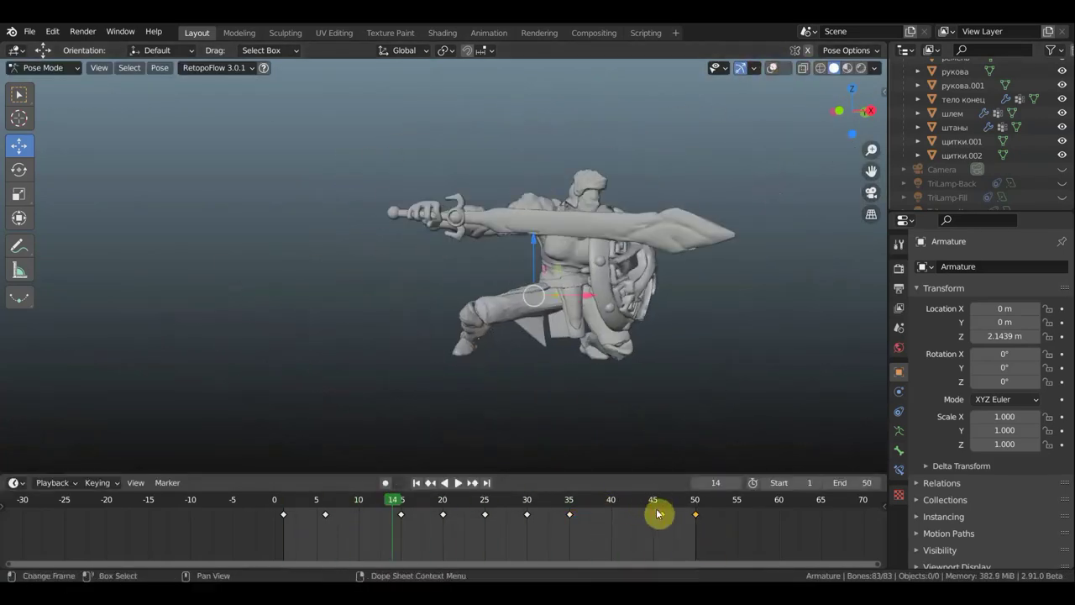
# Extend the scene's end frame to 70
pyautogui.moveTo(658, 513); pyautogui.dragTo(501, 514)
pyautogui.write('70')
pyautogui.press('Return')
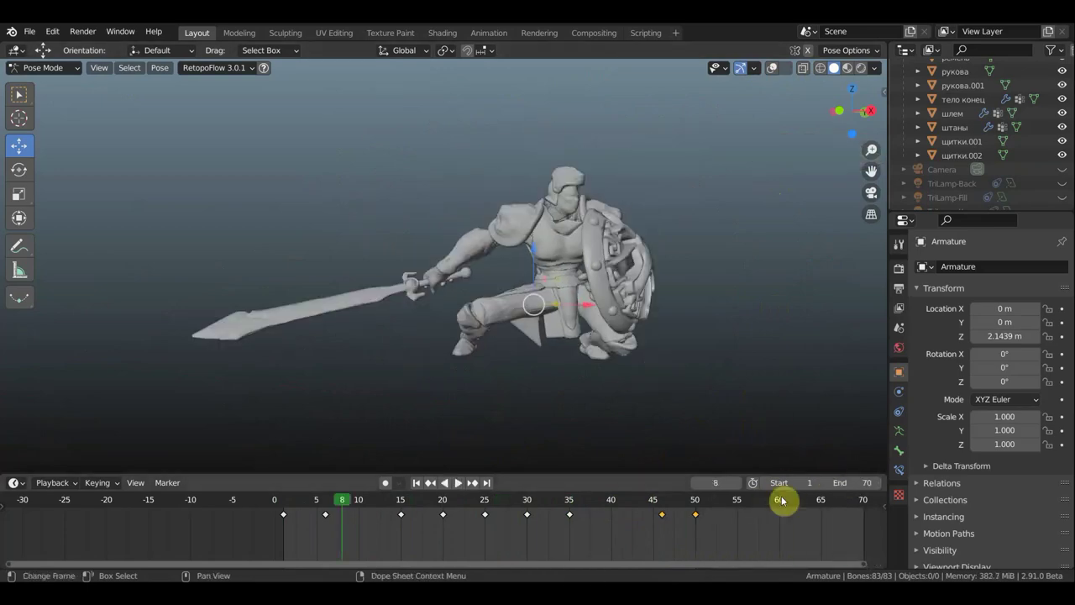
pyautogui.moveTo(780, 498); pyautogui.dragTo(728, 499)
# Show the bones again and rotate and reposition the shield arm bone
pyautogui.click(772, 68)
pyautogui.moveTo(605, 396); pyautogui.dragTo(516, 272, button='middle')
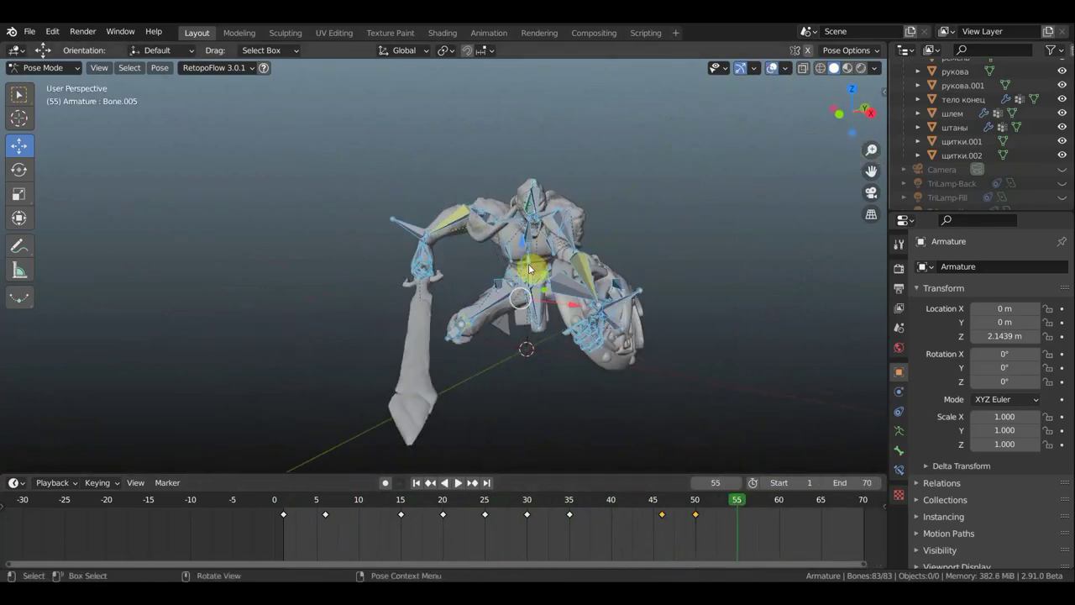
pyautogui.click(605, 319)
pyautogui.keyDown('shift'); pyautogui.click(588, 331); pyautogui.keyUp('shift')
pyautogui.moveTo(588, 331); pyautogui.dragTo(1, 256, button='middle')
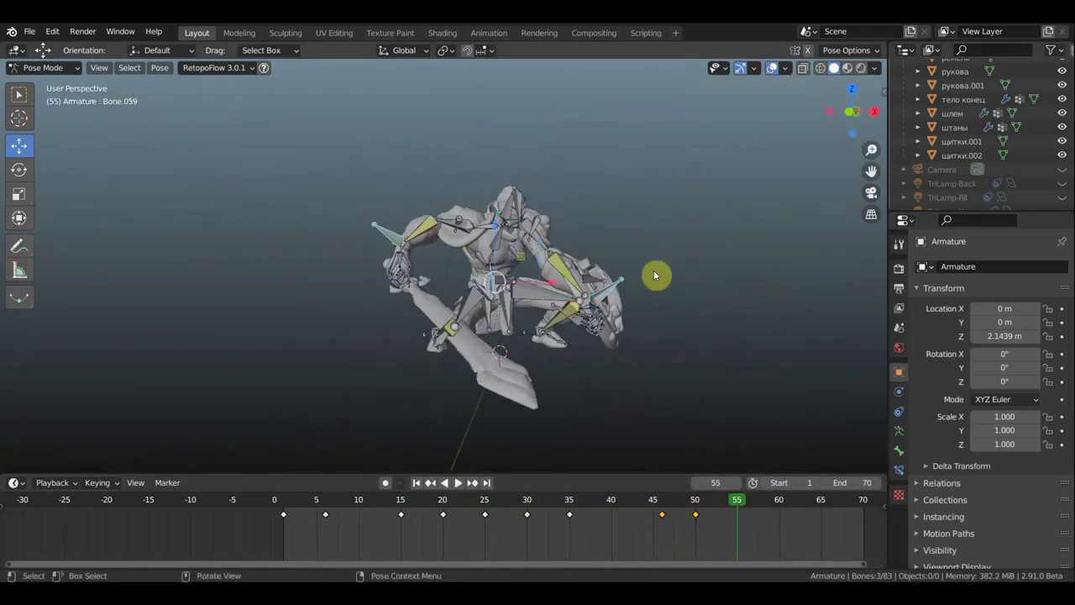
pyautogui.moveTo(655, 275)
pyautogui.mouseDown(button='middle')
pyautogui.moveTo(698, 293)
pyautogui.moveTo(727, 230)
pyautogui.mouseUp(button='middle')
pyautogui.click(626, 227)
pyautogui.press('r')
pyautogui.click(694, 355)
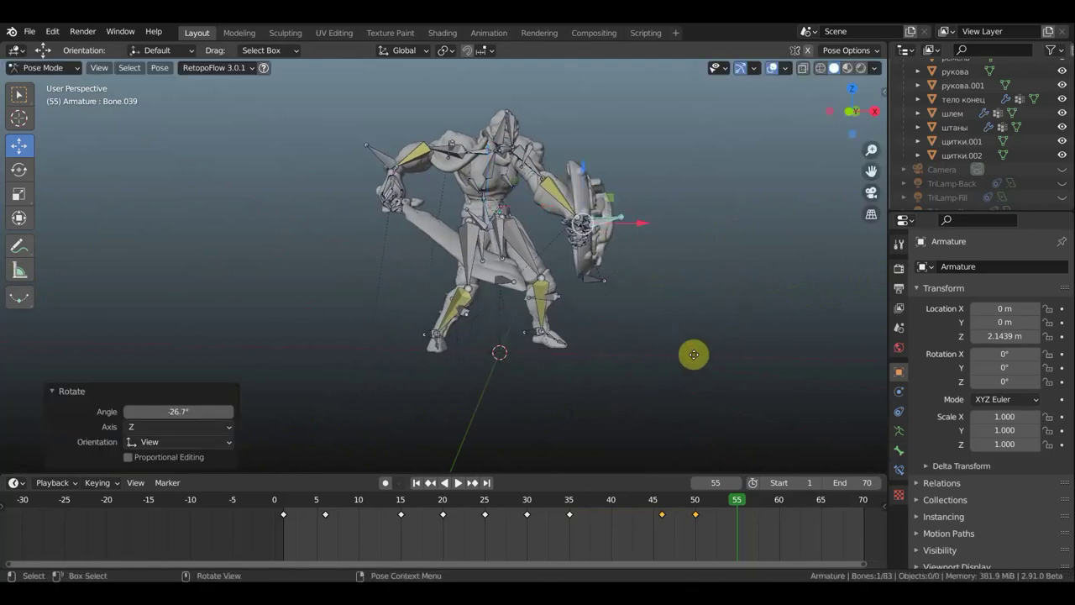
pyautogui.press('g')
pyautogui.click(660, 352)
# Rotate the sword hand from the top view and adjust a neighbouring bone
pyautogui.click(667, 192)
pyautogui.press('KP_7')
pyautogui.press('r')
pyautogui.click(379, 240)
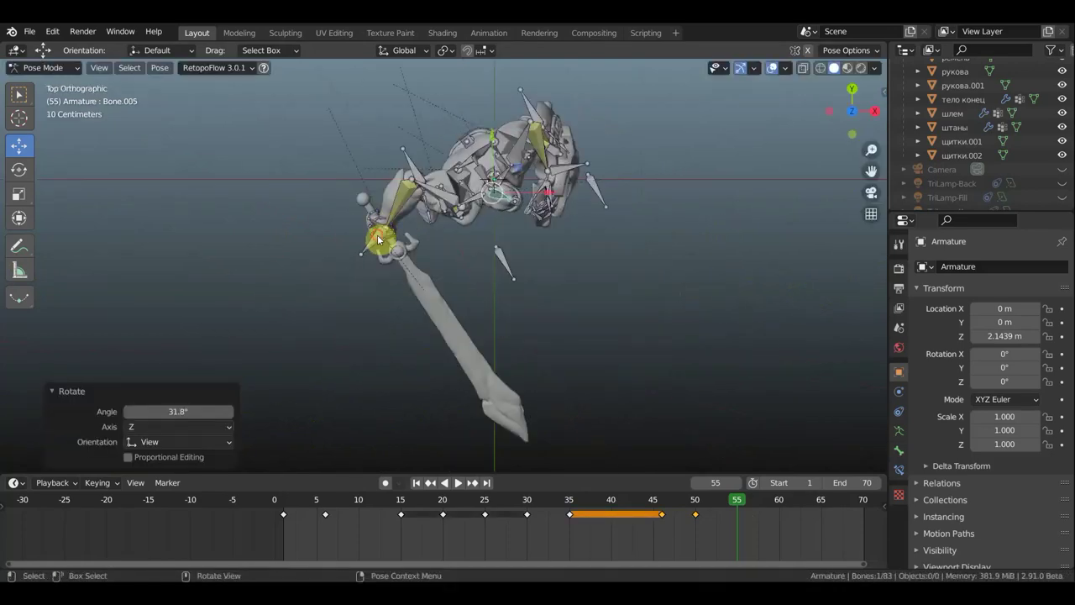
pyautogui.moveTo(378, 240)
pyautogui.mouseDown(button='middle')
pyautogui.moveTo(604, 129)
pyautogui.moveTo(643, 294)
pyautogui.moveTo(655, 252)
pyautogui.moveTo(214, 233)
pyautogui.moveTo(324, 192)
pyautogui.moveTo(642, 197)
pyautogui.moveTo(628, 260)
pyautogui.moveTo(797, 285)
pyautogui.moveTo(830, 257)
pyautogui.moveTo(770, 266)
pyautogui.moveTo(697, 377)
pyautogui.moveTo(717, 383)
pyautogui.moveTo(681, 384)
pyautogui.mouseUp(button='middle')
pyautogui.click(645, 242)
pyautogui.press('r')
pyautogui.click(661, 126)
pyautogui.press('g')
pyautogui.click(663, 235)
# Rotate and move the shield bone into the closing block pose
pyautogui.press('r')
pyautogui.click(604, 267)
pyautogui.press('g')
pyautogui.click(612, 288)
pyautogui.scroll(3, 770, 266)
pyautogui.scroll(-3, 636, 388)
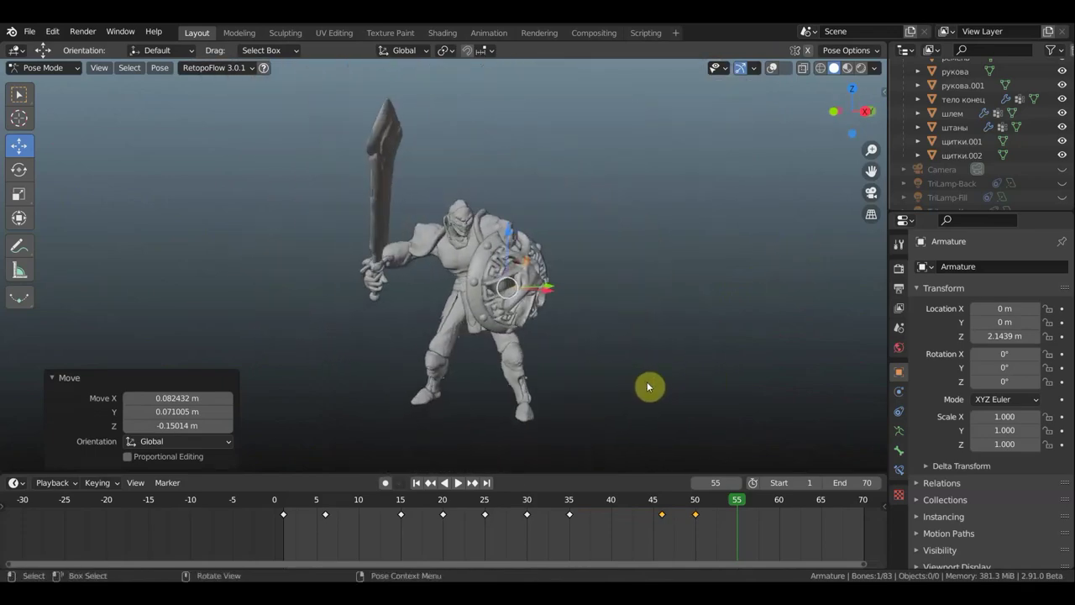
# During playback, shift the last three keyframes five frames later and go to frame 51
pyautogui.press('space')
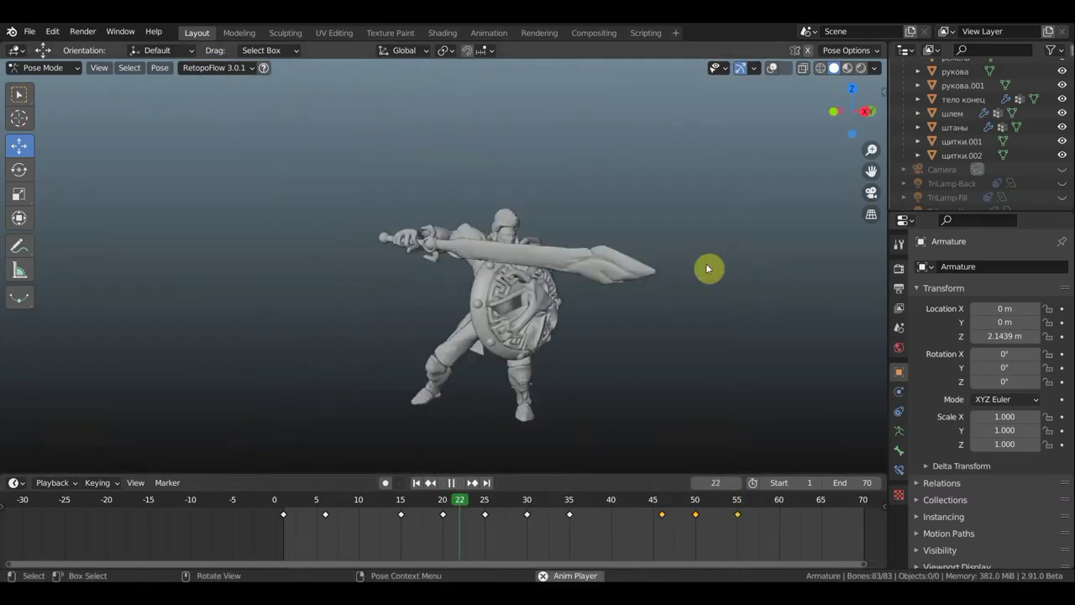
pyautogui.moveTo(662, 514); pyautogui.dragTo(704, 514)
pyautogui.click(704, 503)
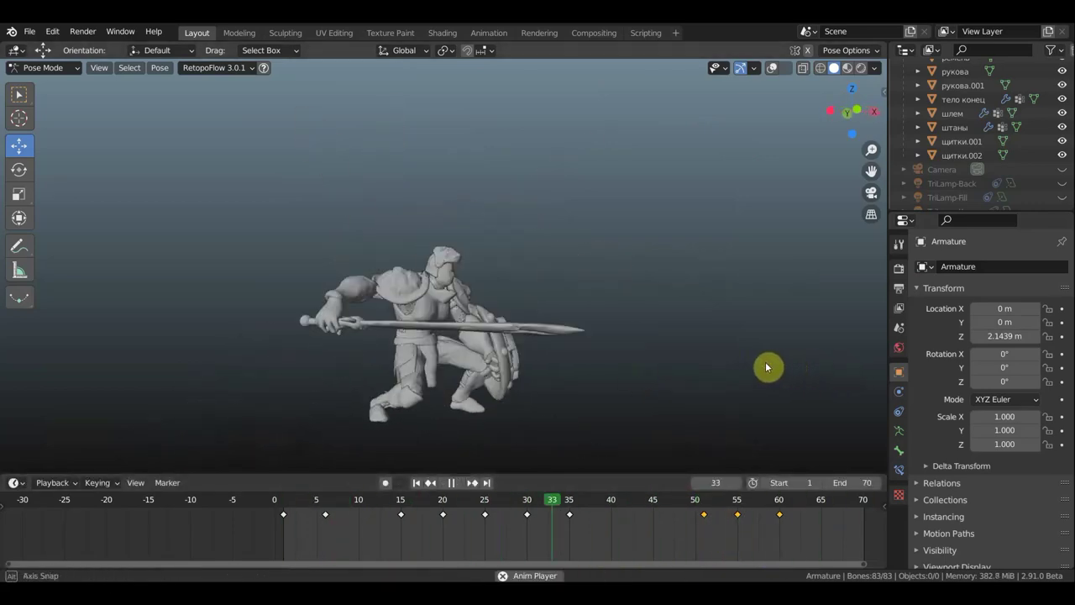
pyautogui.press('space')
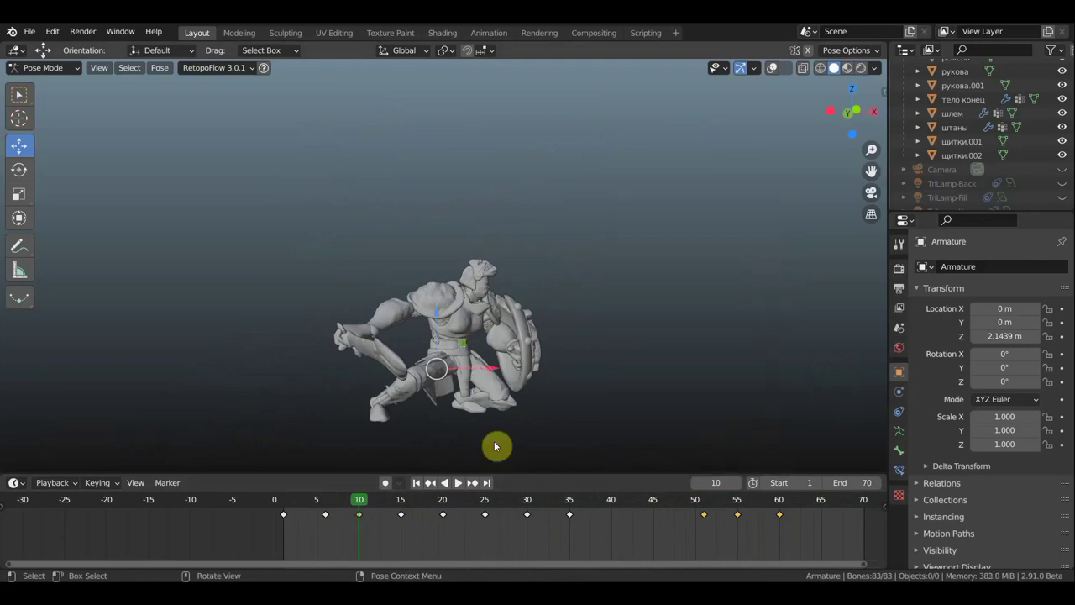
# Insert Location & Rotation keys on several early frames, including frame 8
pyautogui.press('i')
pyautogui.click(679, 383)
pyautogui.click(302, 501)
pyautogui.press('i')
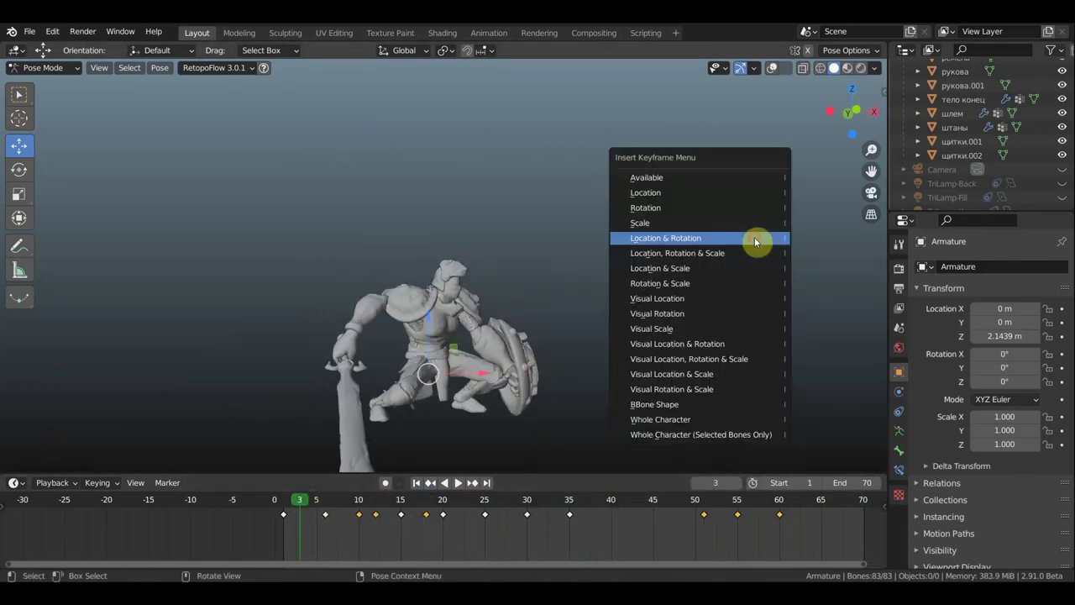
pyautogui.click(754, 238)
pyautogui.press('Right')
pyautogui.press('Right')
pyautogui.press('Right')
pyautogui.press('i')
pyautogui.click(703, 234)
pyautogui.press('i')
pyautogui.click(684, 269)
pyautogui.press('i')
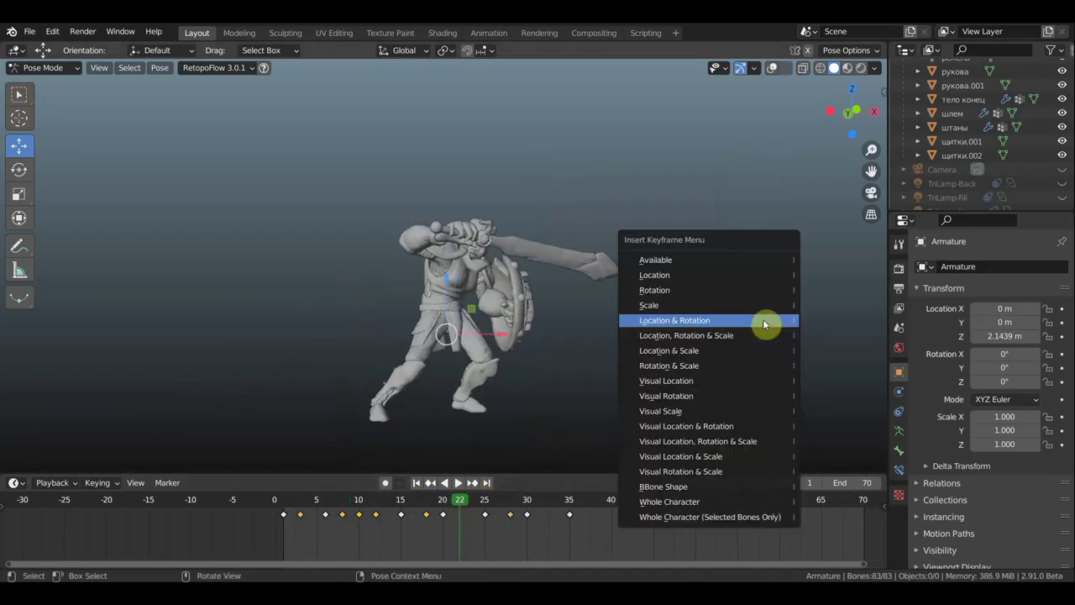
pyautogui.click(762, 322)
# Insert Location & Rotation keys on later frames, including frames 40 and 58
pyautogui.press('i')
pyautogui.click(761, 386)
pyautogui.press('i')
pyautogui.click(734, 314)
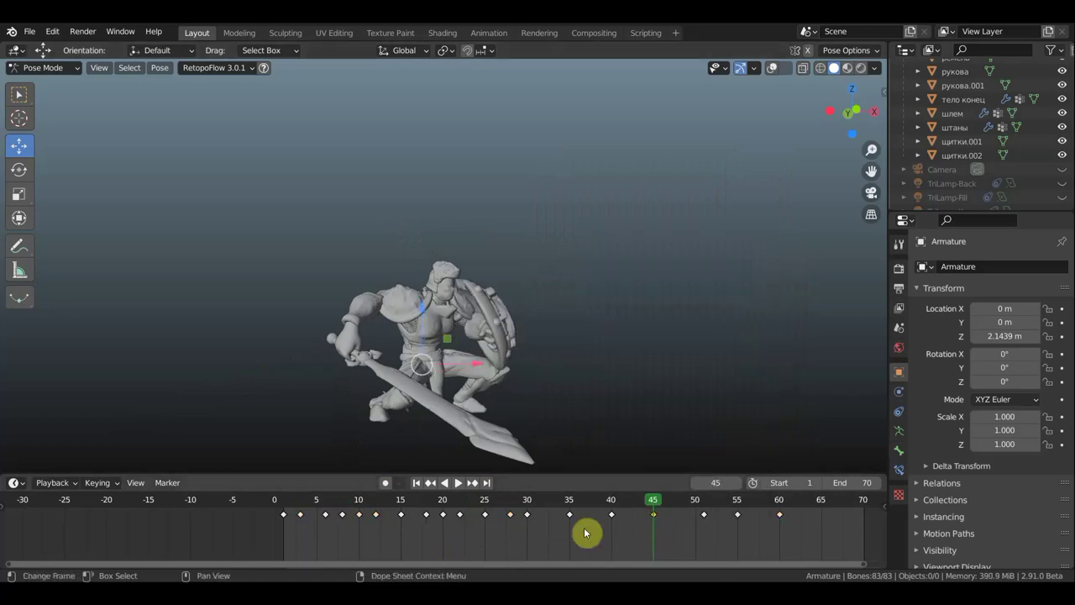
pyautogui.click(553, 502)
pyautogui.press('i')
pyautogui.click(652, 314)
pyautogui.press('i')
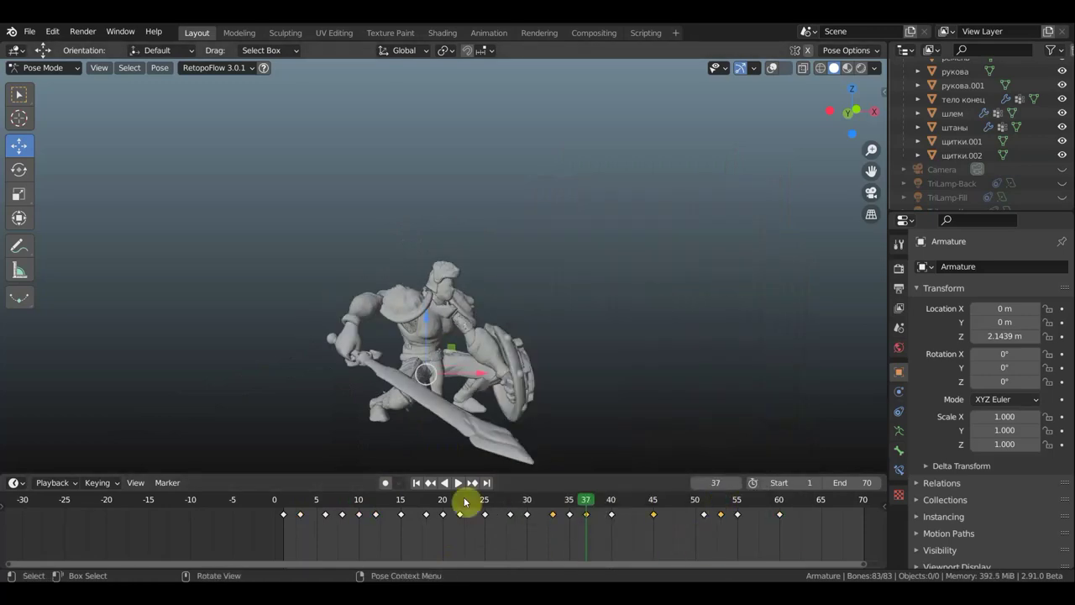
pyautogui.press('Right')
pyautogui.press('Right')
pyautogui.press('Right')
pyautogui.press('i')
pyautogui.click(643, 307)
pyautogui.press('i')
pyautogui.click(697, 290)
pyautogui.press('Right')
pyautogui.press('Right')
pyautogui.press('Right')
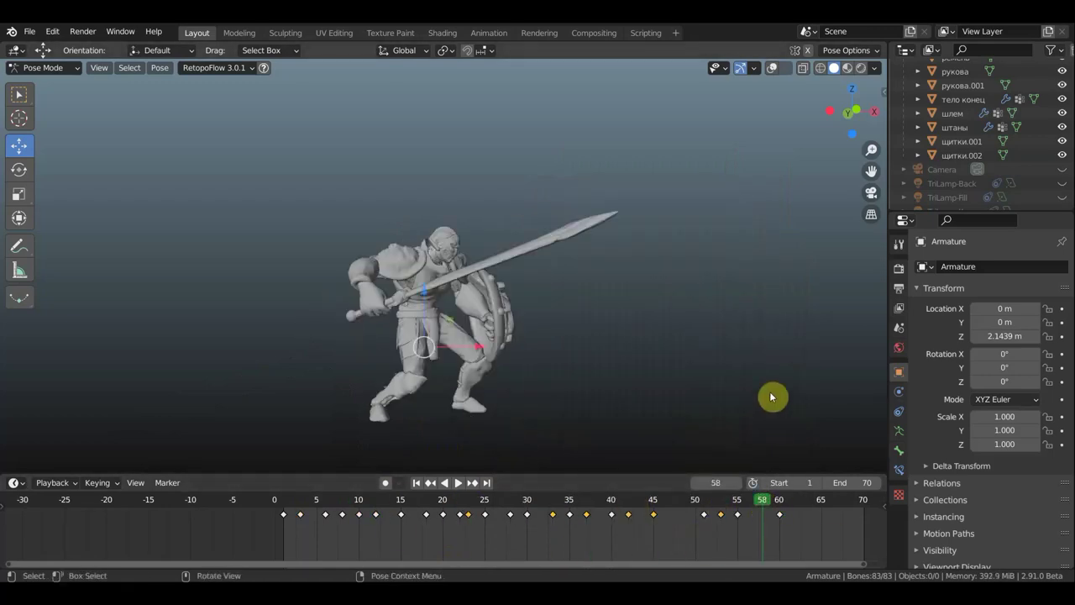
pyautogui.press('i')
pyautogui.click(576, 372)
# Play the 70-frame animation to review it and leave Pose Mode
pyautogui.press('space')
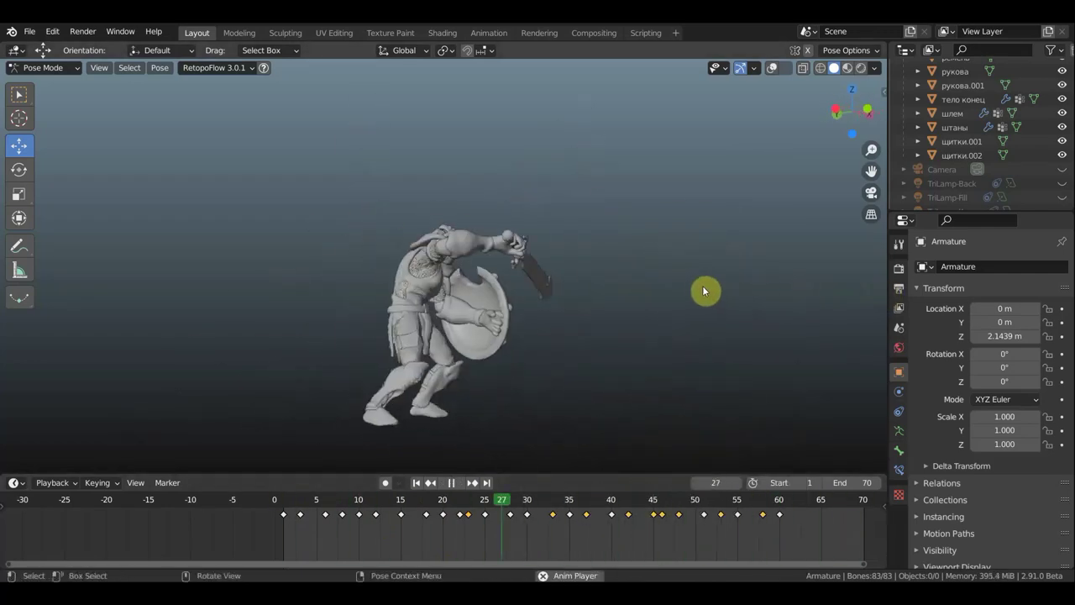
pyautogui.moveTo(704, 290); pyautogui.dragTo(628, 291, button='middle')
pyautogui.hotkey('ctrl', 'Tab')
# Put the armour mesh in Weight Paint and raise its torso Bone.005 weights with Levels offset 0.95
pyautogui.click(446, 300)
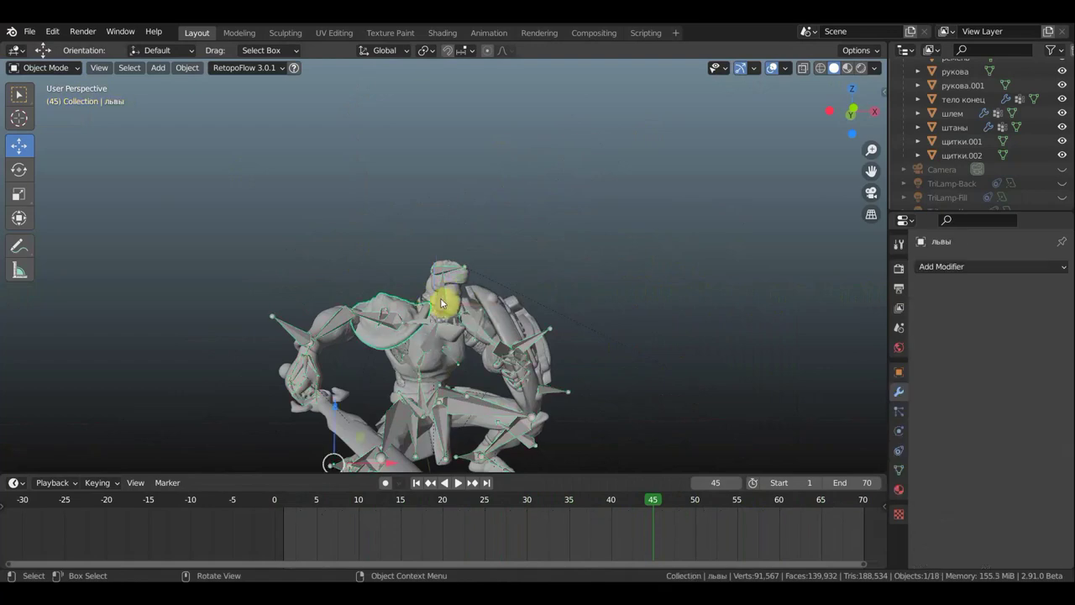
pyautogui.click(71, 145)
pyautogui.scroll(5, 533, 209)
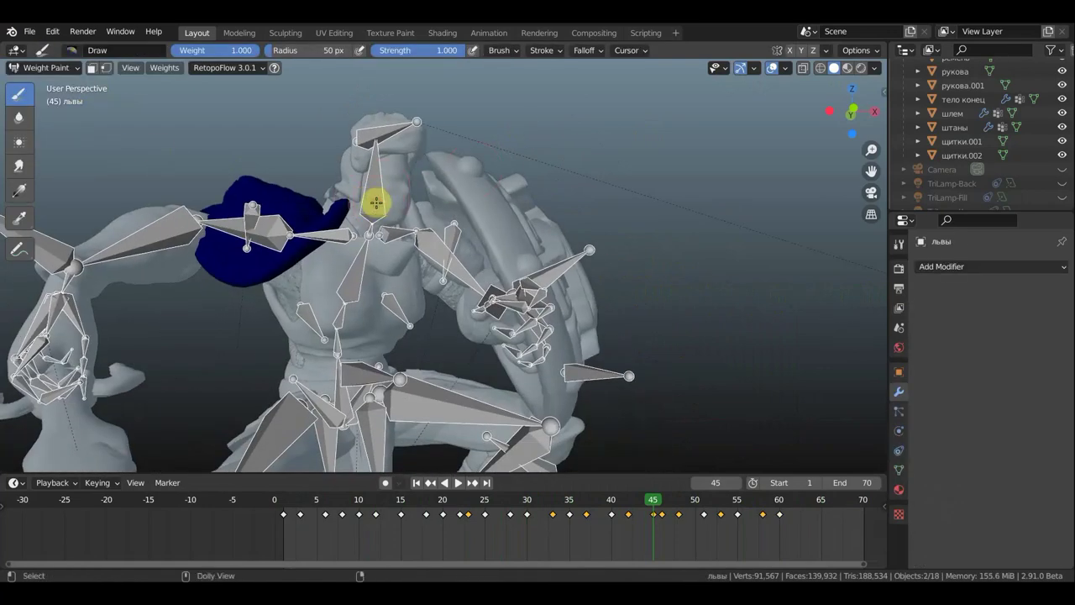
pyautogui.click(61, 87)
pyautogui.click(384, 251)
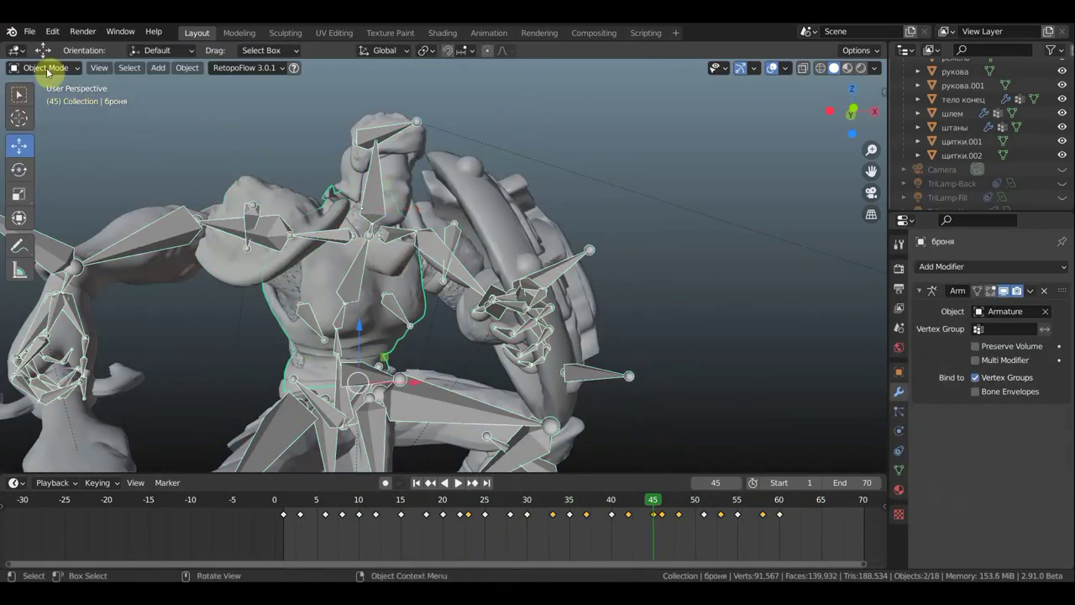
pyautogui.click(42, 68)
pyautogui.click(49, 145)
pyautogui.scroll(2, 340, 233)
pyautogui.moveTo(380, 238); pyautogui.dragTo(168, 432, button='middle')
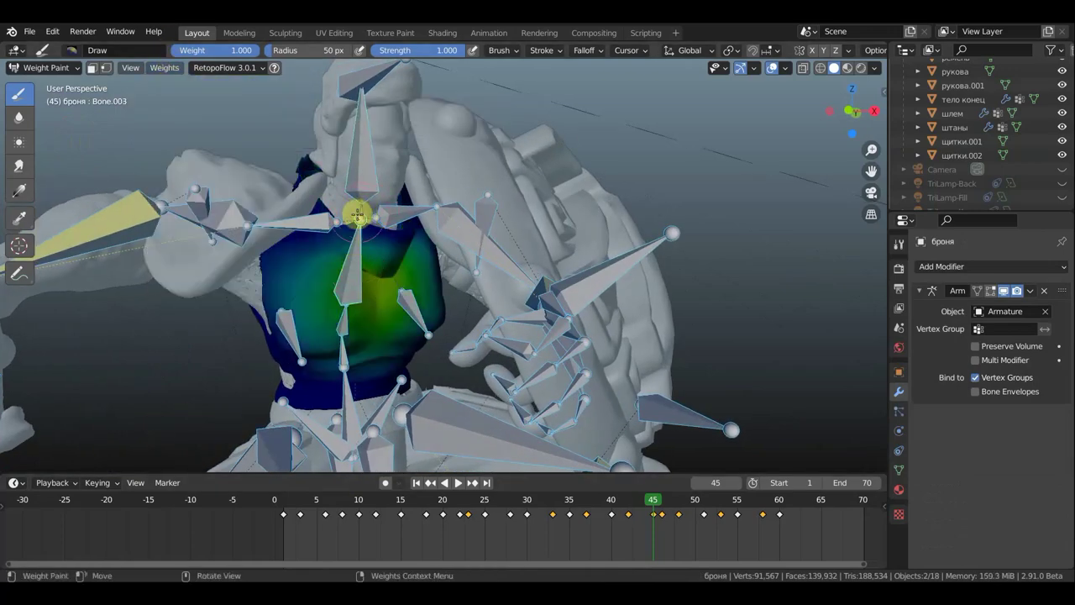
pyautogui.moveTo(192, 439)
pyautogui.mouseDown()
pyautogui.moveTo(134, 441)
pyautogui.moveTo(223, 440)
pyautogui.mouseUp()
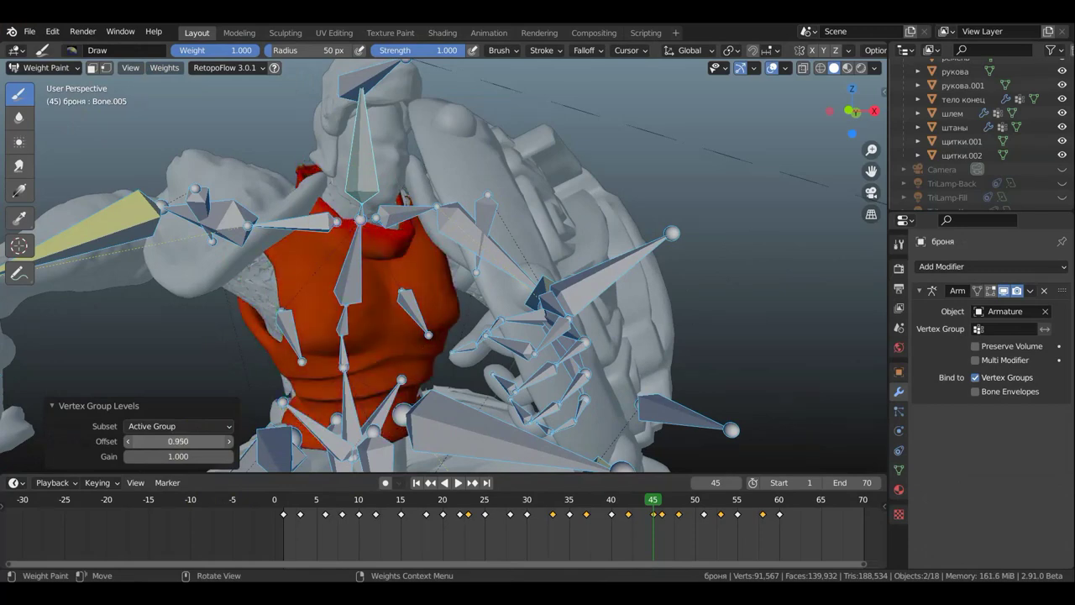
# In Pose Mode on the armature, rotate the head bone to test the torso deformation
pyautogui.click(59, 67)
pyautogui.click(50, 84)
pyautogui.click(384, 294)
pyautogui.click(48, 67)
pyautogui.click(48, 108)
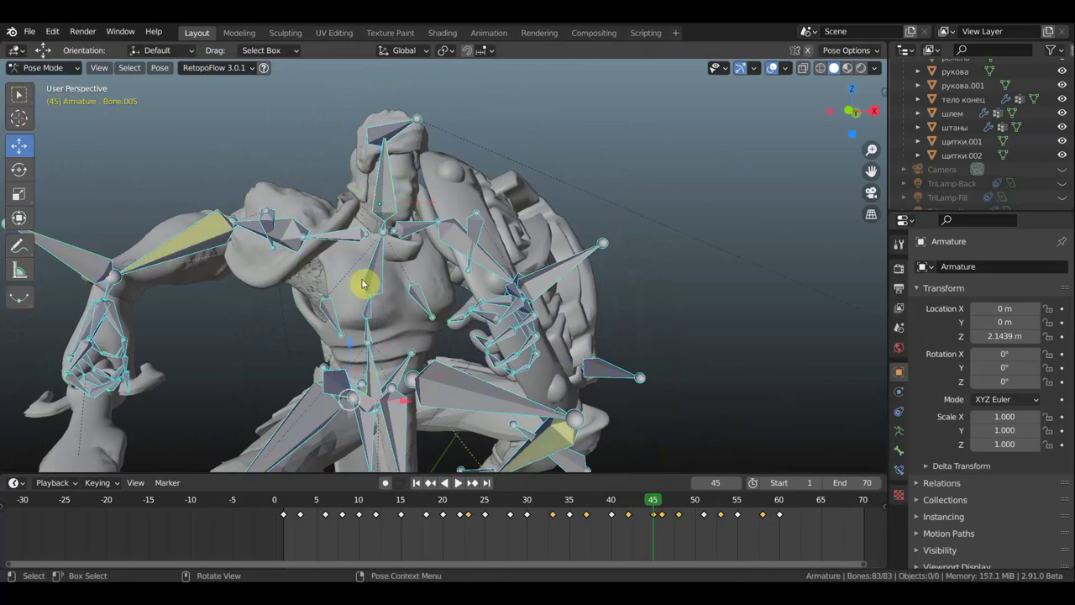
pyautogui.click(387, 181)
pyautogui.press('r')
pyautogui.press('Return')
pyautogui.press('r')
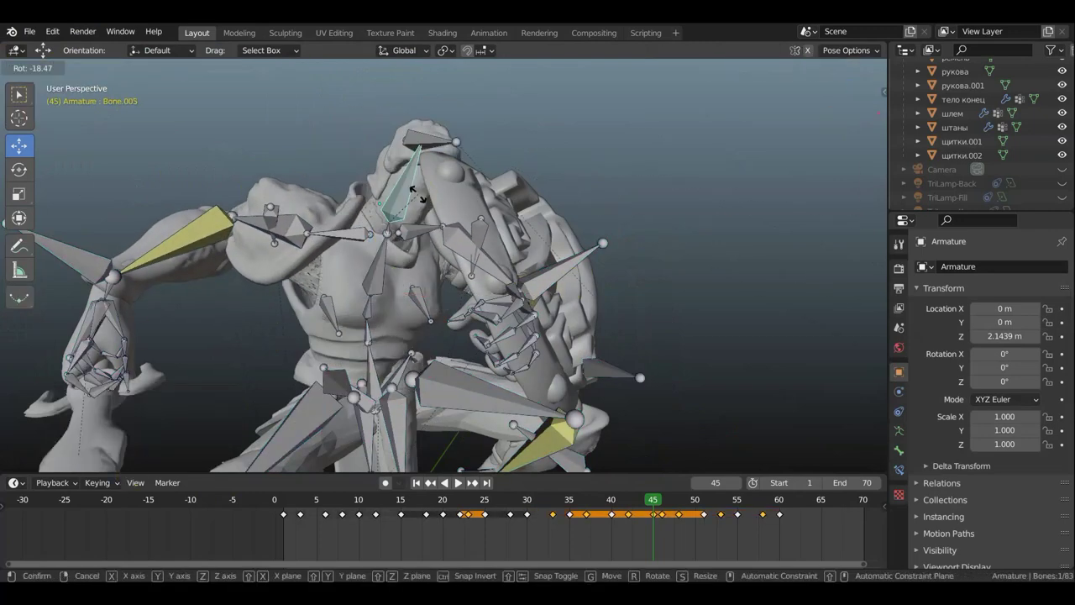
pyautogui.press('Return')
# Return the armour mesh to weight painting to inspect the torso, then exit it
pyautogui.hotkey('ctrl', 'Tab')
pyautogui.keyDown('shift'); pyautogui.click(404, 180); pyautogui.keyUp('shift')
pyautogui.hotkey('ctrl', 'Tab')
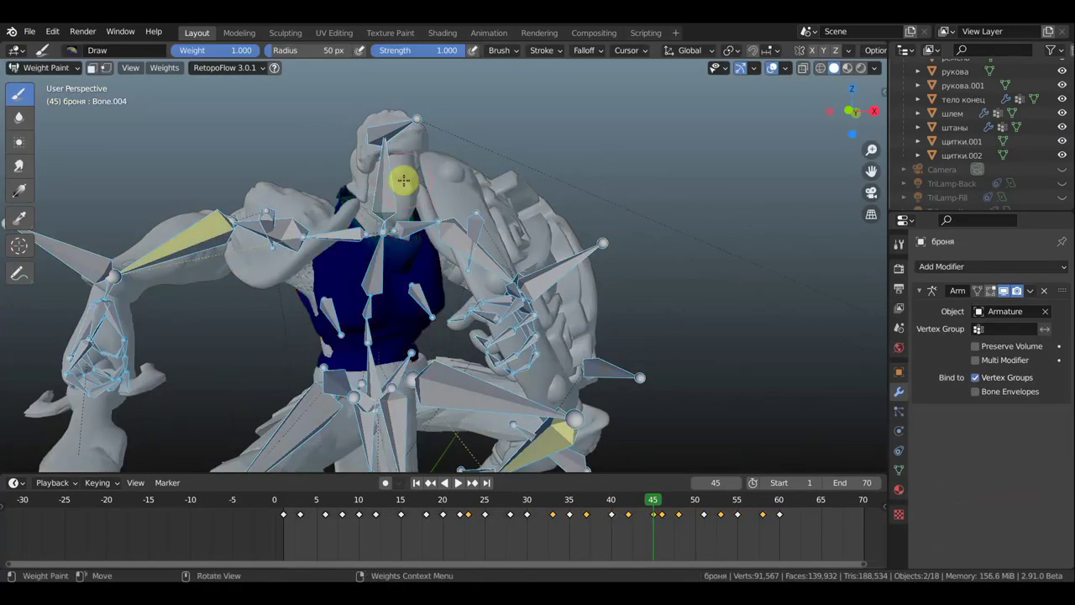
pyautogui.moveTo(351, 217)
pyautogui.mouseDown(button='middle')
pyautogui.moveTo(477, 277)
pyautogui.moveTo(513, 159)
pyautogui.moveTo(287, 184)
pyautogui.mouseUp(button='middle')
pyautogui.hotkey('ctrl', 'Tab')
# Test the current armour weights by rotating a bone in Pose Mode
pyautogui.click(44, 67)
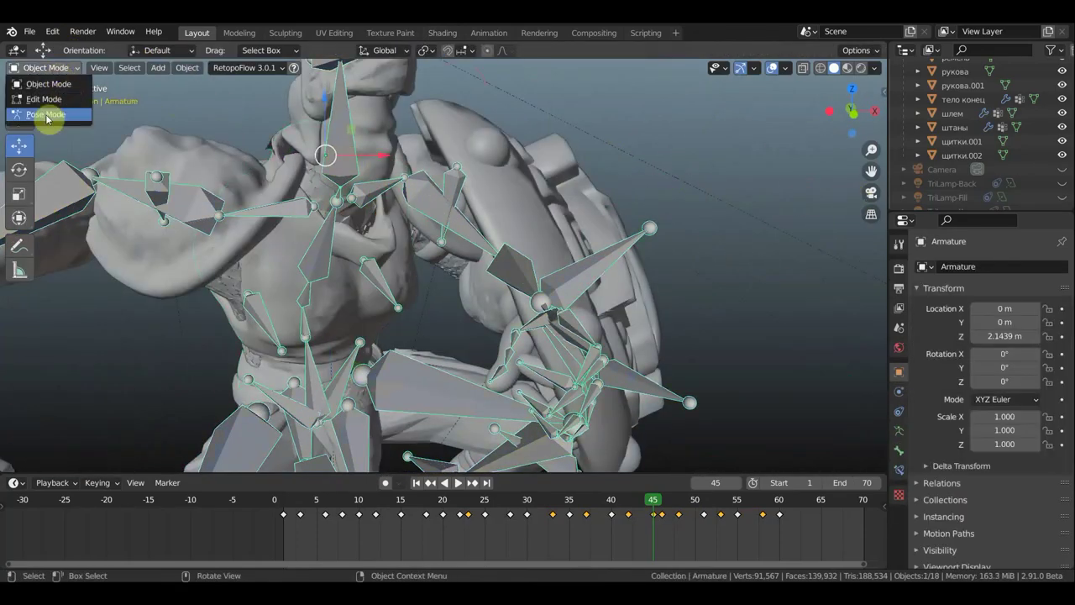
pyautogui.click(43, 112)
pyautogui.press('r')
pyautogui.click(387, 245)
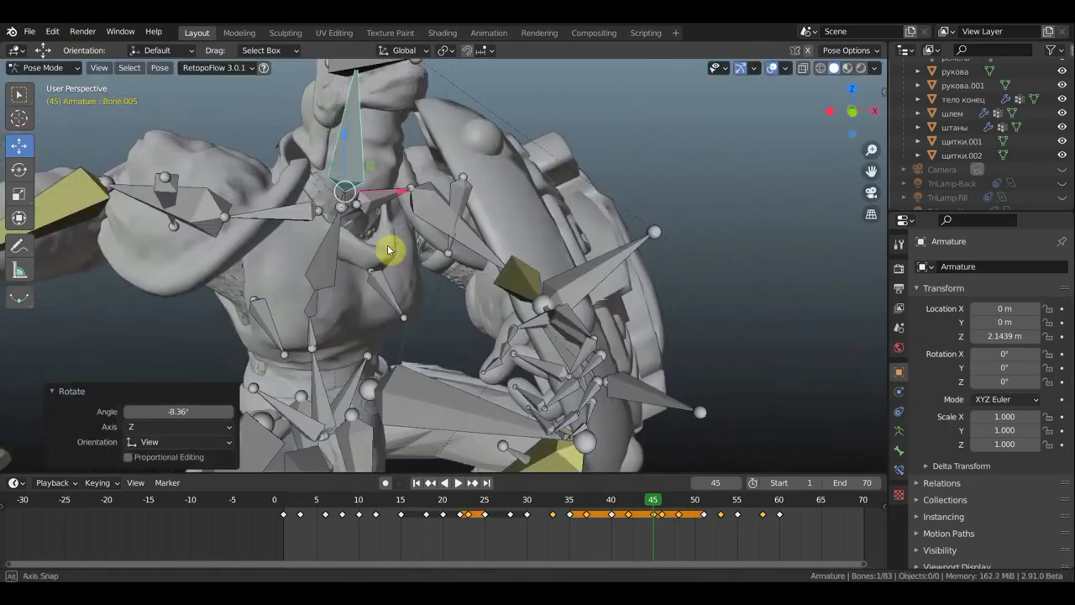
pyautogui.moveTo(387, 244); pyautogui.dragTo(176, 79, button='middle')
pyautogui.hotkey('ctrl', 'Tab')
# Weight-paint Bone.005 on the armour around the neck and chest, with the armature selected
pyautogui.click(347, 151)
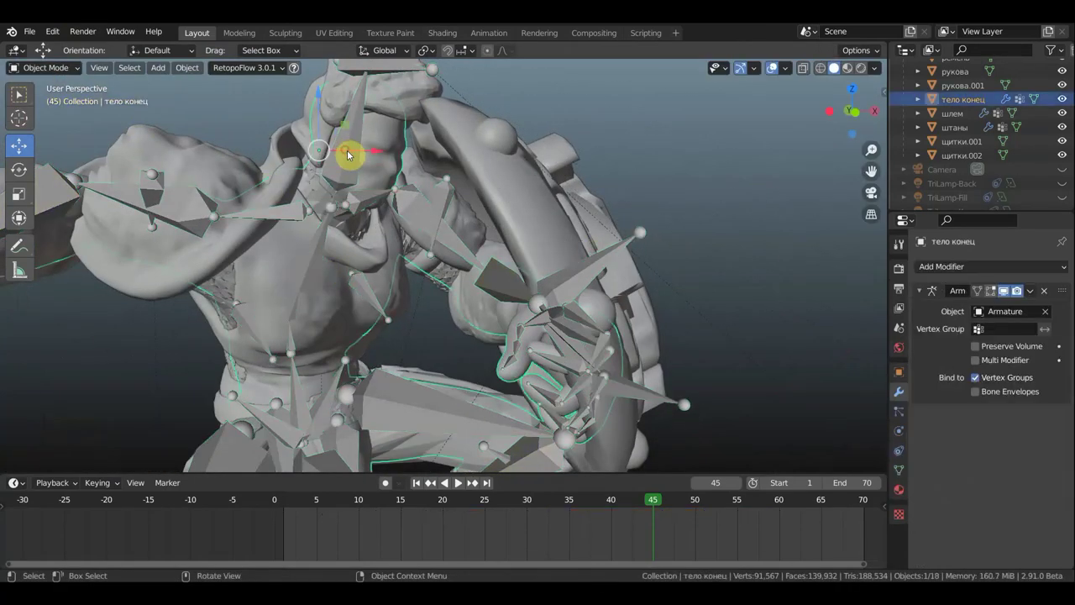
pyautogui.click(344, 243)
pyautogui.keyDown('shift'); pyautogui.click(355, 241); pyautogui.keyUp('shift')
pyautogui.hotkey('ctrl', 'Tab')
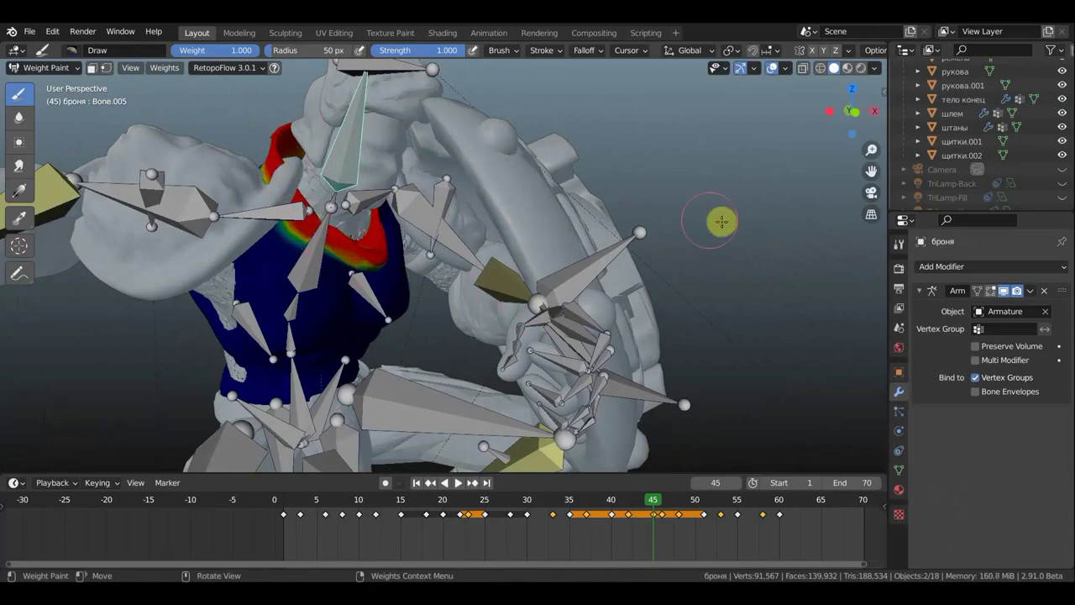
pyautogui.moveTo(721, 221); pyautogui.dragTo(475, 347, button='middle')
pyautogui.moveTo(405, 296); pyautogui.dragTo(680, 280, button='middle')
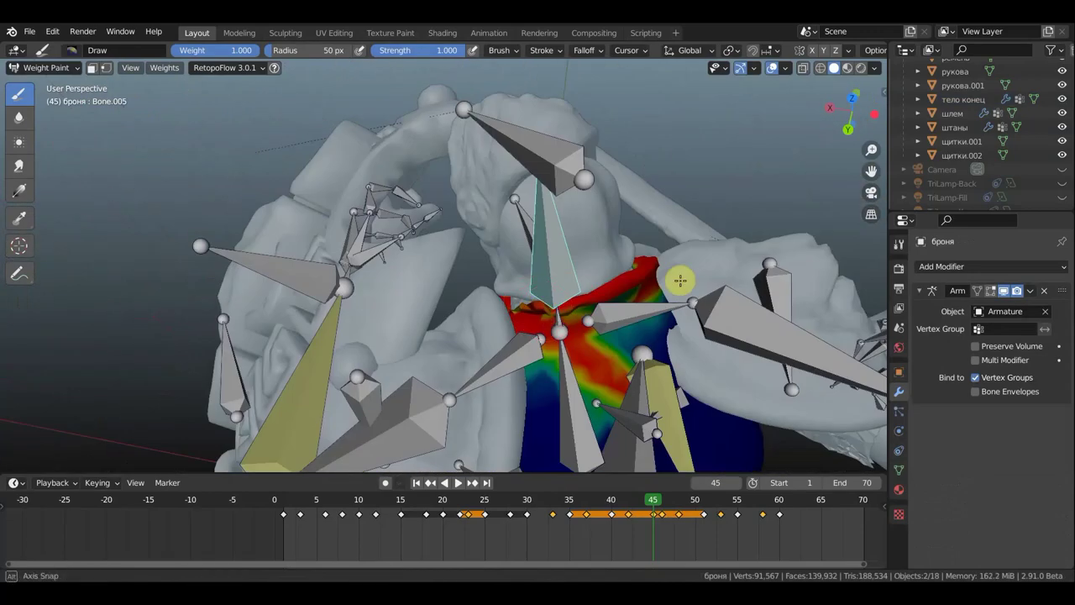
pyautogui.moveTo(580, 321)
pyautogui.mouseDown(button='middle')
pyautogui.moveTo(382, 274)
pyautogui.moveTo(595, 367)
pyautogui.moveTo(418, 223)
pyautogui.moveTo(511, 363)
pyautogui.mouseUp(button='middle')
# Rotate a bone in Pose Mode to check the new neck and shoulder weights
pyautogui.click(57, 83)
pyautogui.click(42, 67)
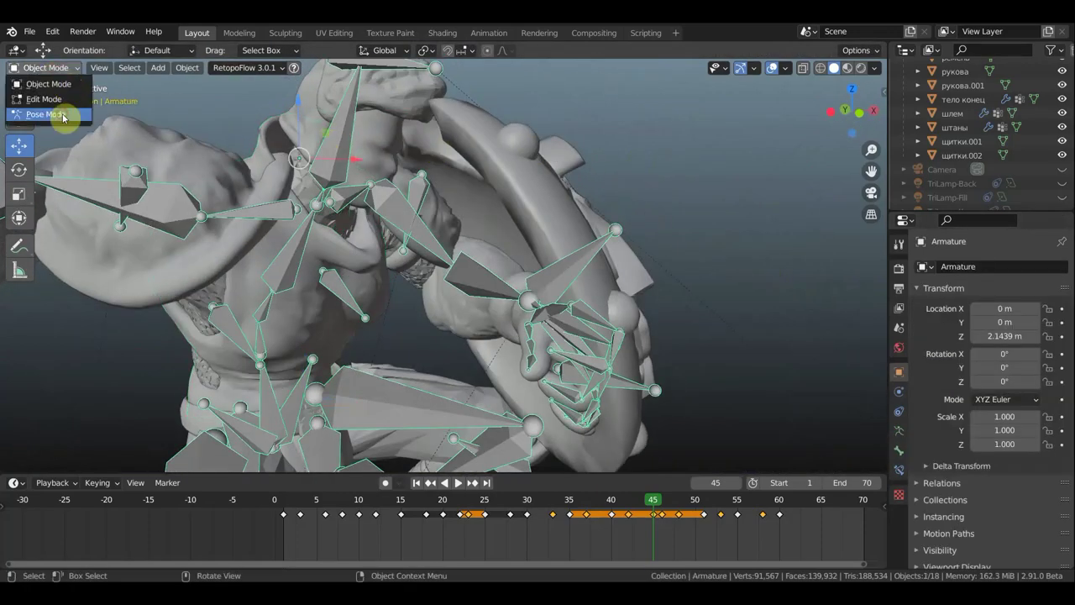
pyautogui.click(59, 112)
pyautogui.press('r')
pyautogui.click(390, 190)
pyautogui.moveTo(391, 190)
pyautogui.mouseDown(button='middle')
pyautogui.moveTo(344, 252)
pyautogui.moveTo(356, 133)
pyautogui.mouseUp(button='middle')
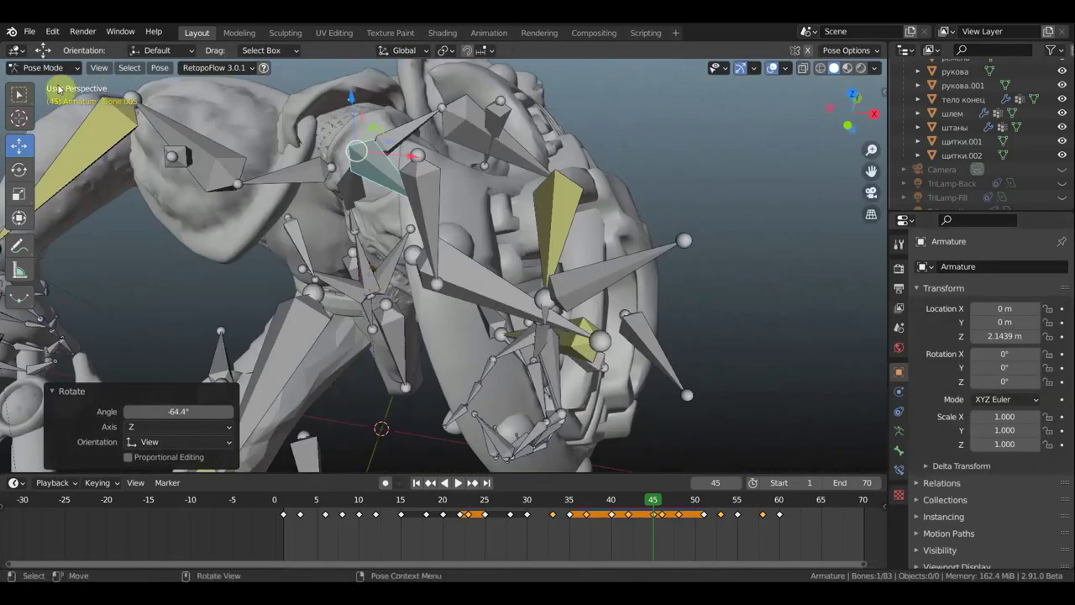
pyautogui.hotkey('ctrl', 'Tab')
# Inspect the shoulder weights on the helmet mesh in Weight Paint, then undo back
pyautogui.click(357, 133)
pyautogui.click(49, 145)
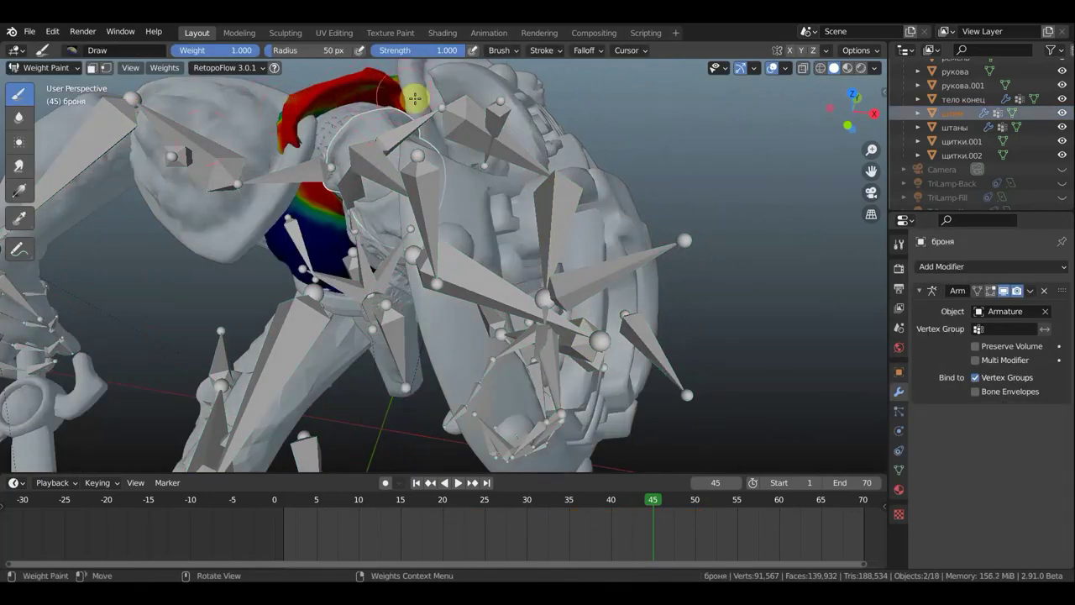
pyautogui.moveTo(415, 98)
pyautogui.mouseDown(button='middle')
pyautogui.moveTo(647, 143)
pyautogui.moveTo(533, 451)
pyautogui.moveTo(312, 176)
pyautogui.mouseUp(button='middle')
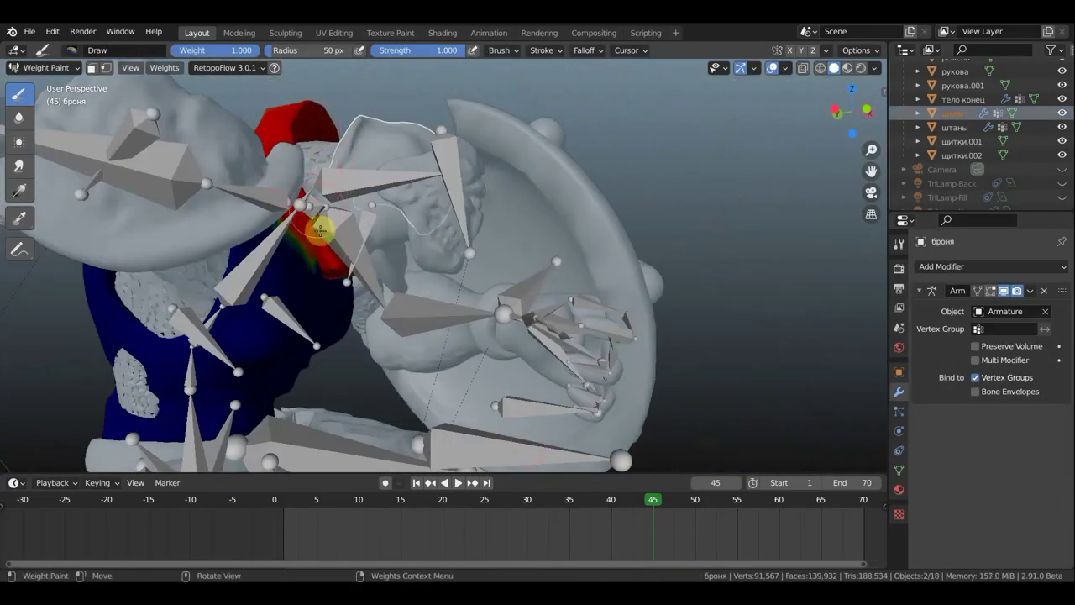
pyautogui.hotkey('ctrl', 'z')
pyautogui.hotkey('ctrl', 'z')
# Play back the animation from a side view, then return to Object Mode
pyautogui.scroll(-4, 642, 302)
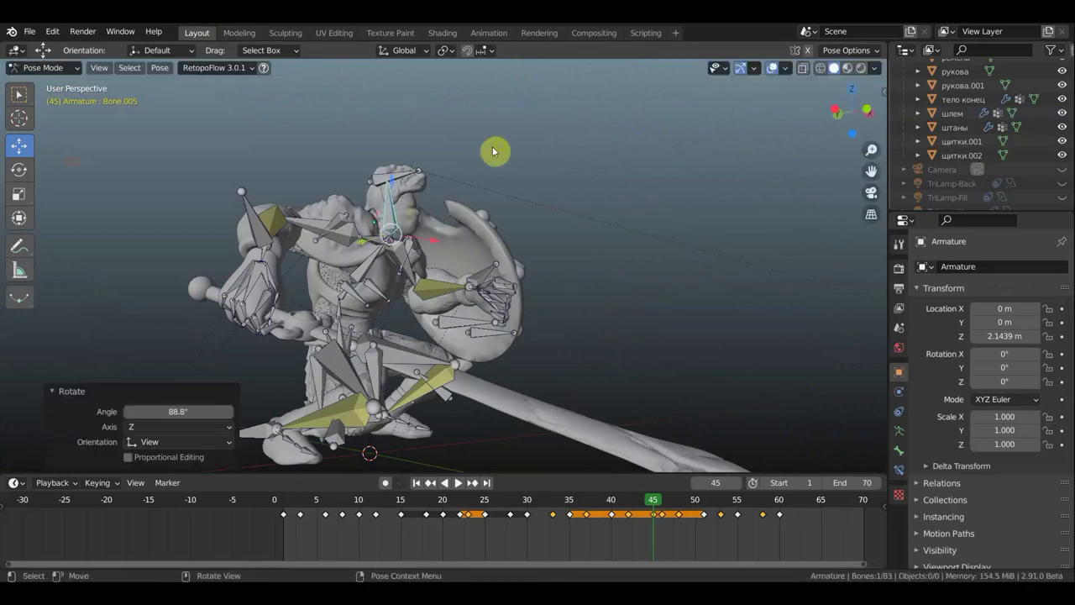
pyautogui.press('space')
pyautogui.press('KP_1')
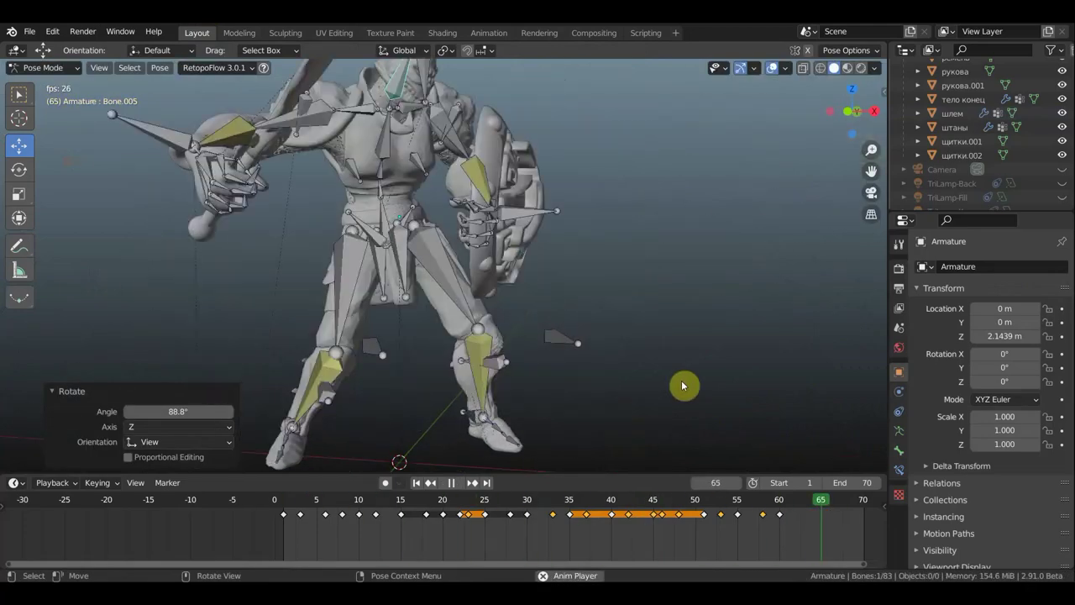
pyautogui.moveTo(682, 386); pyautogui.dragTo(652, 328, button='middle')
pyautogui.press('space')
pyautogui.click(44, 68)
pyautogui.click(50, 83)
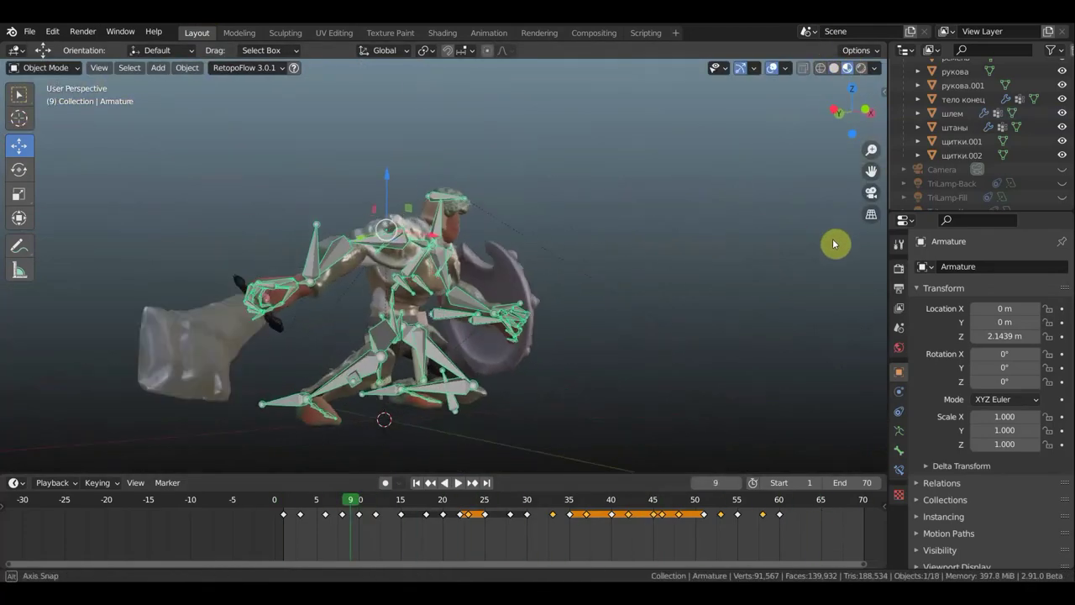
# Hide the armature overlays and reveal the hidden lamp objects
pyautogui.moveTo(834, 244); pyautogui.dragTo(1054, 175, button='middle')
pyautogui.hotkey('shift', 'alt', 'z')
pyautogui.scroll(-1, 1064, 183)
pyautogui.hotkey('alt', 'h')
pyautogui.scroll(-3, 713, 126)
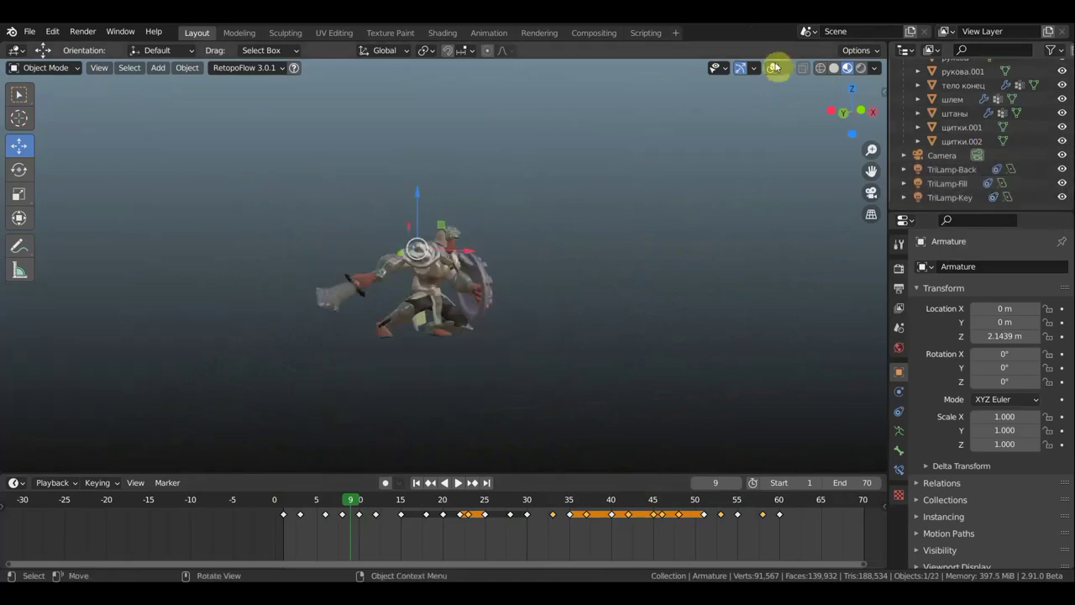
# Frame the knight in the scene camera, sliding the camera along X while previewing playback
pyautogui.press('KP_0')
pyautogui.click(941, 156)
pyautogui.press('g')
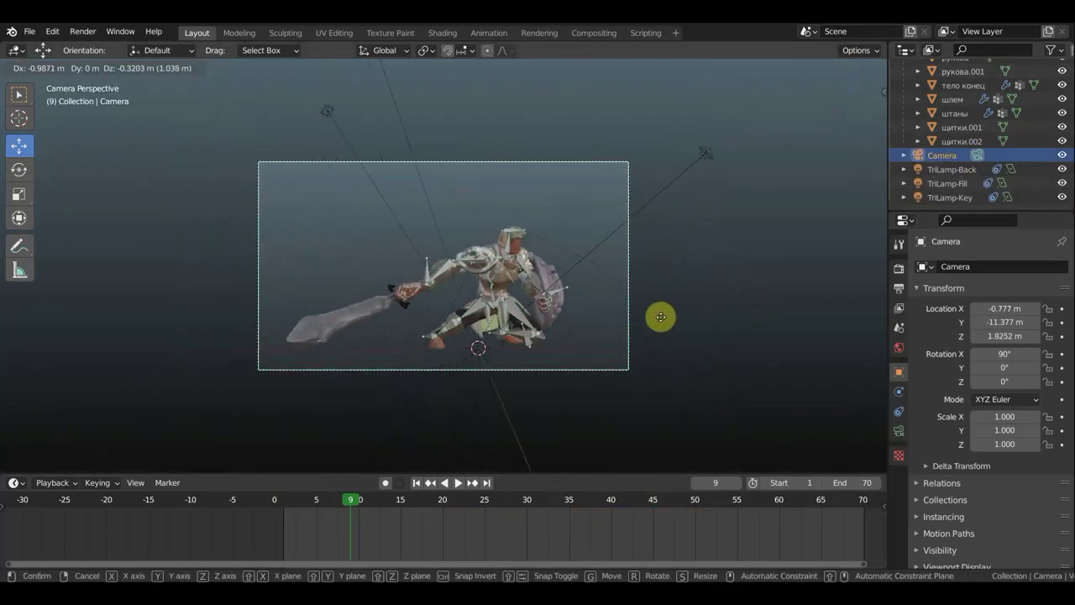
pyautogui.click(665, 314)
pyautogui.press('space')
pyautogui.press('g')
pyautogui.press('x')
pyautogui.click(771, 322)
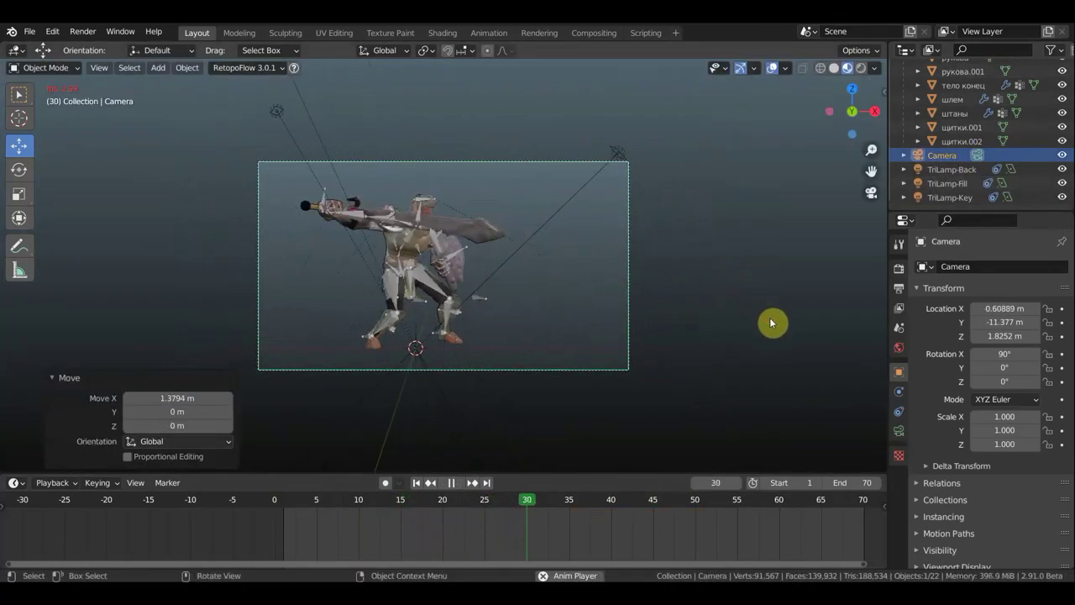
pyautogui.press('space')
# Add a plane under the knight as ground and scale it up to 3.889
pyautogui.press('z')
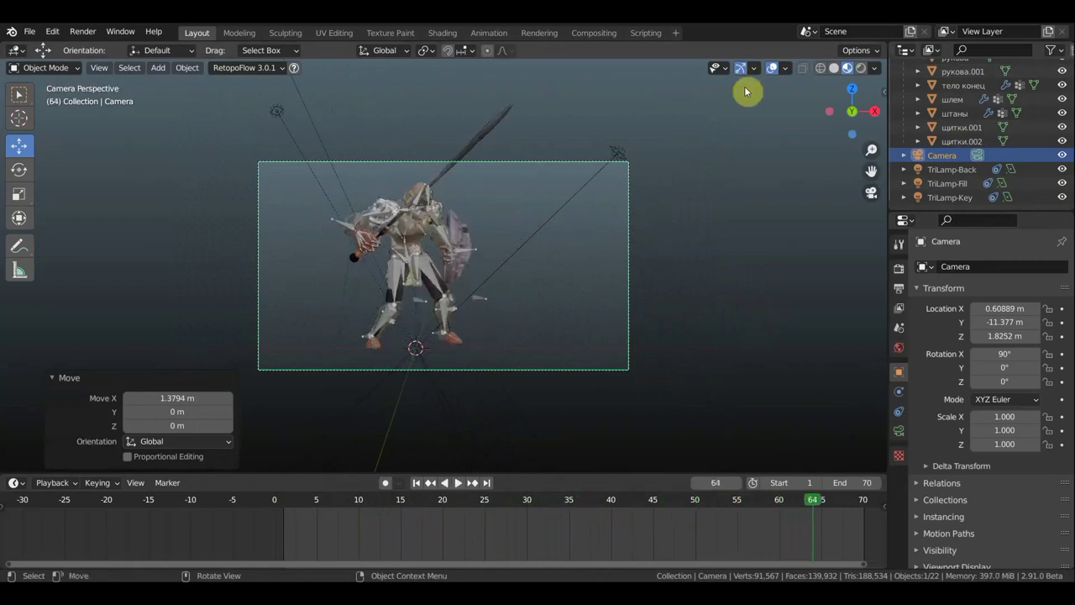
pyautogui.click(744, 85)
pyautogui.hotkey('shift', 'a')
pyautogui.click(823, 330)
pyautogui.press('s')
pyautogui.click(569, 340)
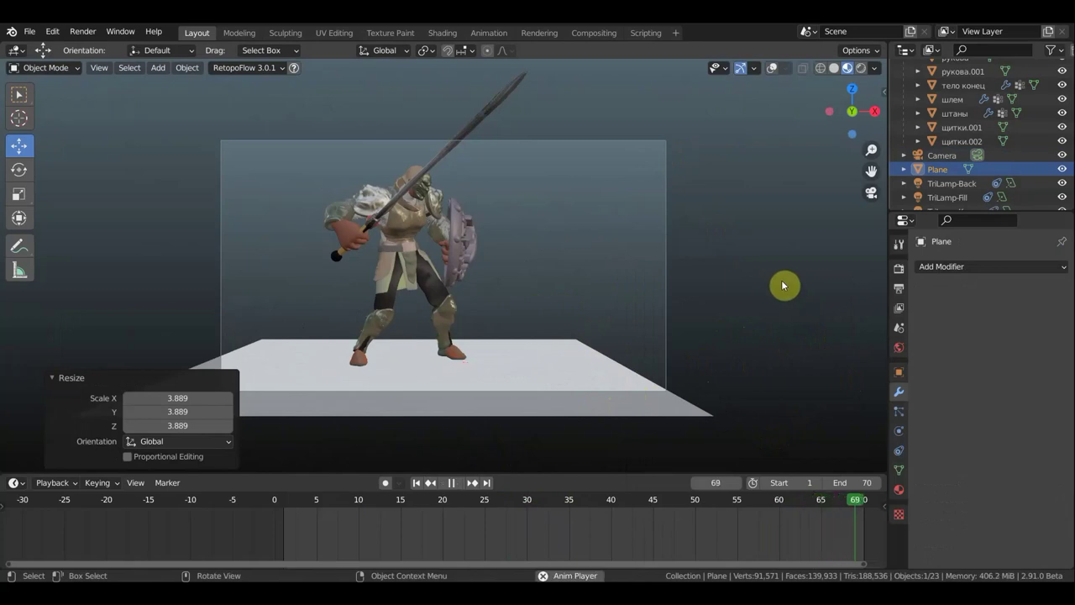
# Return to camera view at frame 1 and show the 1920×1080, frames 1–70 output settings
pyautogui.moveTo(782, 282); pyautogui.dragTo(776, 277, button='middle')
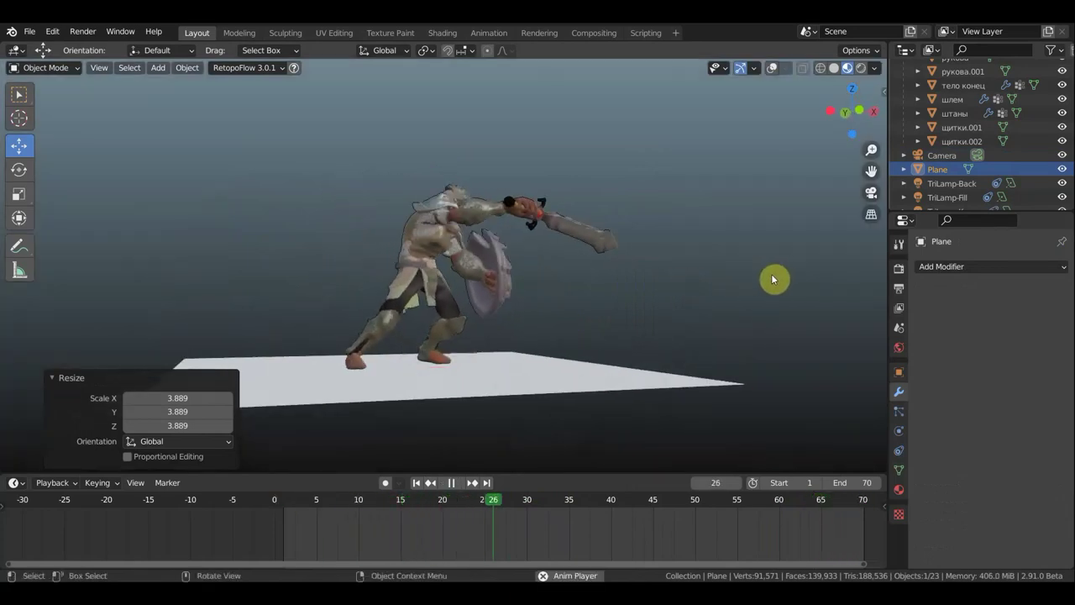
pyautogui.press('KP_0')
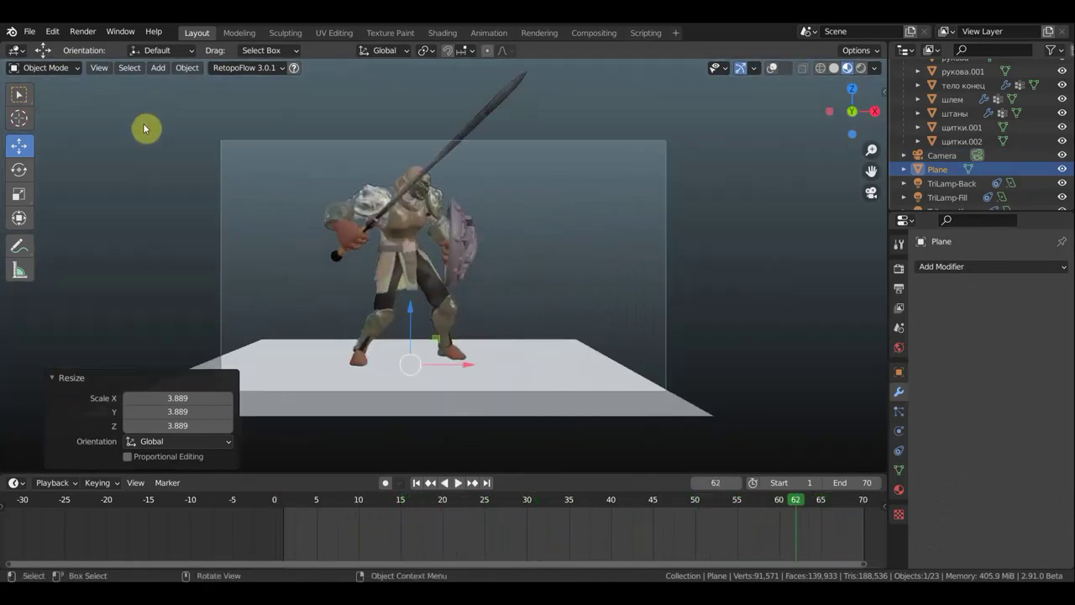
pyautogui.click(416, 485)
pyautogui.click(898, 288)
# Render all 70 frames of the knight animation with Render Animation
pyautogui.scroll(-1, 1017, 482)
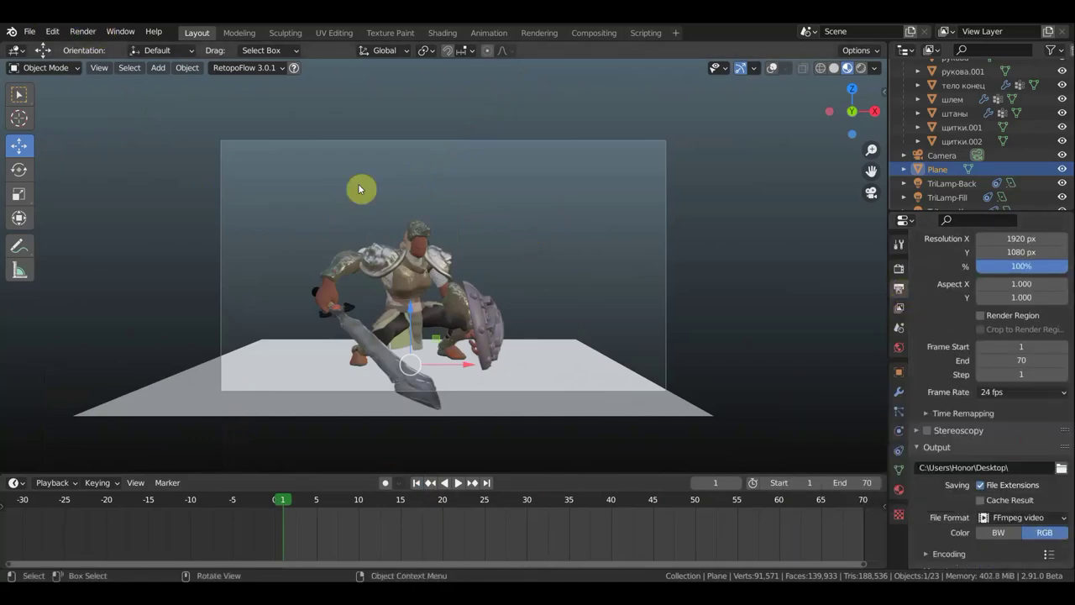
pyautogui.click(122, 62)
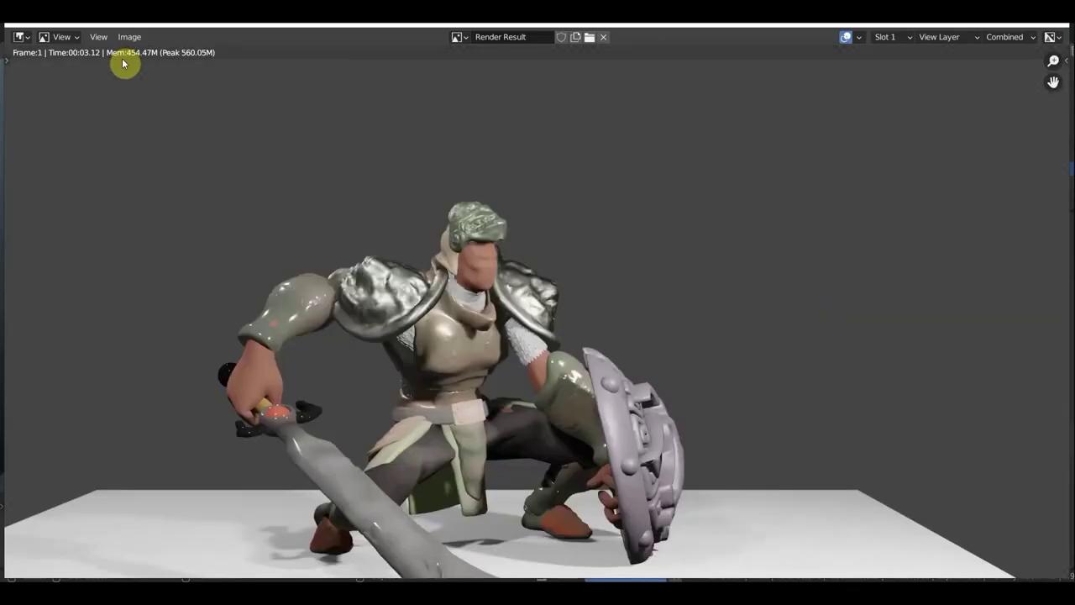